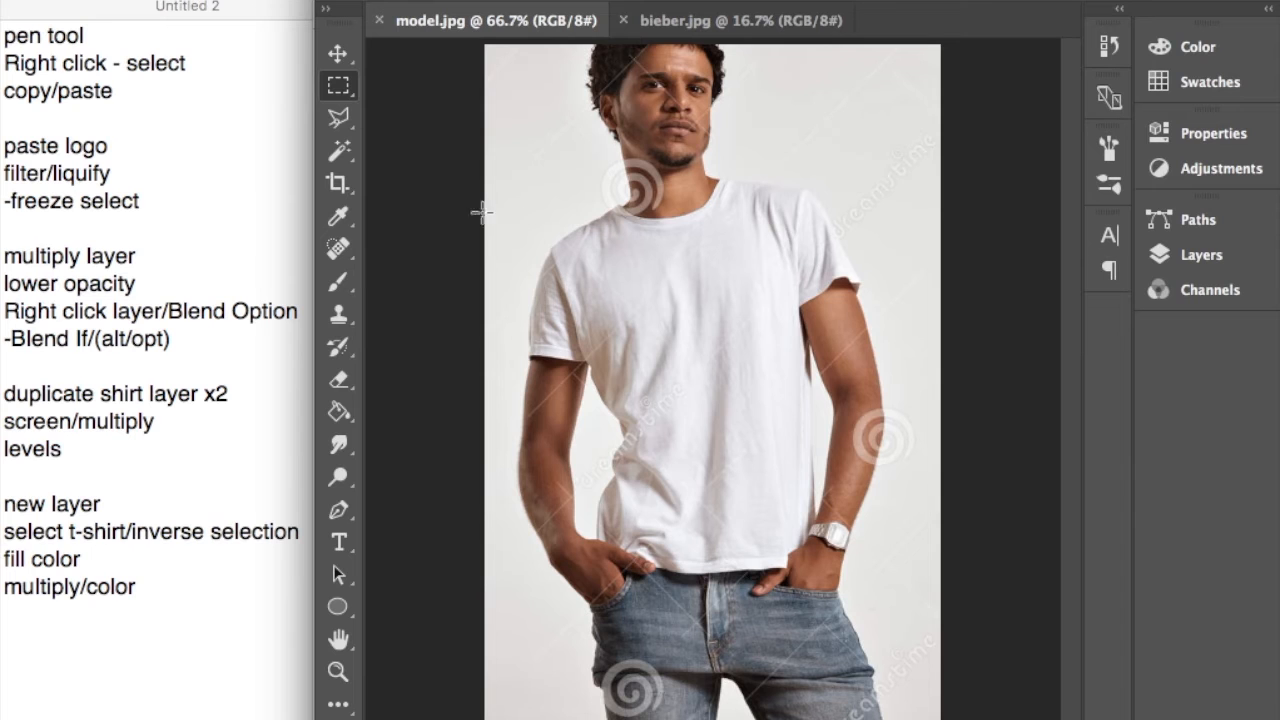
Try outlining part of the T-shirt's left shoulder and chest with a rough Polygonal Lasso selection.
{"action": "left_click", "coordinate": [337, 119]}
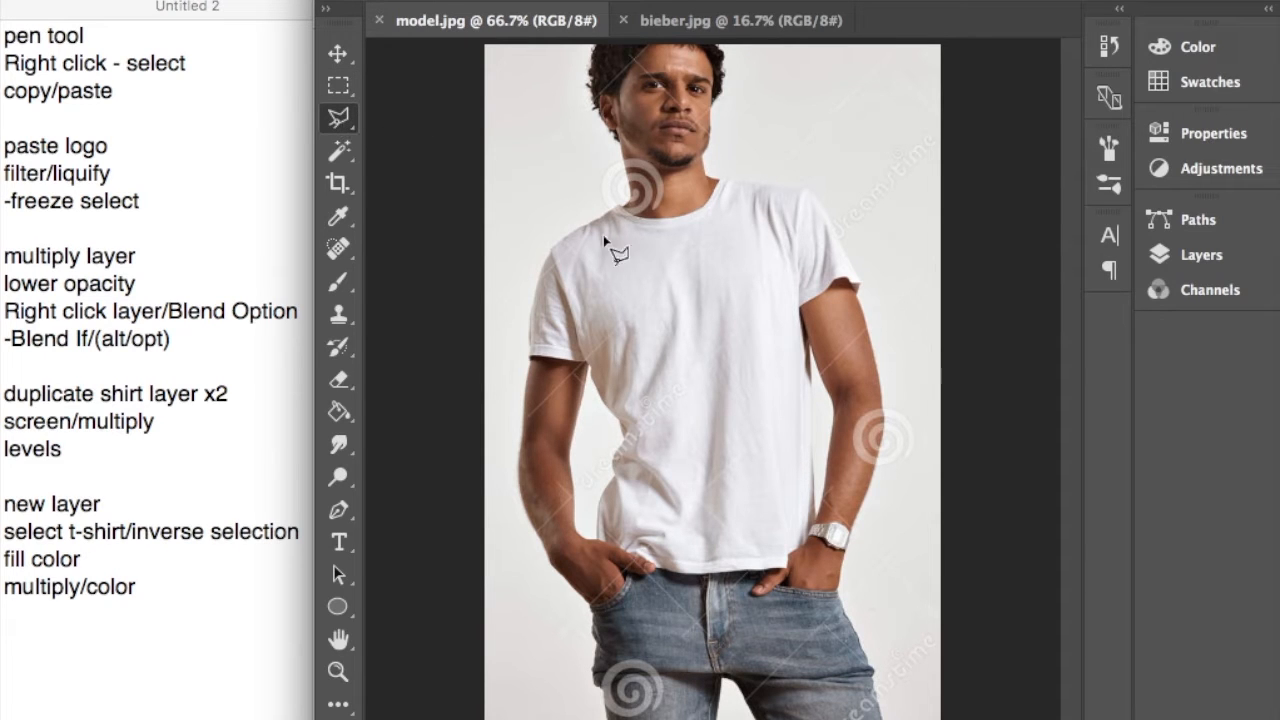
{"action": "scroll", "coordinate": [573, 222], "scroll_direction": "up", "scroll_amount": 2}
{"action": "scroll", "coordinate": [575, 226], "scroll_direction": "up", "scroll_amount": 3}
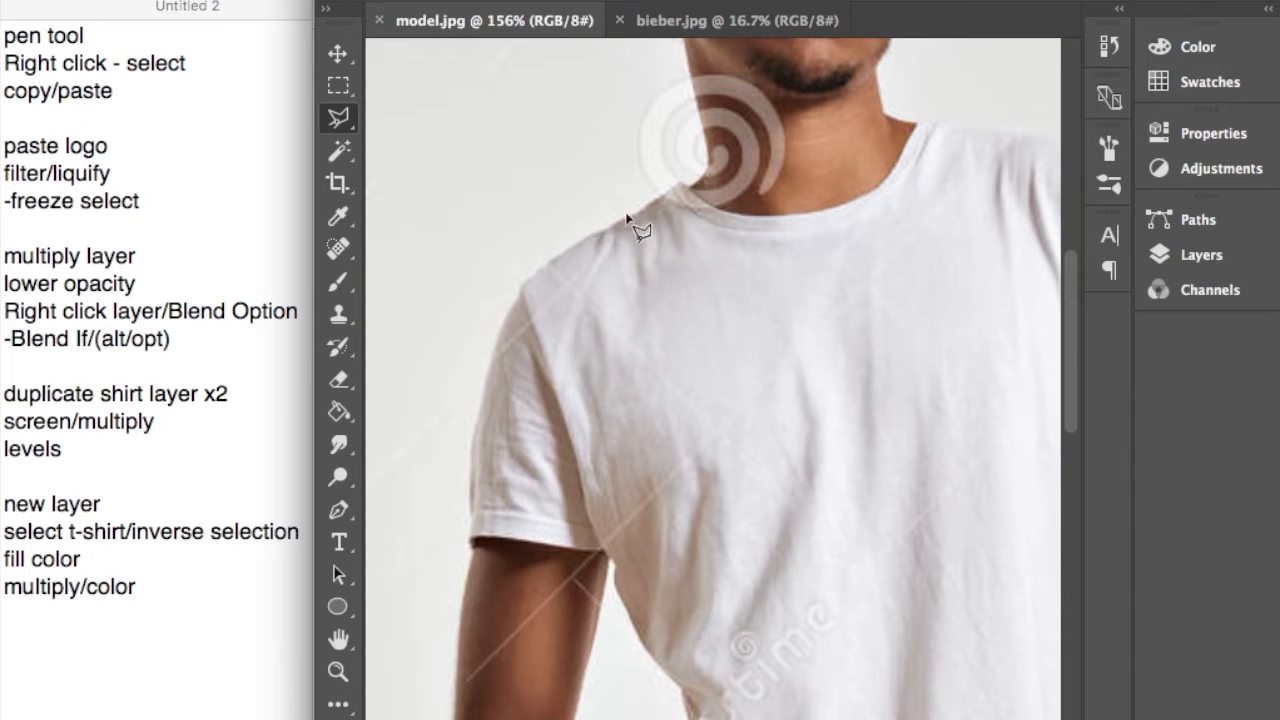
{"action": "left_click", "coordinate": [645, 206]}
{"action": "left_click", "coordinate": [634, 215]}
{"action": "left_click", "coordinate": [608, 223]}
{"action": "left_click", "coordinate": [589, 240]}
{"action": "left_click", "coordinate": [540, 248]}
{"action": "left_click", "coordinate": [502, 300]}
{"action": "left_click", "coordinate": [502, 380]}
{"action": "left_click", "coordinate": [550, 402]}
{"action": "left_click", "coordinate": [664, 400]}
{"action": "left_click", "coordinate": [661, 290]}
{"action": "left_click", "coordinate": [783, 266]}
{"action": "left_click", "coordinate": [818, 428]}
{"action": "left_click", "coordinate": [936, 403]}
{"action": "left_click", "coordinate": [892, 279]}
{"action": "left_click", "coordinate": [944, 218]}
{"action": "left_click", "coordinate": [774, 224]}
{"action": "left_click", "coordinate": [655, 226]}
{"action": "left_click", "coordinate": [679, 184]}
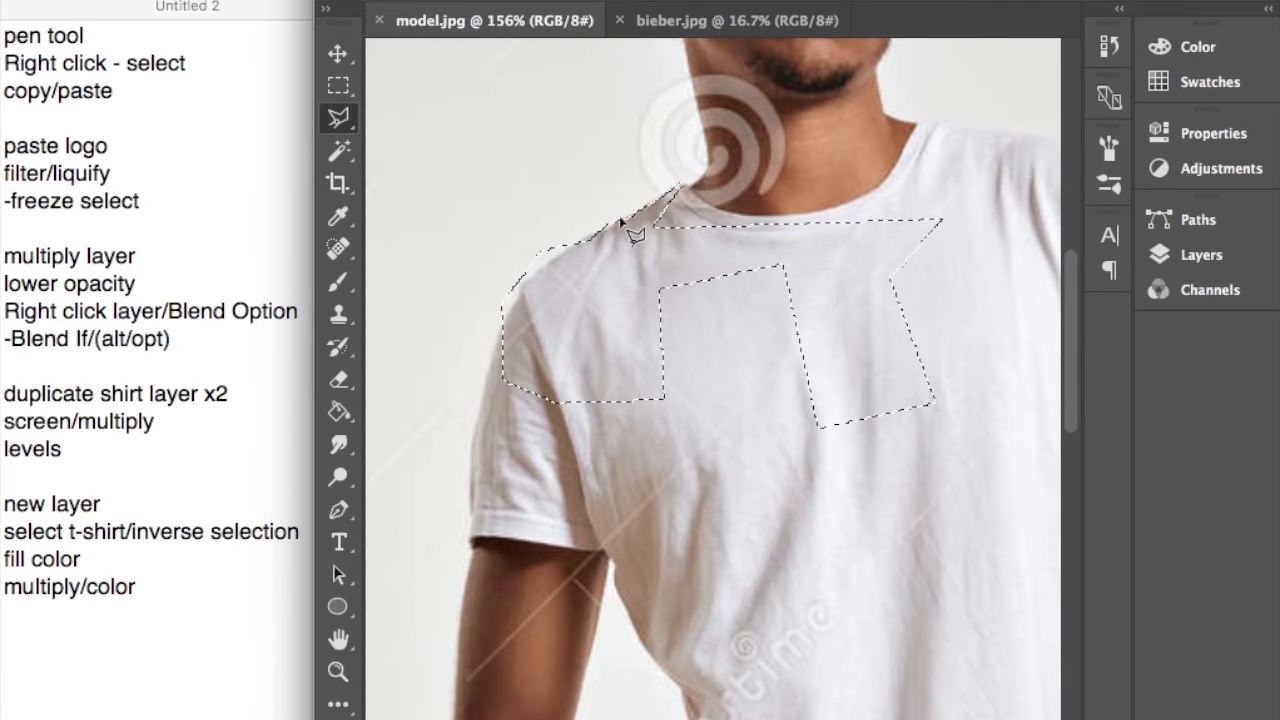
Examine the lasso selection's jagged edge along the shoulder up close and discard the selection.
{"action": "scroll", "coordinate": [660, 206], "scroll_direction": "up", "scroll_amount": 10}
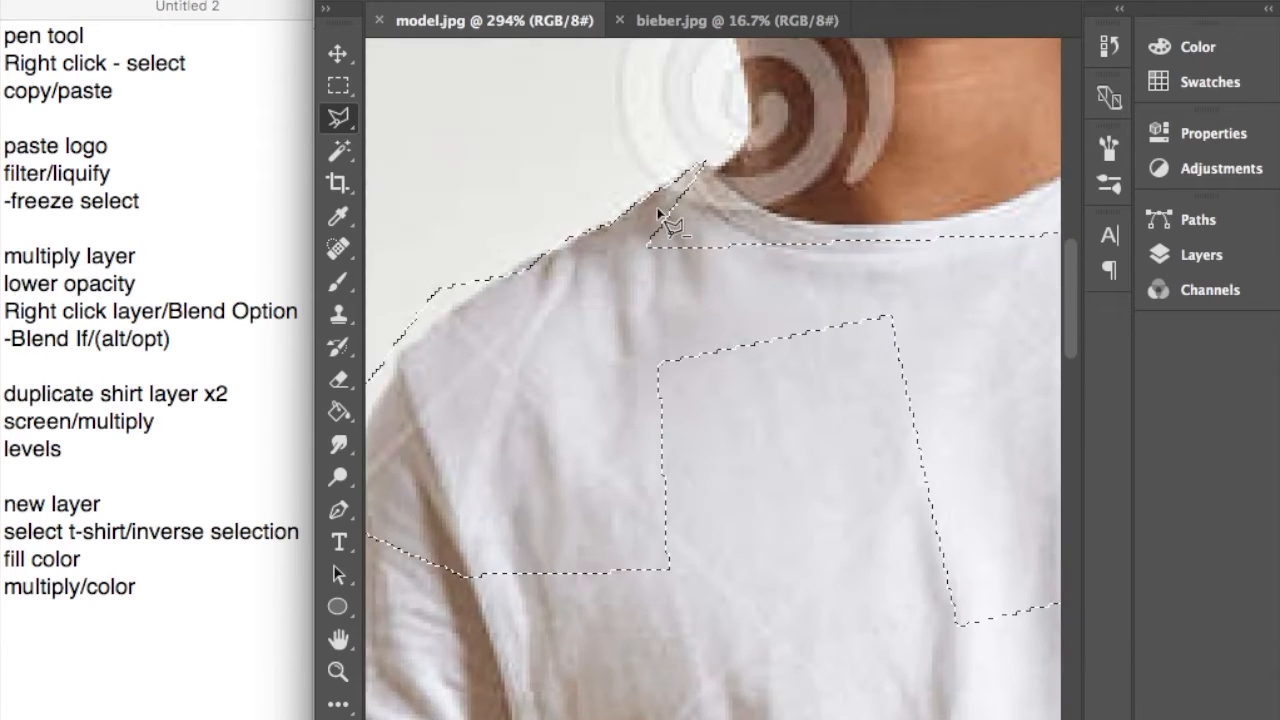
{"action": "scroll", "coordinate": [657, 212], "scroll_direction": "up", "scroll_amount": 10}
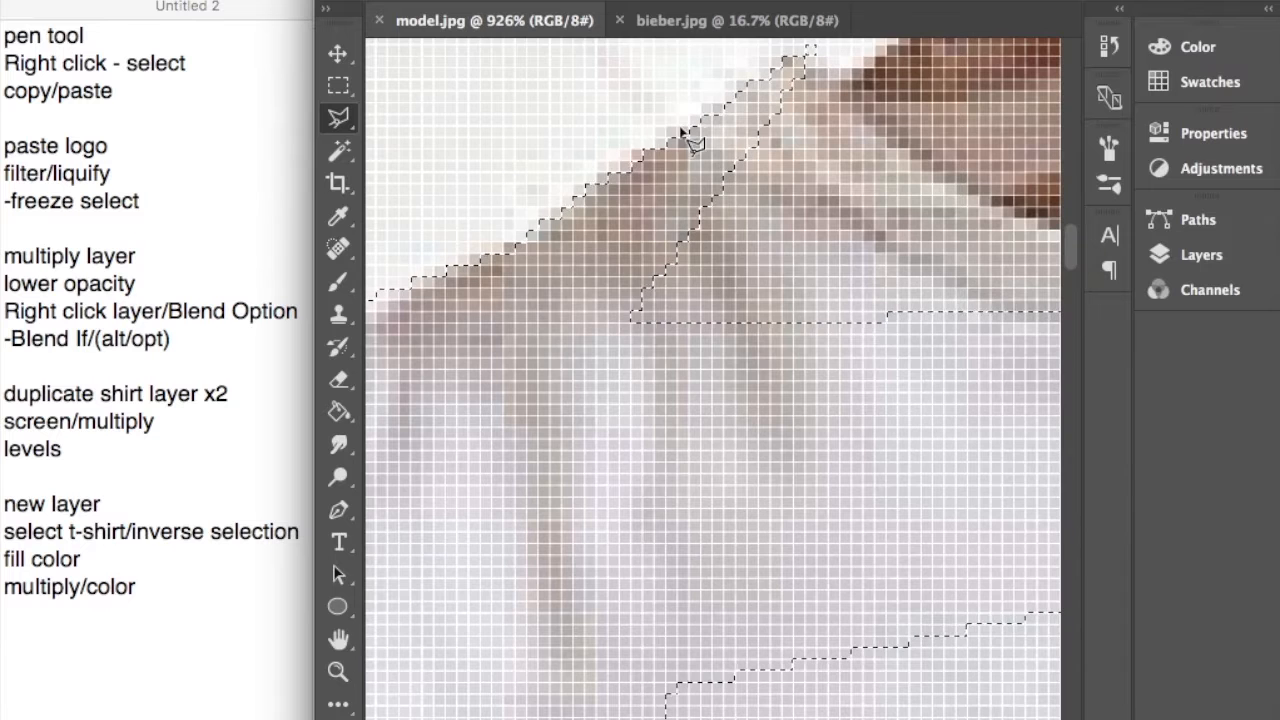
{"action": "scroll", "coordinate": [516, 222], "scroll_direction": "left", "scroll_amount": 1}
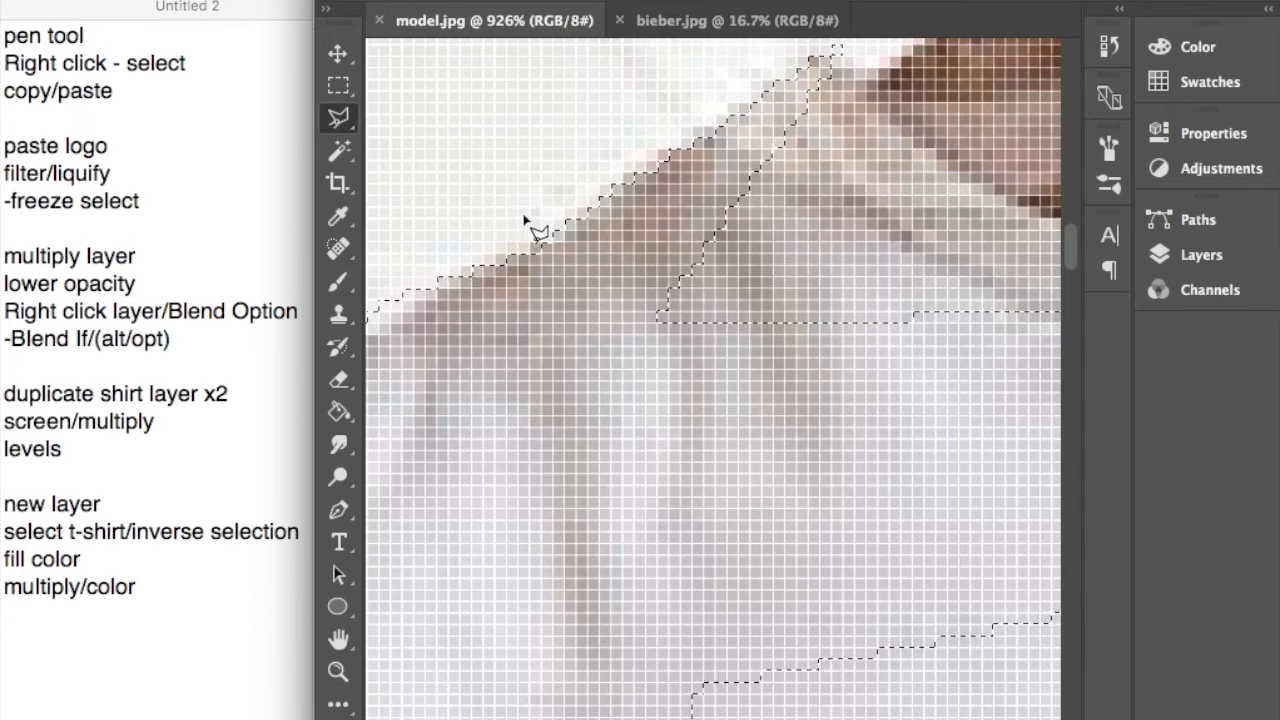
{"action": "scroll", "coordinate": [527, 222], "scroll_direction": "left", "scroll_amount": 8}
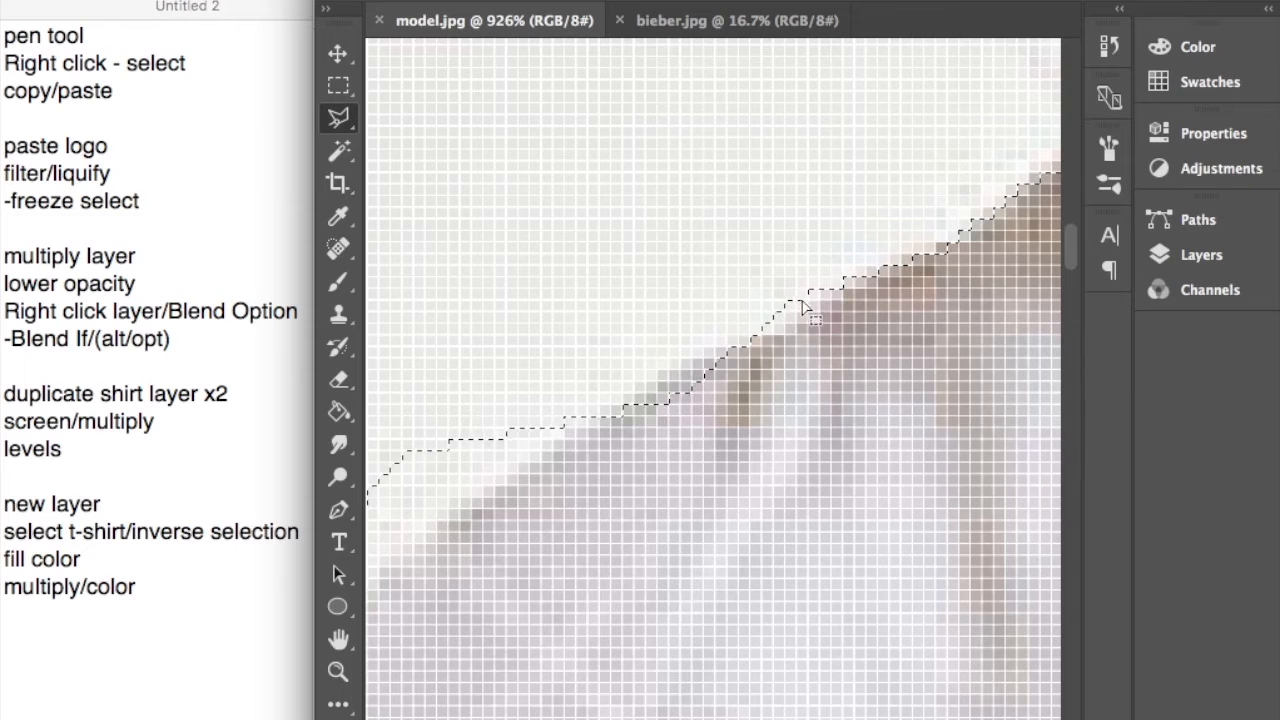
{"action": "scroll", "coordinate": [868, 283], "scroll_direction": "down", "scroll_amount": 5}
{"action": "scroll", "coordinate": [868, 283], "scroll_direction": "down", "scroll_amount": 6}
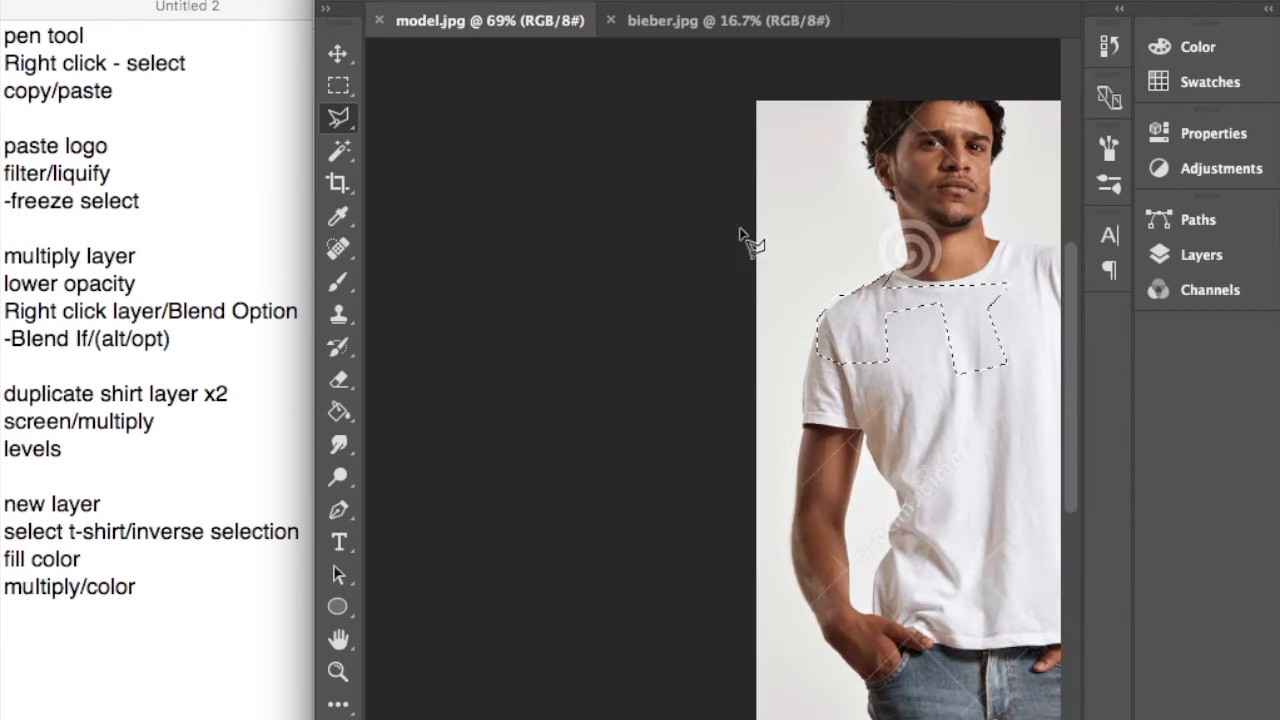
{"action": "left_click", "coordinate": [338, 85]}
{"action": "left_click", "coordinate": [933, 192]}
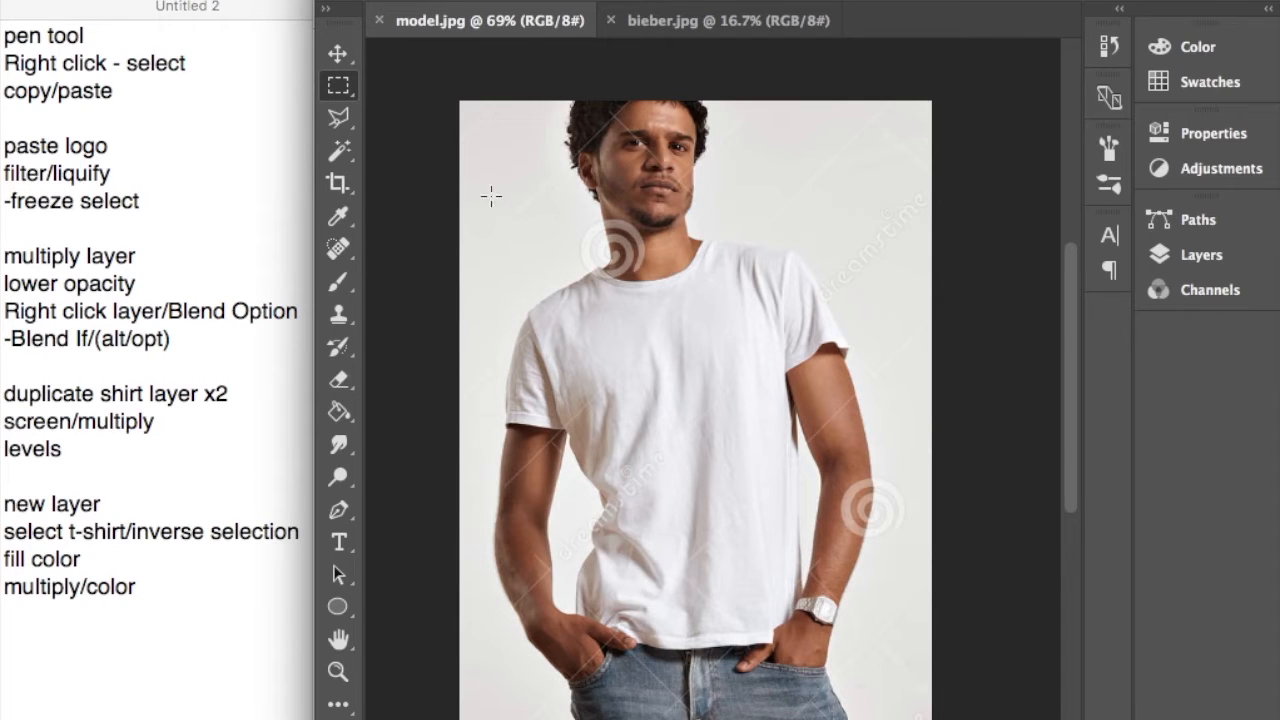
Start a Pen tool path where the collar meets the left shoulder and trace the shoulder down to the upper sleeve.
{"action": "left_click", "coordinate": [339, 511]}
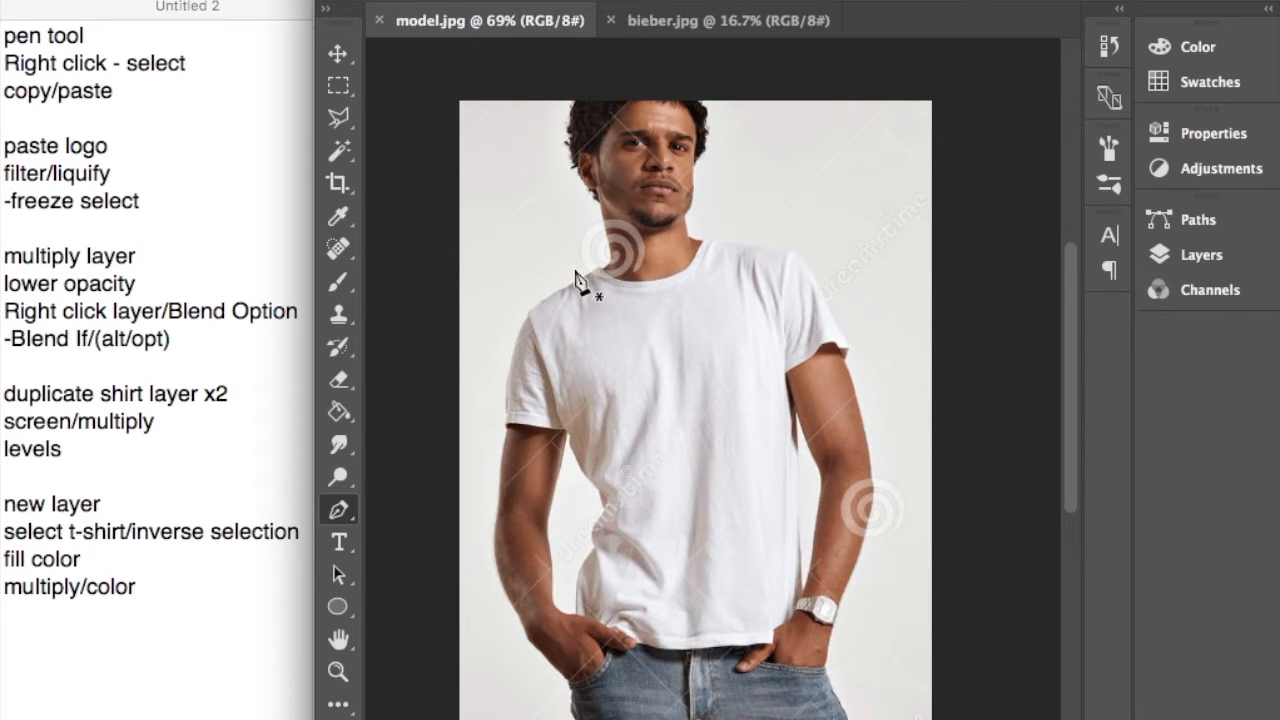
{"action": "scroll", "coordinate": [589, 270], "scroll_direction": "up", "scroll_amount": 6}
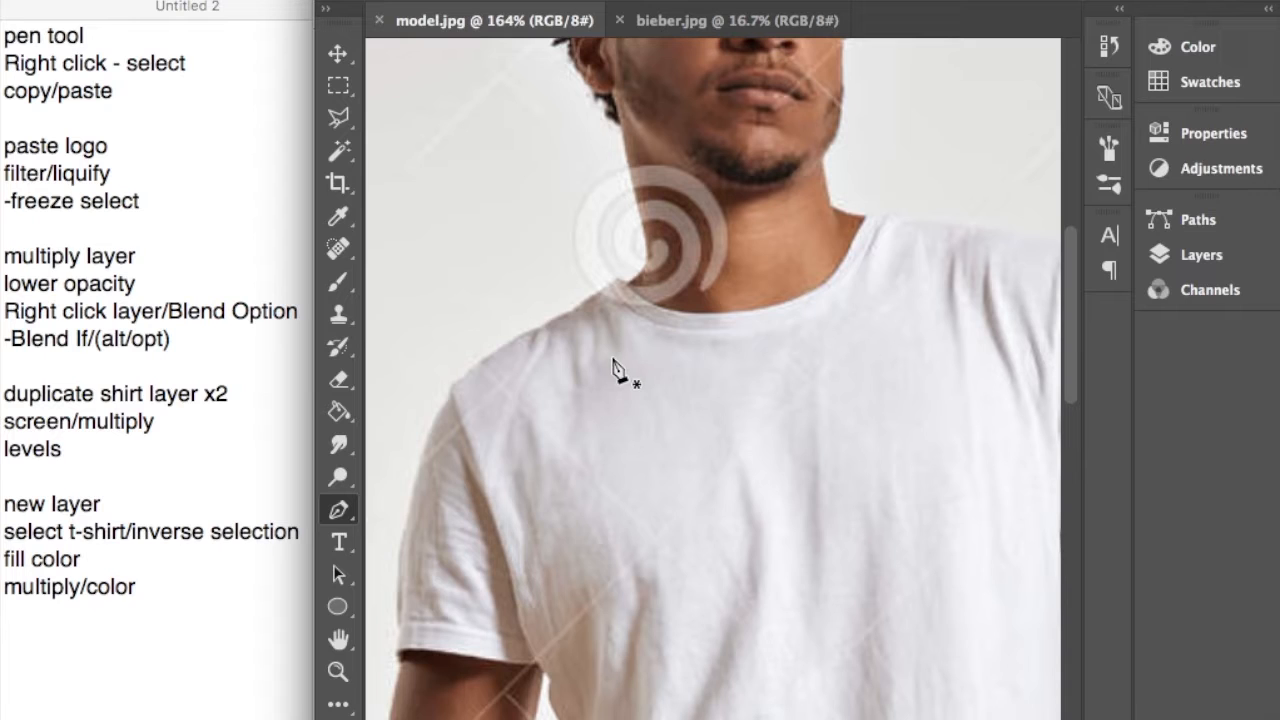
{"action": "scroll", "coordinate": [578, 316], "scroll_direction": "up", "scroll_amount": 1}
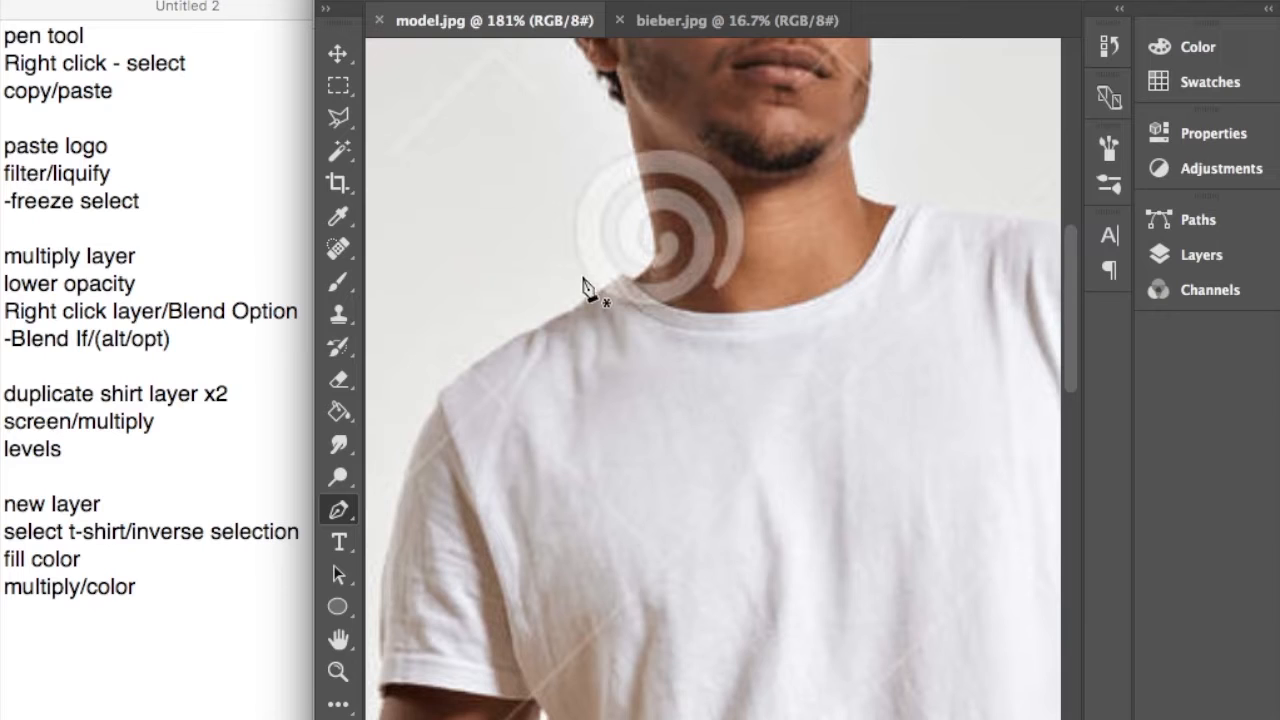
{"action": "left_click_drag", "start_coordinate": [589, 263], "coordinate": [694, 251]}
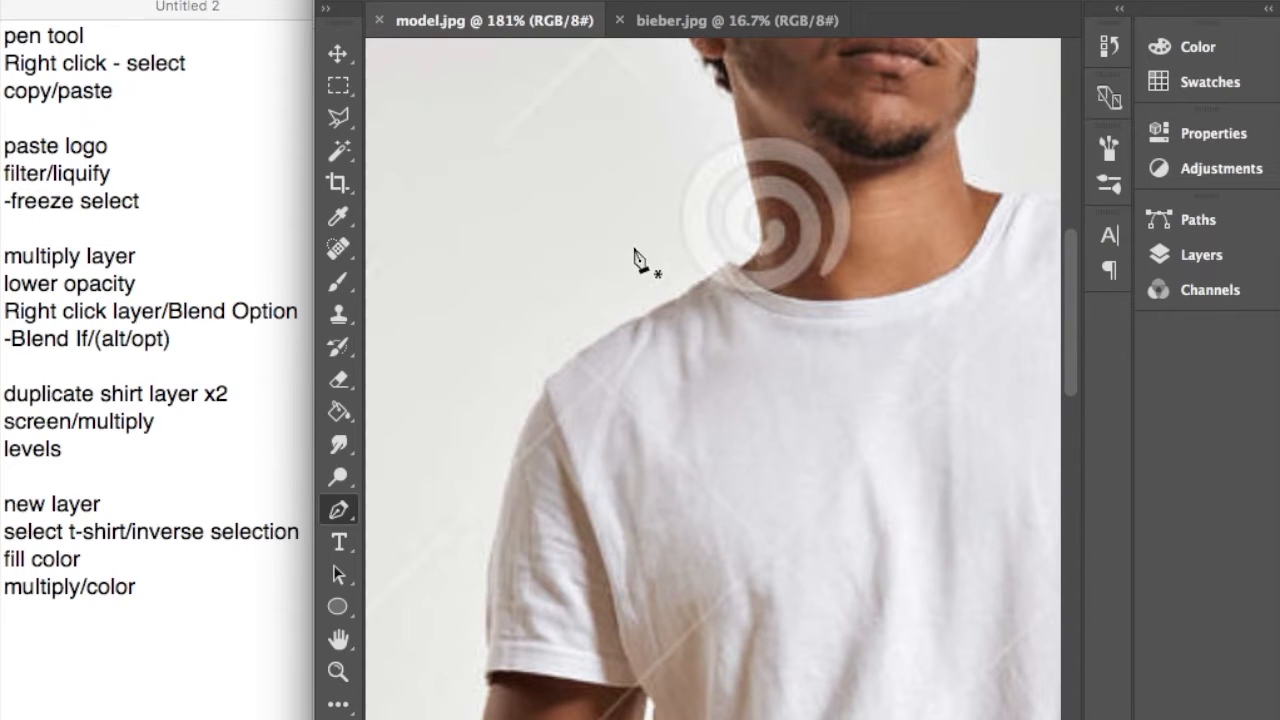
{"action": "mouse_move", "coordinate": [686, 237]}
{"action": "left_mouse_down"}
{"action": "mouse_move", "coordinate": [551, 194]}
{"action": "mouse_move", "coordinate": [834, 194]}
{"action": "mouse_move", "coordinate": [619, 277]}
{"action": "mouse_move", "coordinate": [703, 251]}
{"action": "mouse_move", "coordinate": [689, 214]}
{"action": "mouse_move", "coordinate": [646, 251]}
{"action": "mouse_move", "coordinate": [683, 429]}
{"action": "mouse_move", "coordinate": [586, 206]}
{"action": "mouse_move", "coordinate": [840, 274]}
{"action": "mouse_move", "coordinate": [671, 247]}
{"action": "mouse_move", "coordinate": [680, 234]}
{"action": "left_mouse_up"}
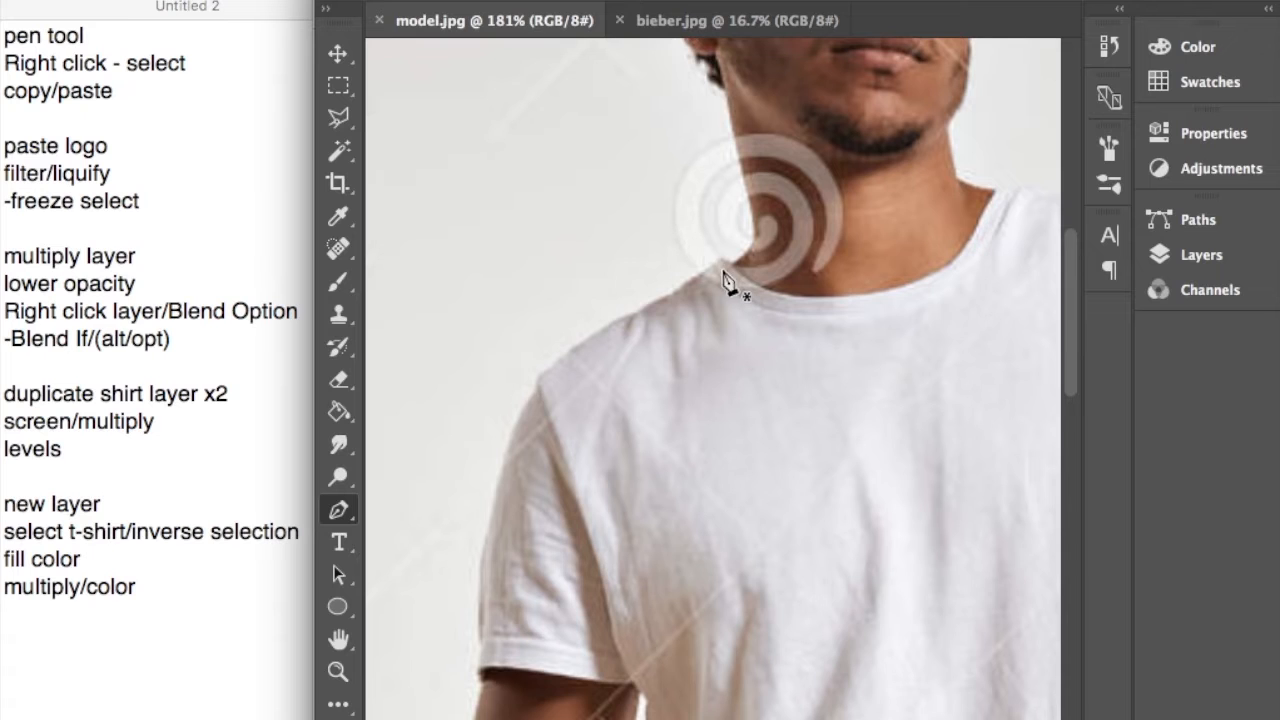
{"action": "scroll", "coordinate": [720, 273], "scroll_direction": "up", "scroll_amount": 1}
{"action": "scroll", "coordinate": [718, 275], "scroll_direction": "up", "scroll_amount": 1}
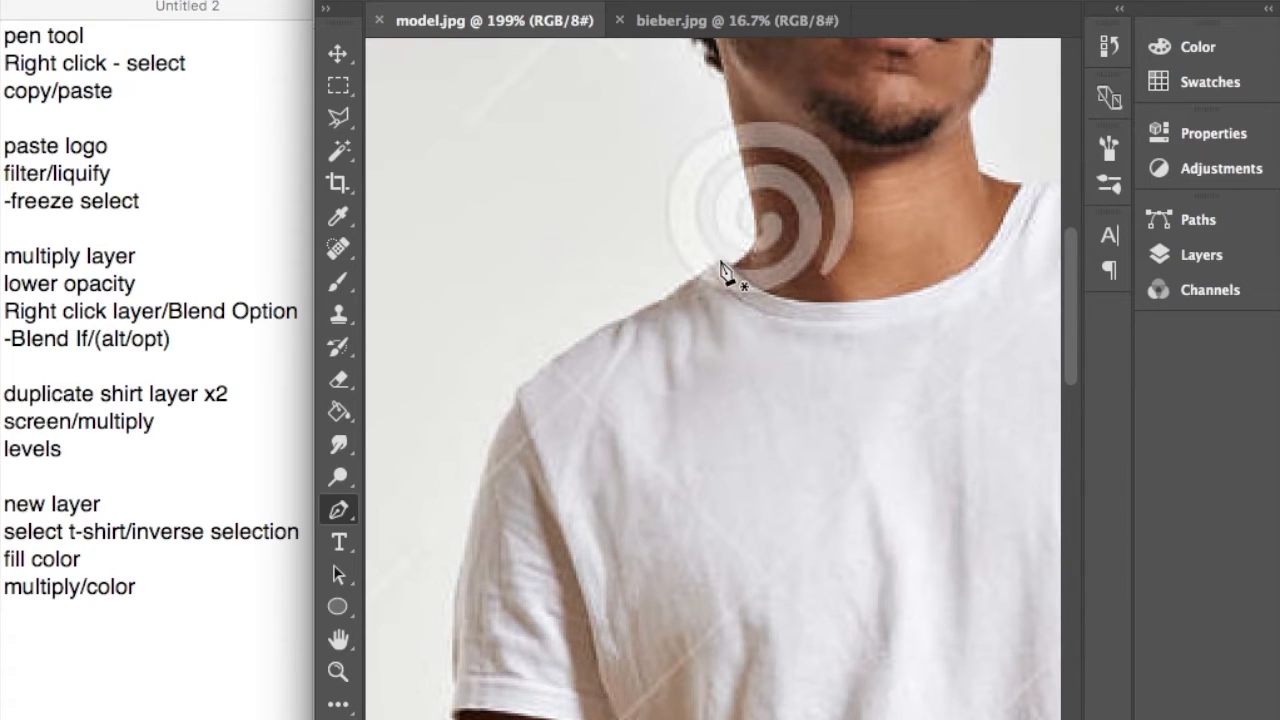
{"action": "left_click", "coordinate": [722, 261]}
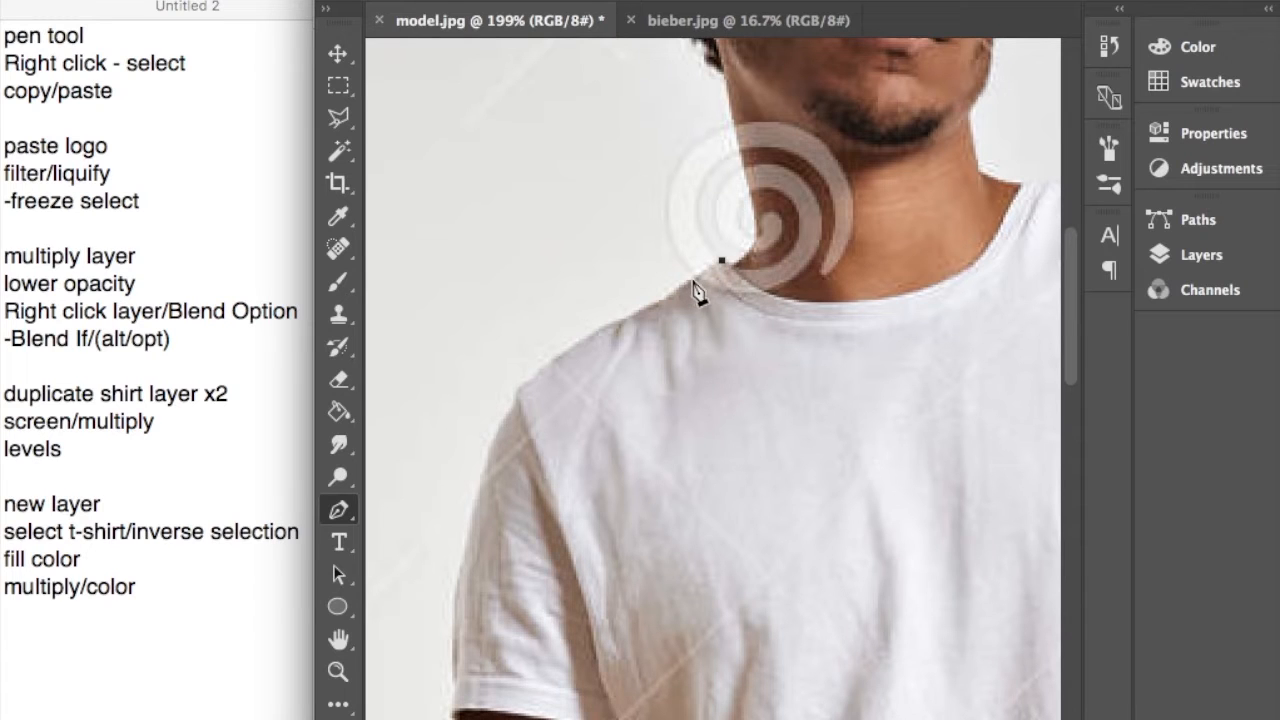
{"action": "left_click", "coordinate": [695, 280]}
{"action": "left_click", "coordinate": [632, 318]}
{"action": "left_click_drag", "start_coordinate": [586, 340], "coordinate": [579, 347]}
{"action": "left_click", "coordinate": [559, 356]}
{"action": "left_click_drag", "start_coordinate": [537, 374], "coordinate": [516, 408]}
{"action": "left_click", "coordinate": [499, 428]}
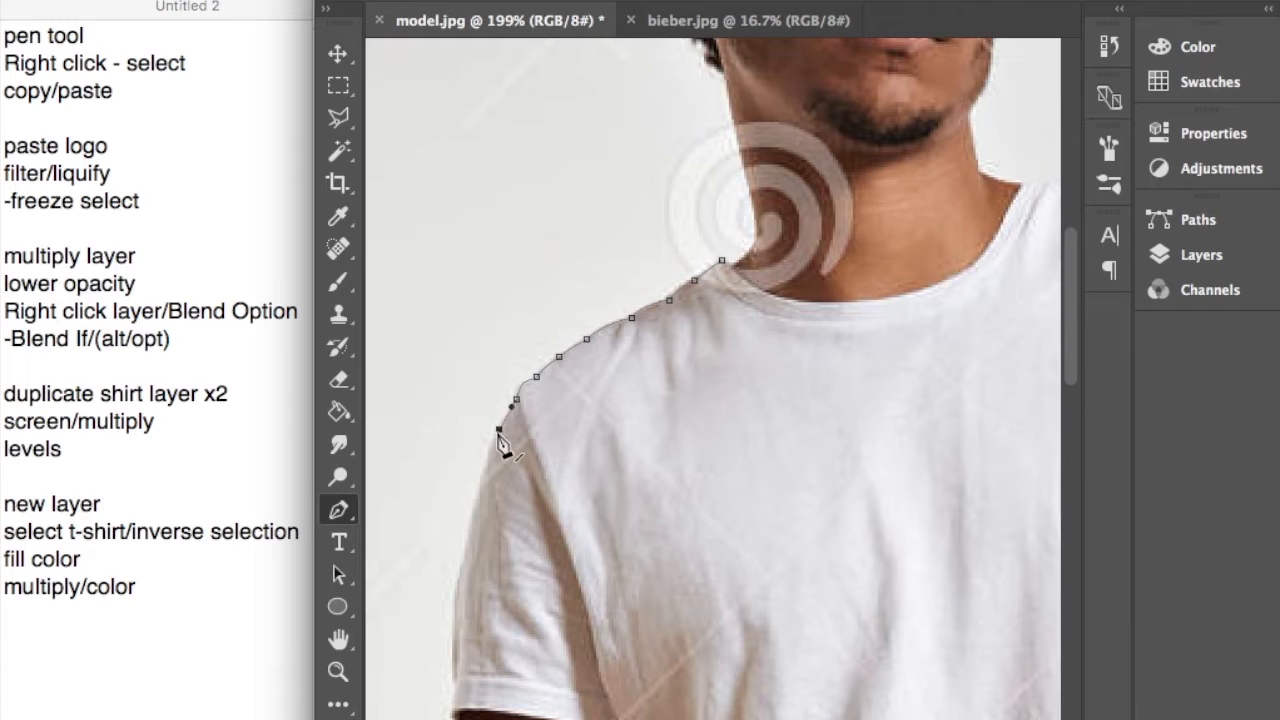
Continue the path down the left sleeve's outer edge and along its hem, undoing the stray point on the chest.
{"action": "left_click", "coordinate": [487, 466]}
{"action": "left_click_drag", "start_coordinate": [480, 497], "coordinate": [480, 504]}
{"action": "left_click_drag", "start_coordinate": [459, 575], "coordinate": [460, 574]}
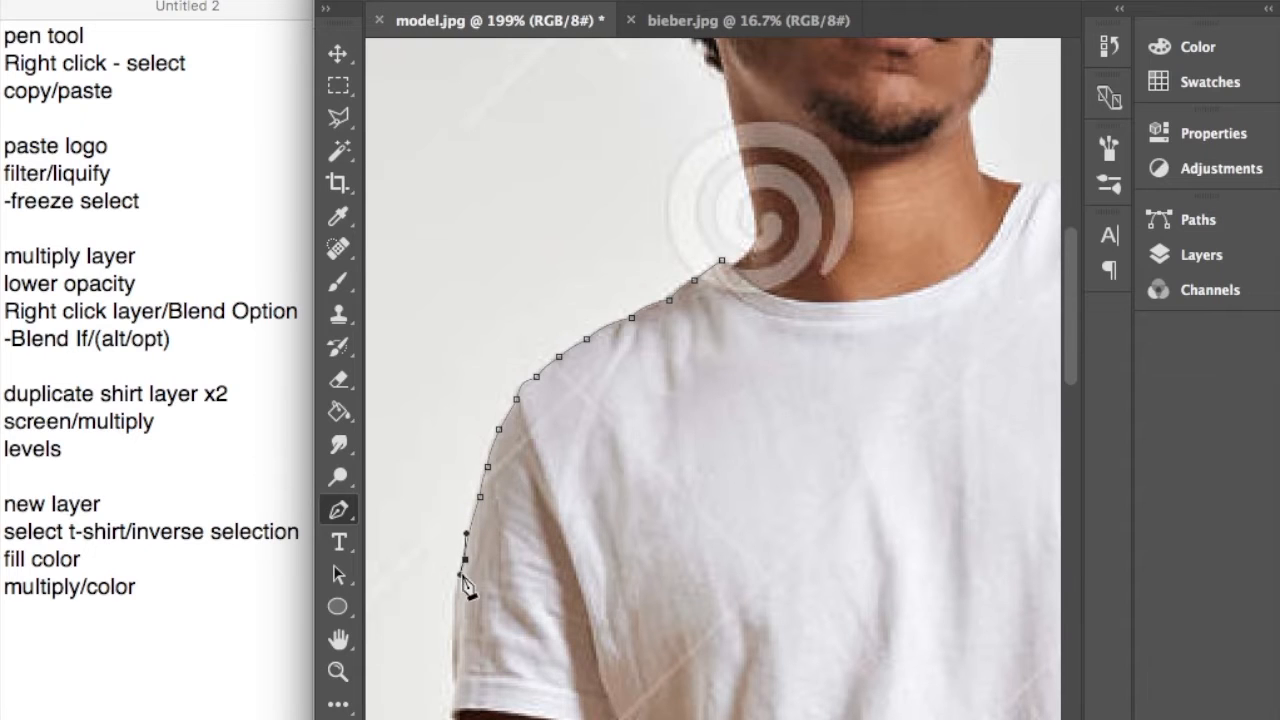
{"action": "left_click", "coordinate": [452, 679]}
{"action": "left_click_drag", "start_coordinate": [452, 684], "coordinate": [560, 626]}
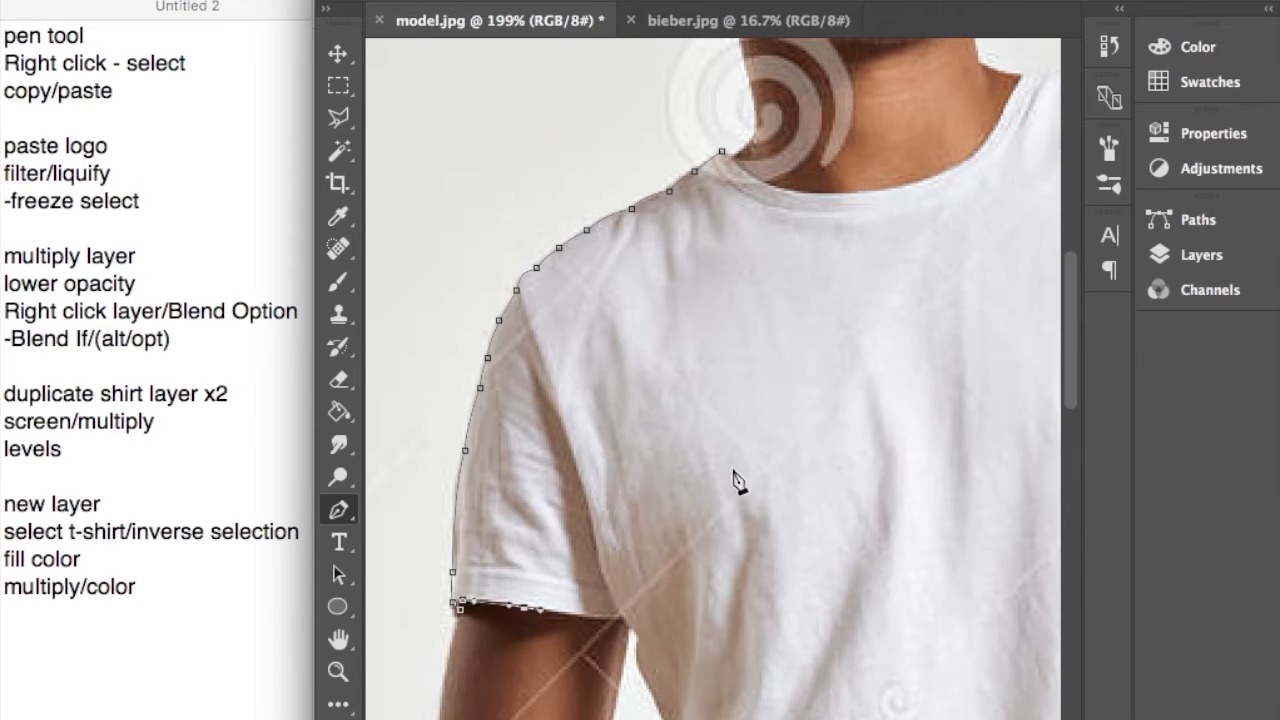
{"action": "left_click", "coordinate": [819, 294]}
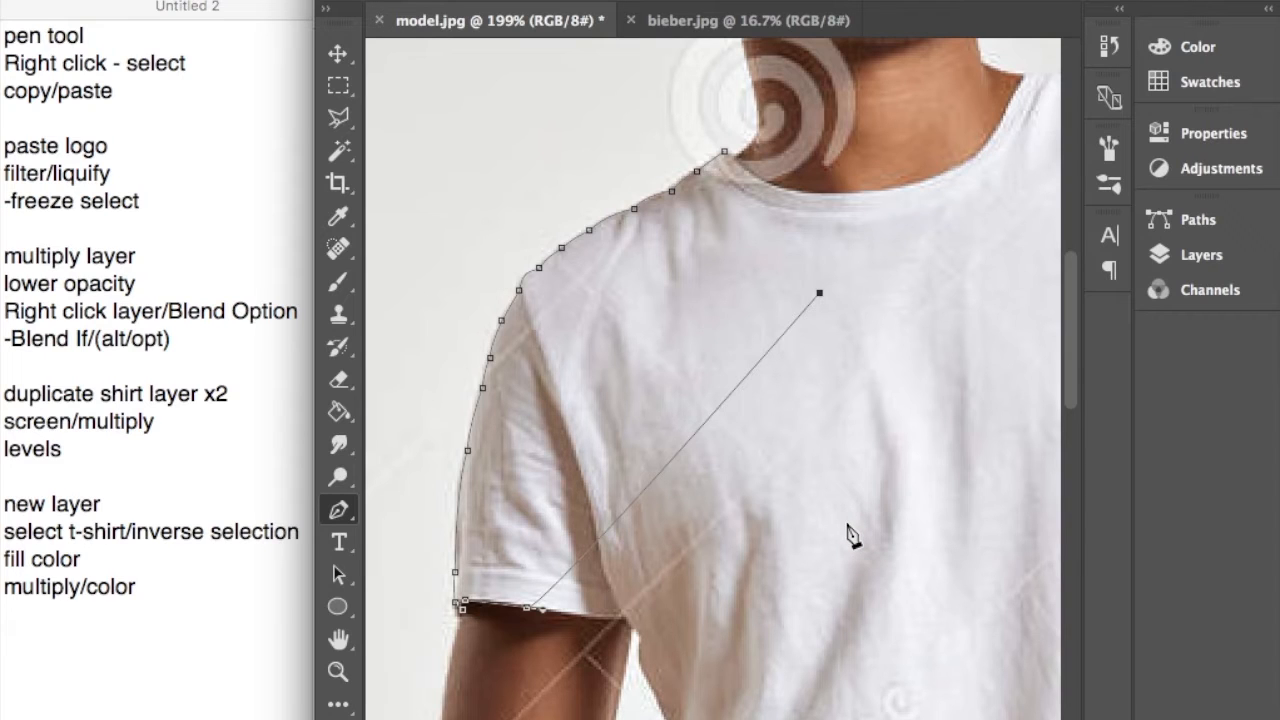
{"action": "key", "text": "super+z"}
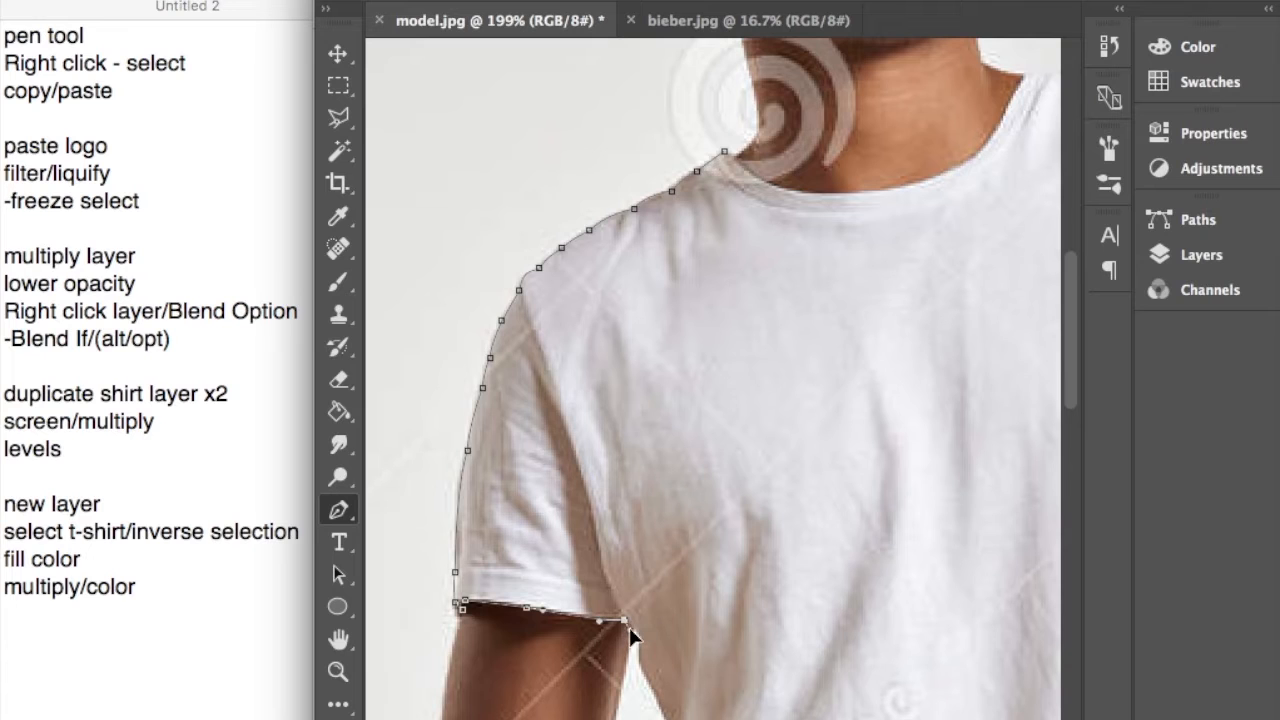
Trace the path from the left armpit down the T-shirt's side, following the curves at the waist.
{"action": "left_click", "coordinate": [637, 633]}
{"action": "left_click_drag", "start_coordinate": [671, 534], "coordinate": [624, 184]}
{"action": "left_click_drag", "start_coordinate": [587, 297], "coordinate": [623, 376]}
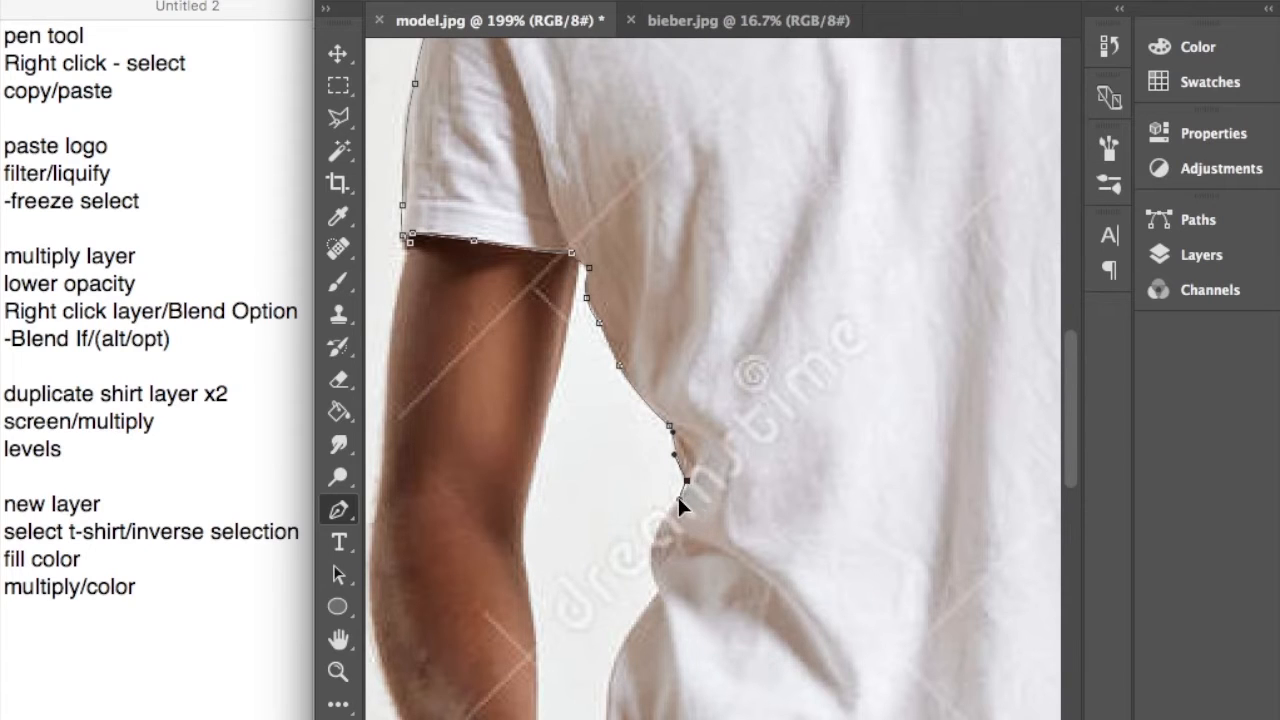
{"action": "left_click_drag", "start_coordinate": [667, 518], "coordinate": [660, 527]}
{"action": "left_click_drag", "start_coordinate": [658, 587], "coordinate": [674, 626]}
Continue the path along the T-shirt's bottom hem and around the hand on the watch side.
{"action": "scroll", "coordinate": [720, 566], "scroll_direction": "down", "scroll_amount": 5}
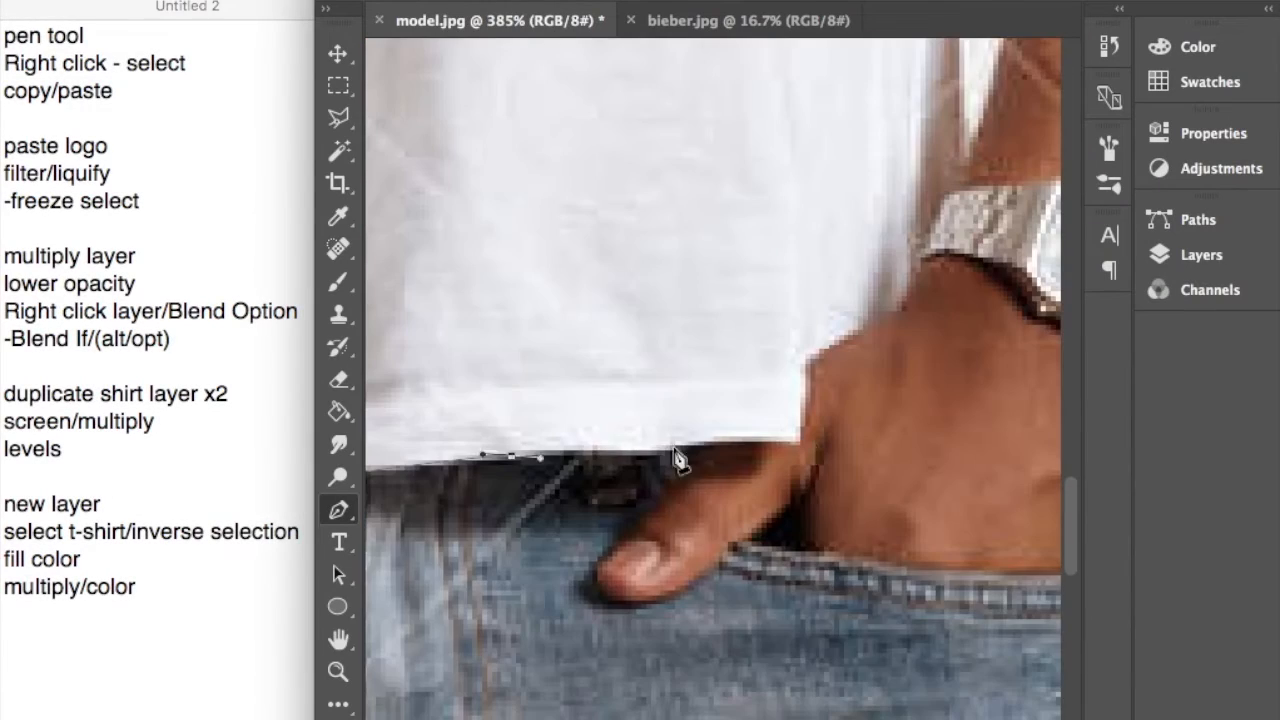
{"action": "left_click_drag", "start_coordinate": [886, 315], "coordinate": [911, 318]}
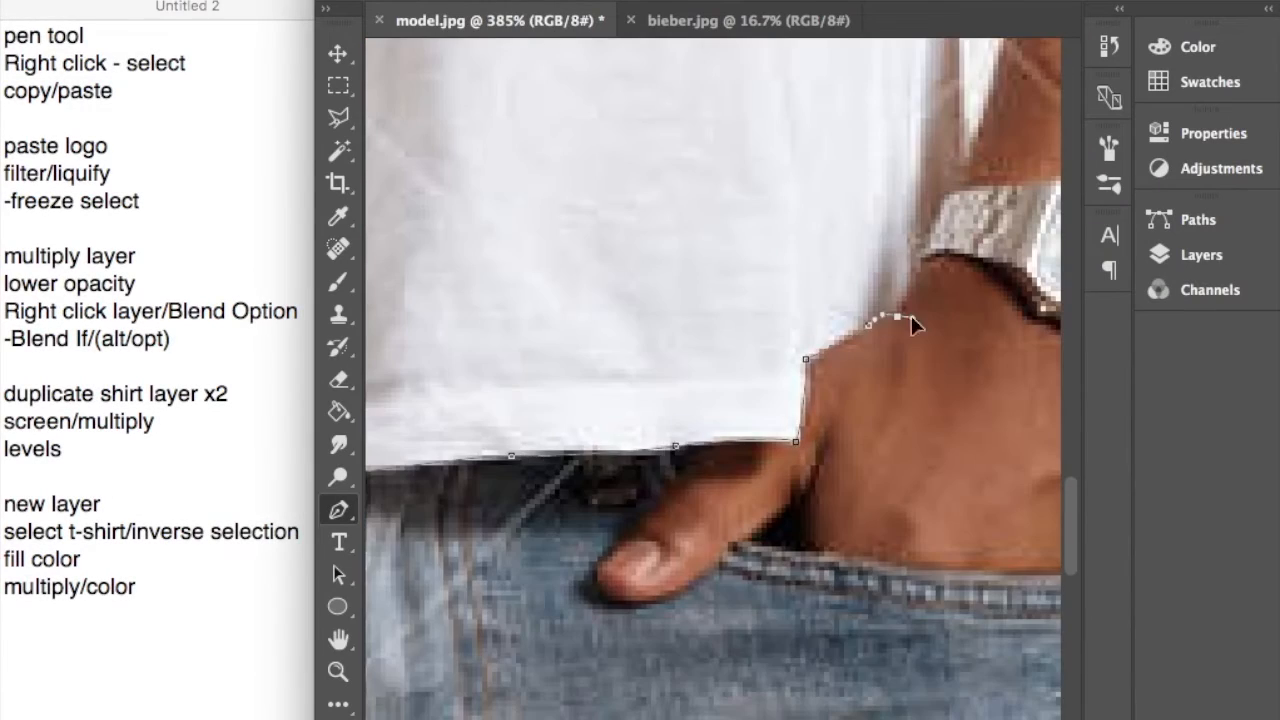
{"action": "left_click_drag", "start_coordinate": [786, 437], "coordinate": [798, 410]}
{"action": "left_click_drag", "start_coordinate": [783, 459], "coordinate": [781, 391]}
{"action": "left_click", "coordinate": [743, 354]}
Trace the T-shirt's remaining side, right sleeve, shoulder and neckline, and close the path at its starting point.
{"action": "mouse_move", "coordinate": [935, 211]}
{"action": "left_mouse_down"}
{"action": "mouse_move", "coordinate": [951, 217]}
{"action": "mouse_move", "coordinate": [997, 337]}
{"action": "left_mouse_up"}
{"action": "left_click_drag", "start_coordinate": [868, 452], "coordinate": [860, 432]}
{"action": "left_click", "coordinate": [740, 323]}
{"action": "left_click", "coordinate": [531, 290]}
Convert the T-shirt path into a new anti-aliased selection with a 0.5-pixel feather radius.
{"action": "key", "text": "super+minus"}
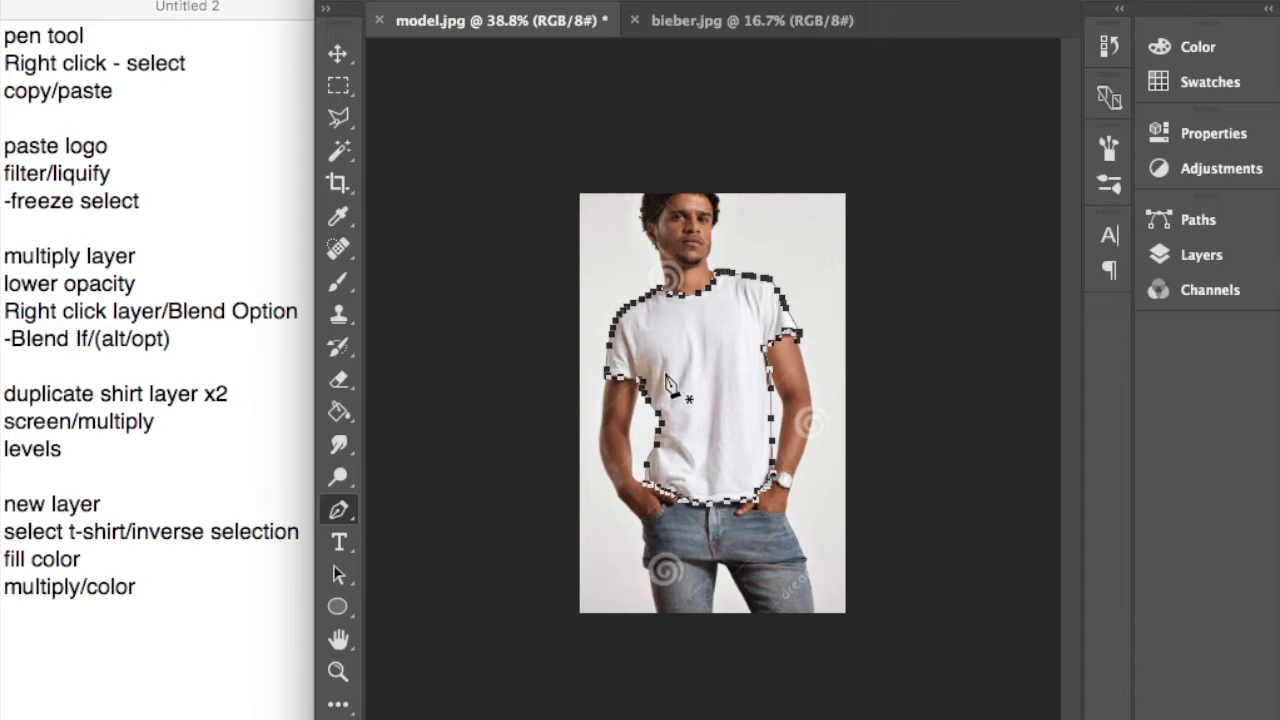
{"action": "right_click", "coordinate": [699, 341]}
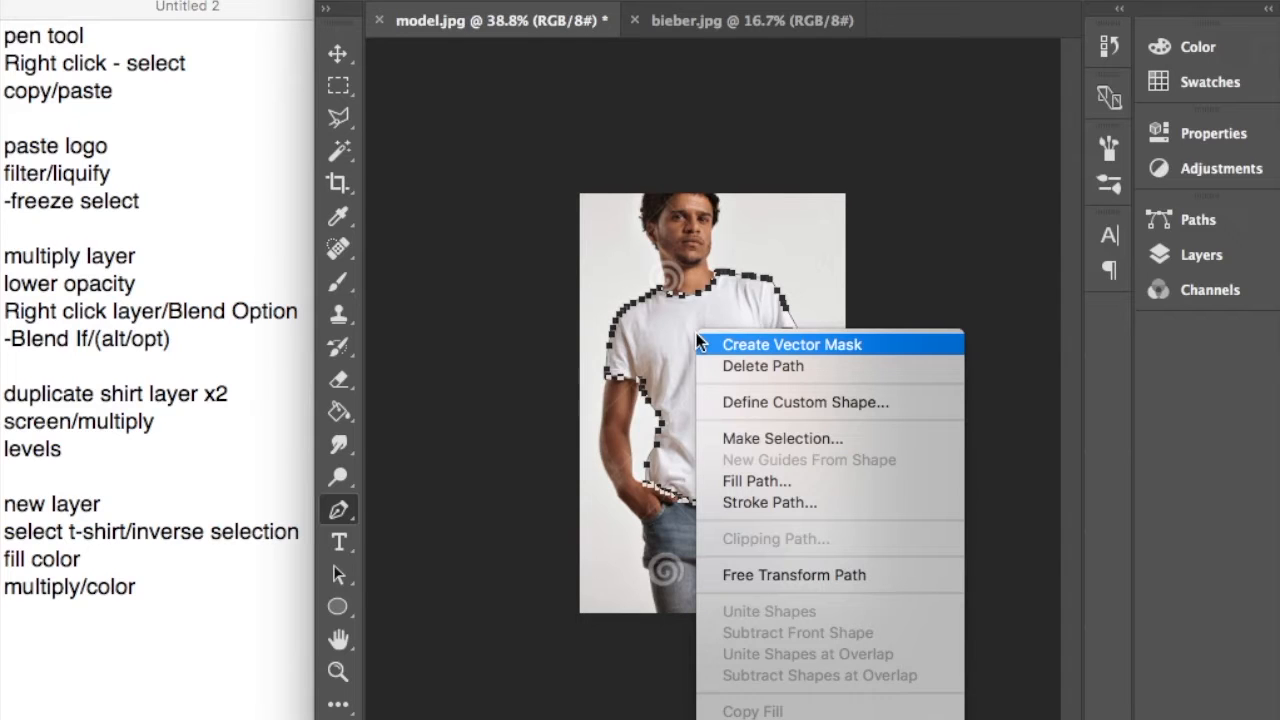
{"action": "left_click", "coordinate": [743, 440]}
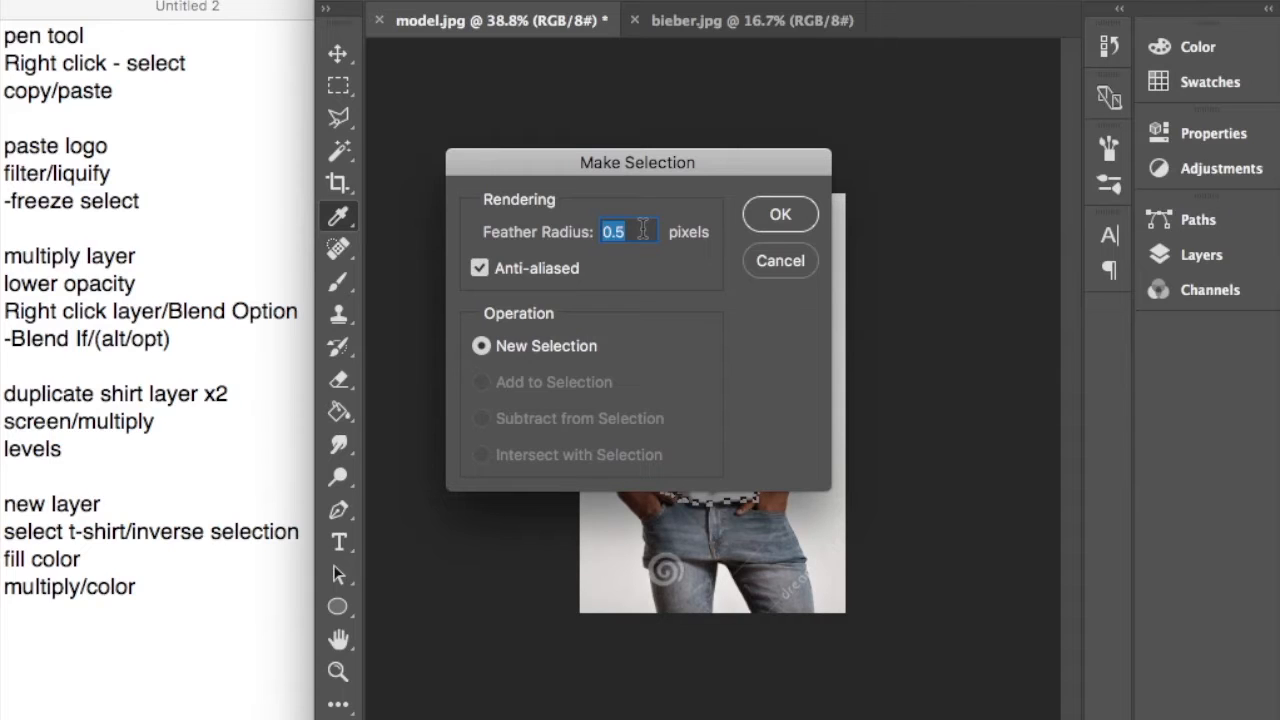
{"action": "left_click", "coordinate": [776, 216]}
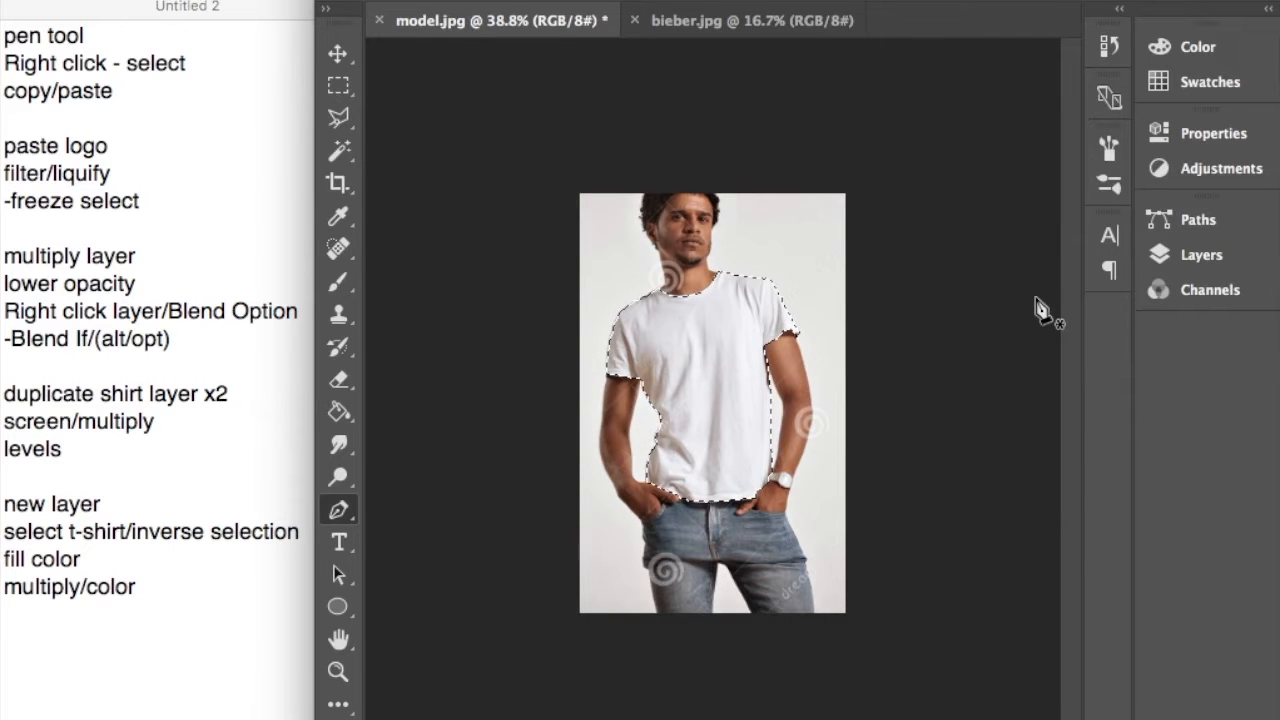
Copy the selected T-shirt, paste it in place as a new layer, and duplicate that layer twice.
{"action": "scroll", "coordinate": [809, 300], "scroll_direction": "up", "scroll_amount": 6}
{"action": "scroll", "coordinate": [806, 300], "scroll_direction": "down", "scroll_amount": 8}
{"action": "scroll", "coordinate": [806, 300], "scroll_direction": "up", "scroll_amount": 4}
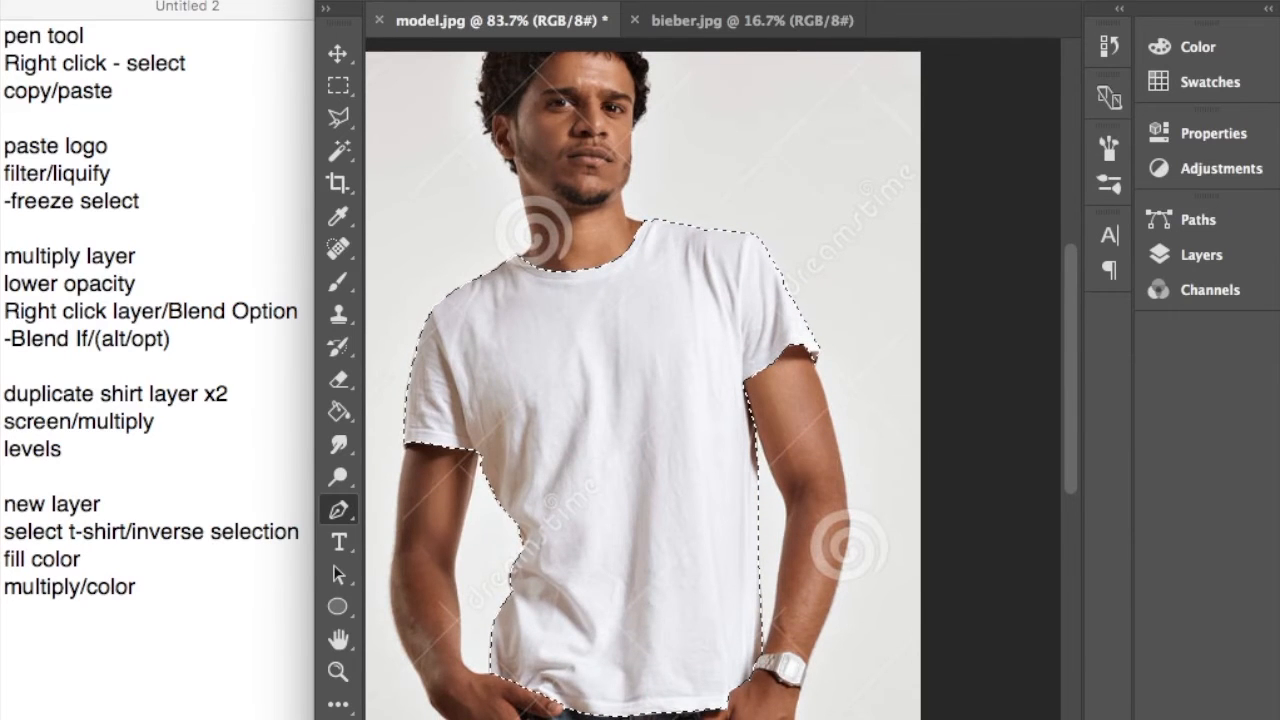
{"action": "left_click", "coordinate": [272, 0]}
{"action": "left_click", "coordinate": [287, 92]}
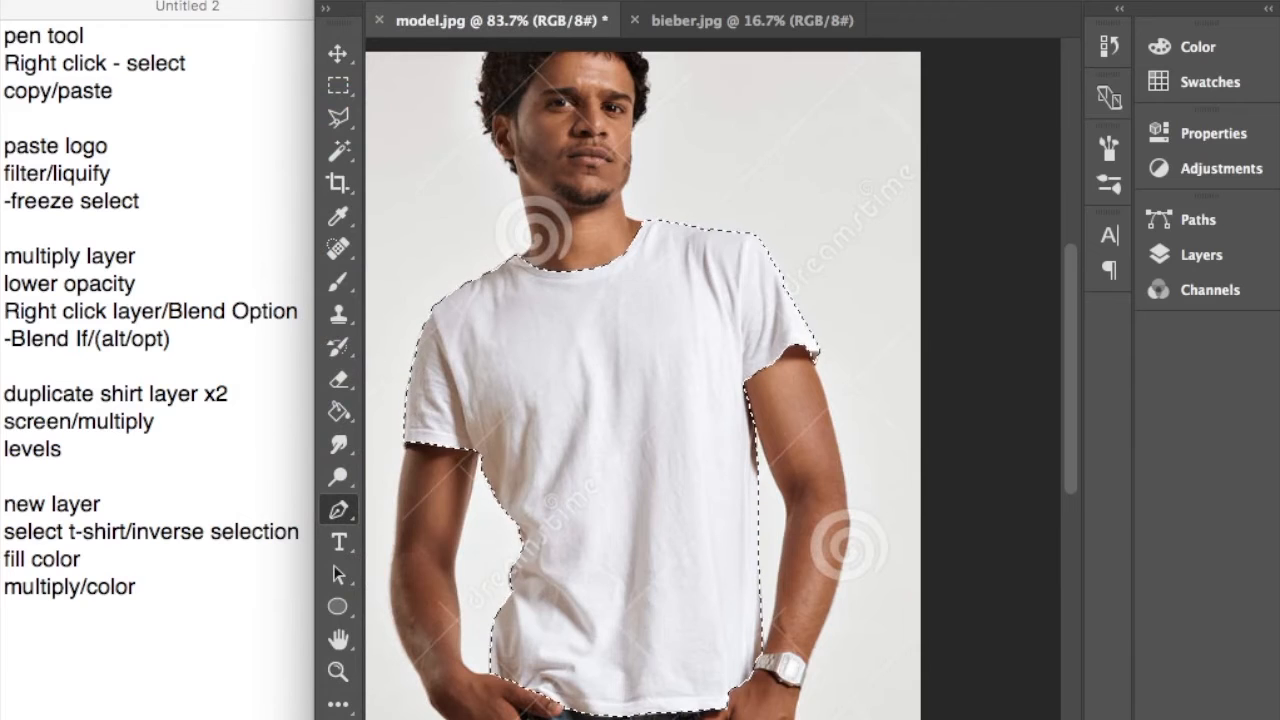
{"action": "left_click", "coordinate": [272, 0]}
{"action": "mouse_move", "coordinate": [318, 170]}
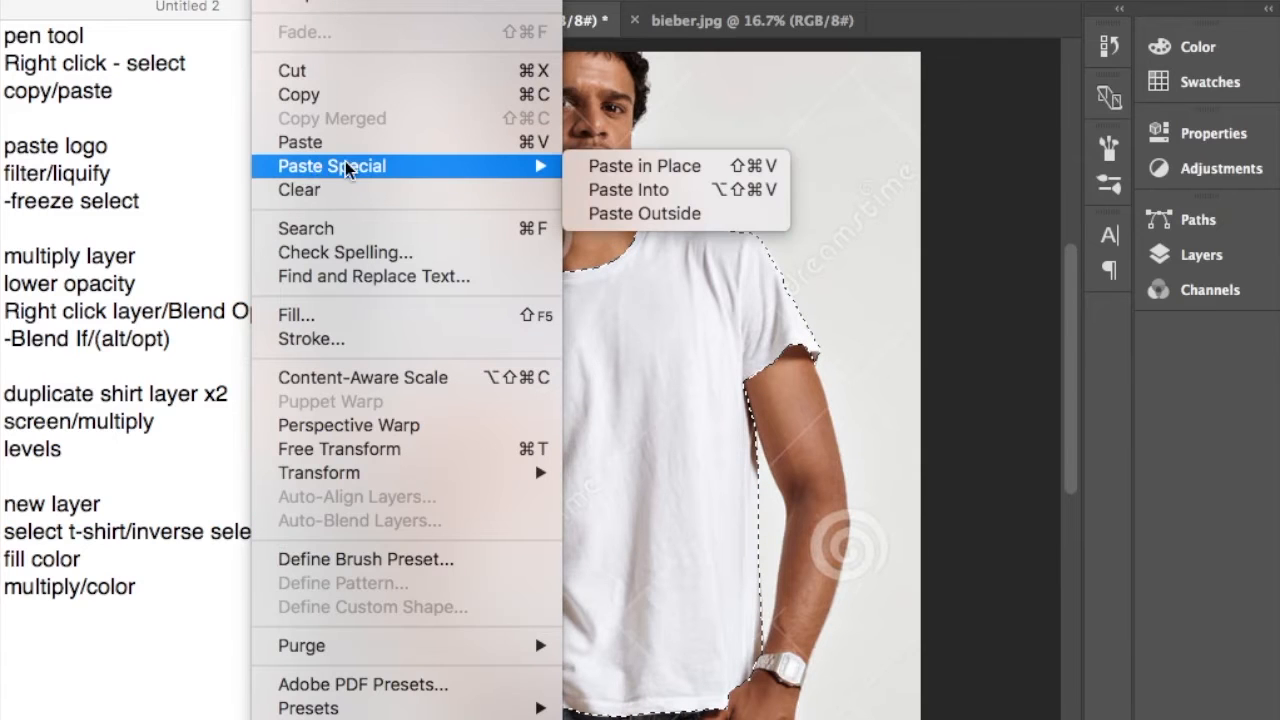
{"action": "left_click", "coordinate": [594, 169]}
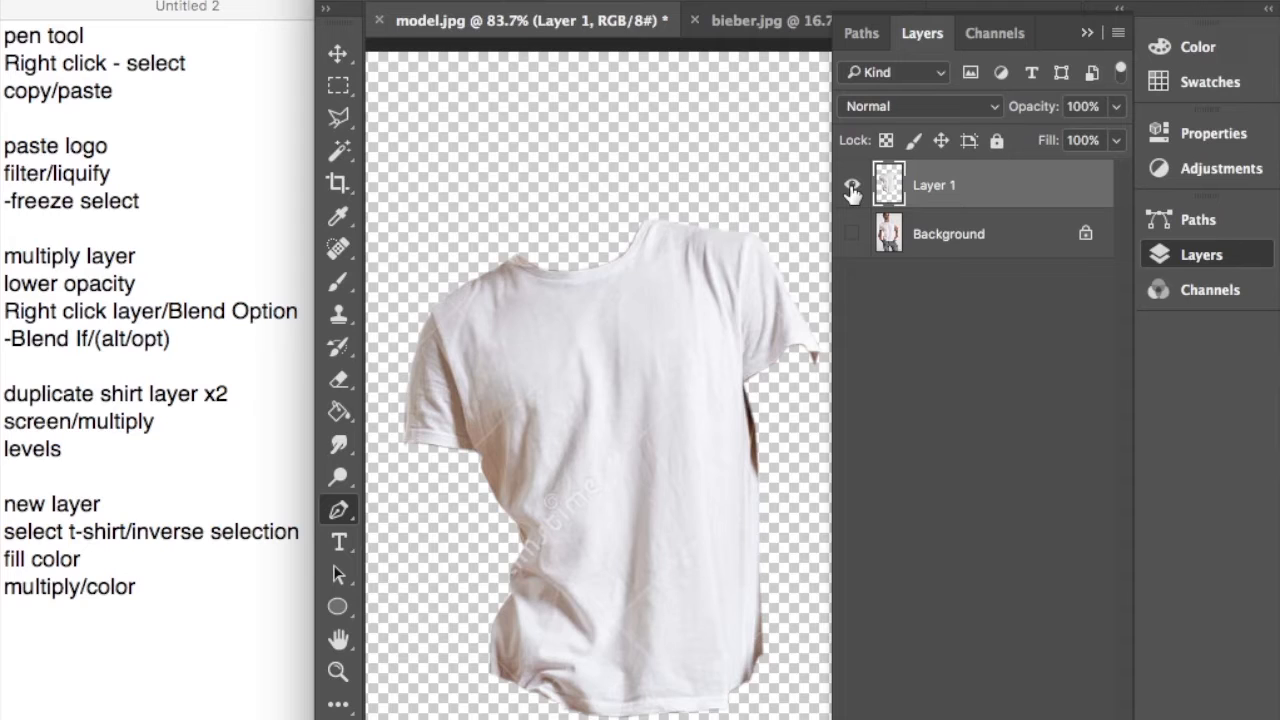
{"action": "right_click", "coordinate": [986, 188]}
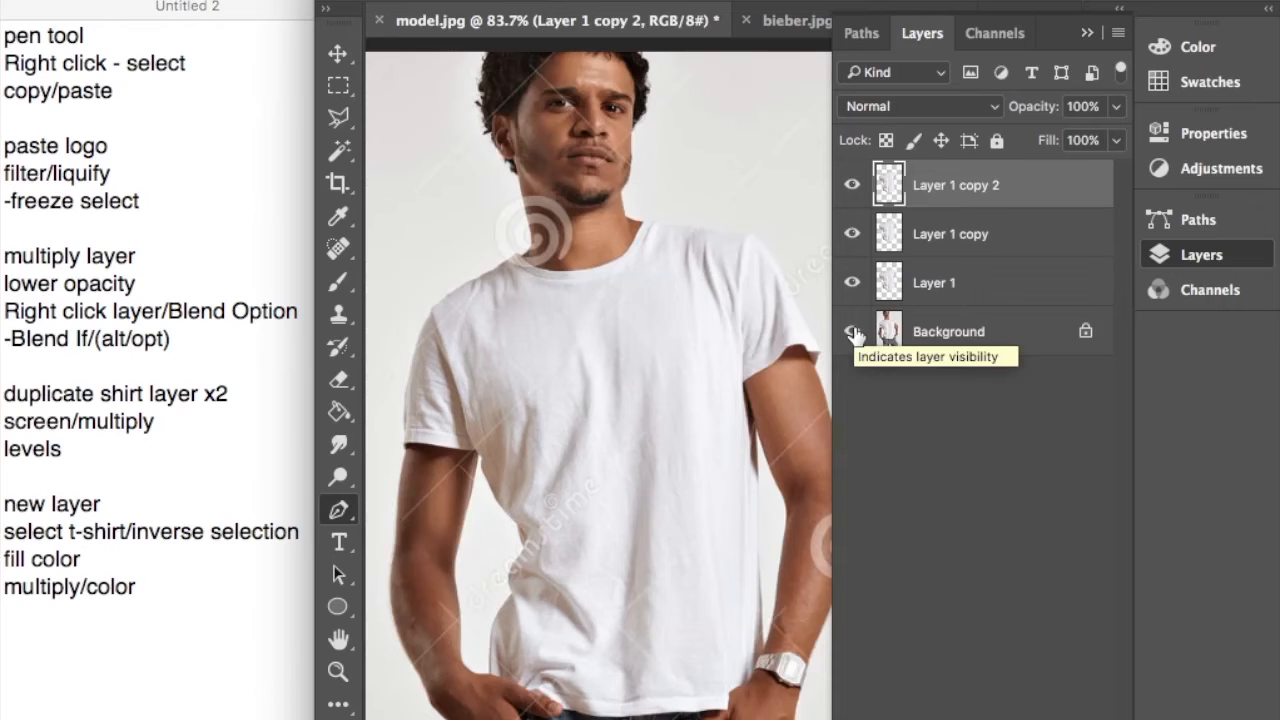
Copy the entire bieber.jpg artwork and paste it into model.jpg as a new layer above the T-shirt layers.
{"action": "left_click", "coordinate": [807, 25]}
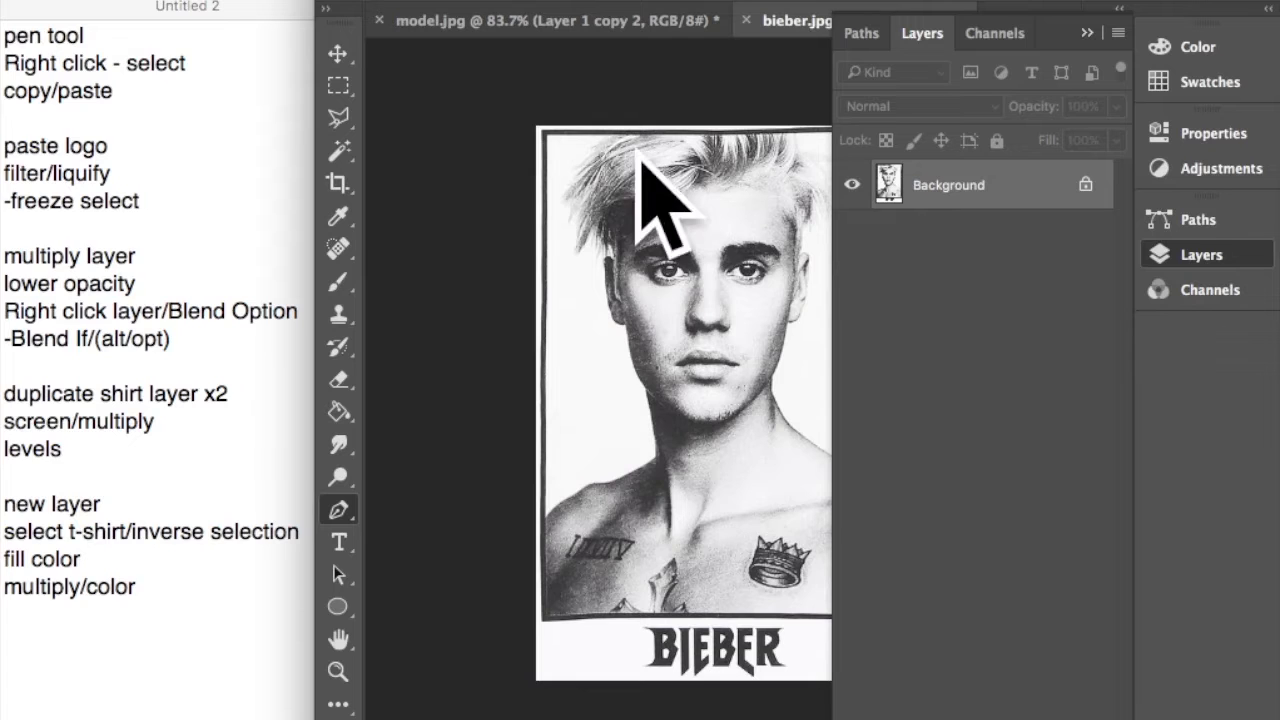
{"action": "left_click", "coordinate": [335, 90]}
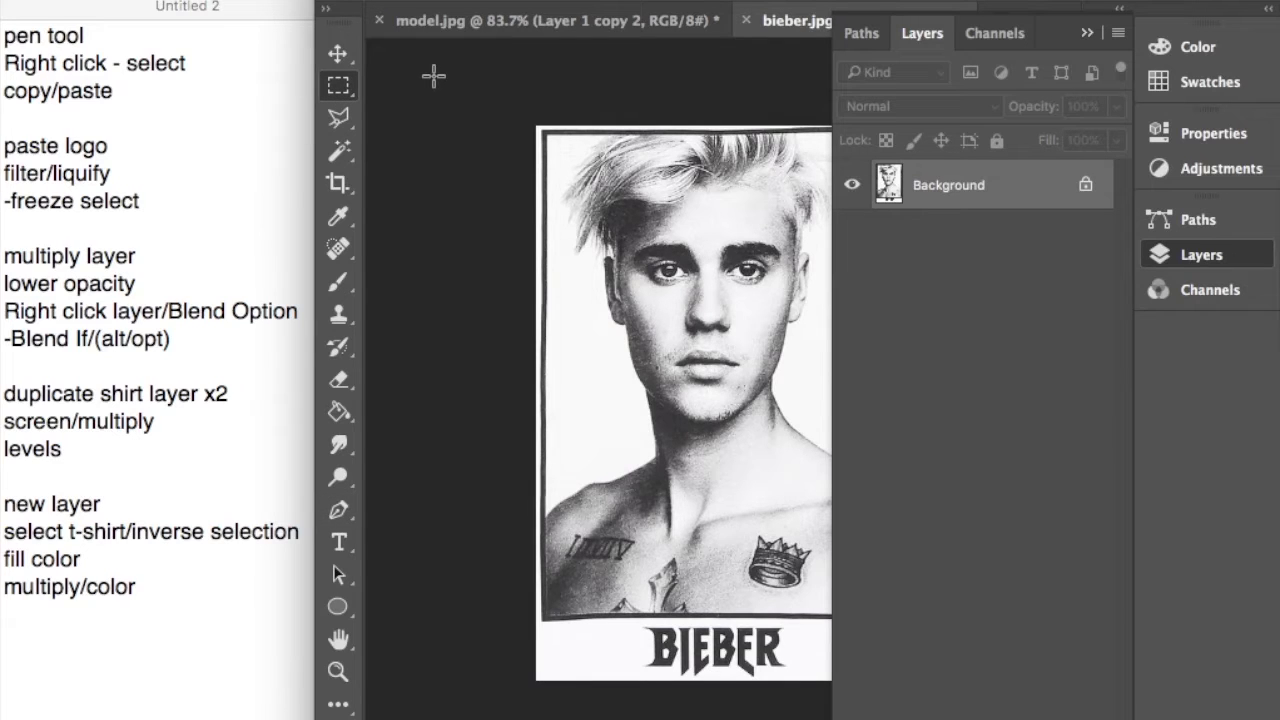
{"action": "key", "text": "super+a"}
{"action": "left_click", "coordinate": [547, 26]}
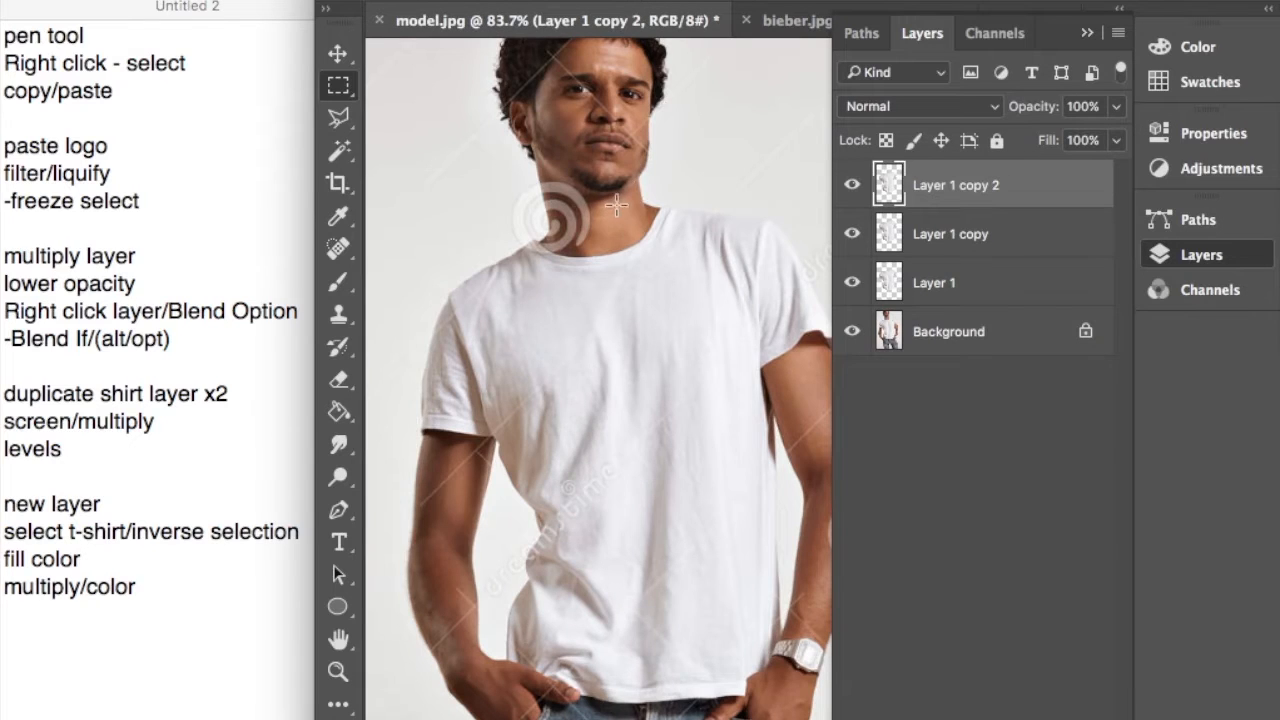
{"action": "scroll", "coordinate": [586, 165], "scroll_direction": "down", "scroll_amount": 3}
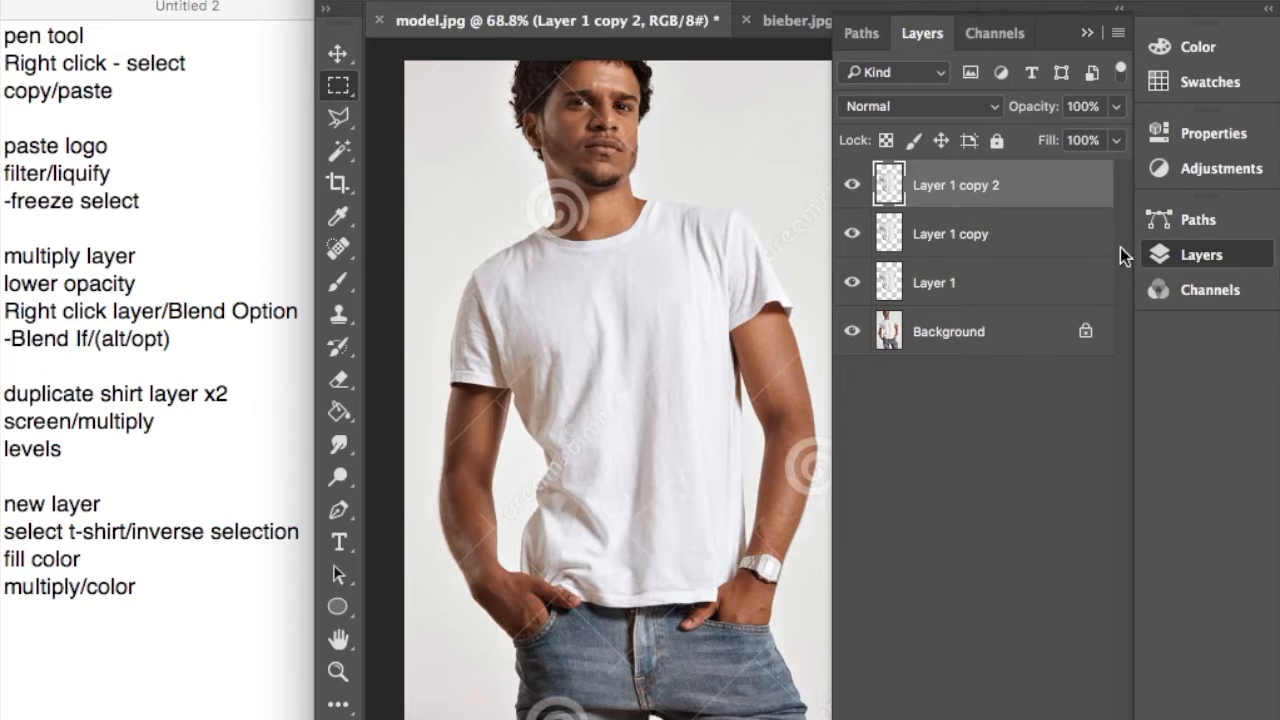
{"action": "key", "text": "super+v"}
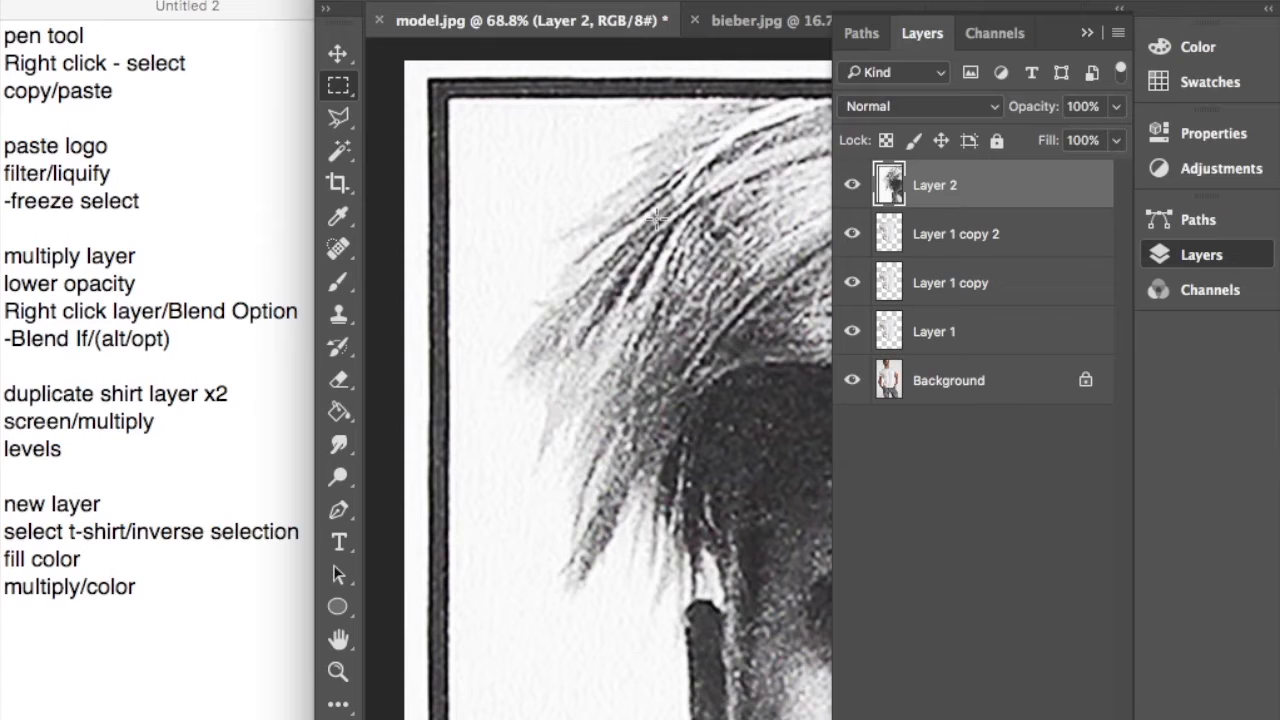
Scale down the pasted artwork proportionally with Free Transform and position it on the front of the T-shirt.
{"action": "key", "text": "super+t"}
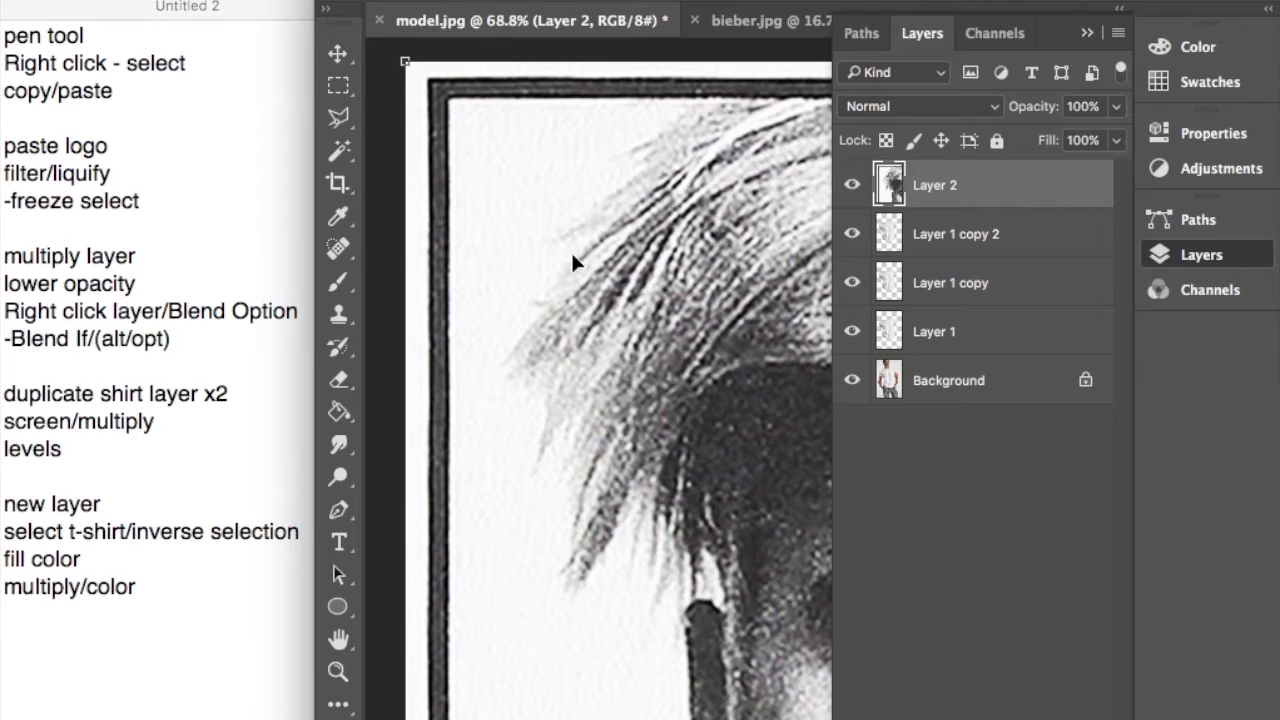
{"action": "key", "text": "super+0"}
{"action": "scroll", "coordinate": [574, 259], "scroll_direction": "up", "scroll_amount": 5}
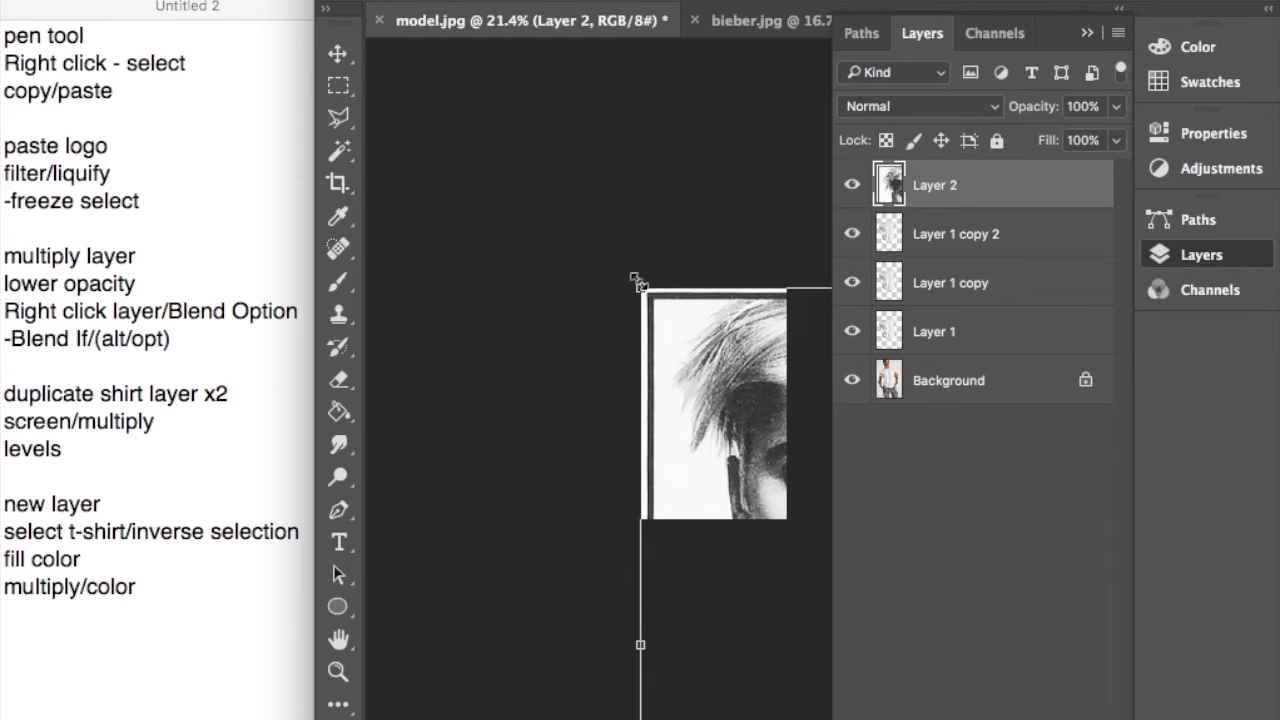
{"action": "left_click_drag", "start_coordinate": [640, 287], "coordinate": [689, 353]}
{"action": "left_click_drag", "start_coordinate": [640, 316], "coordinate": [712, 372]}
{"action": "scroll", "coordinate": [703, 355], "scroll_direction": "down", "scroll_amount": 4}
{"action": "scroll", "coordinate": [703, 355], "scroll_direction": "up", "scroll_amount": 8}
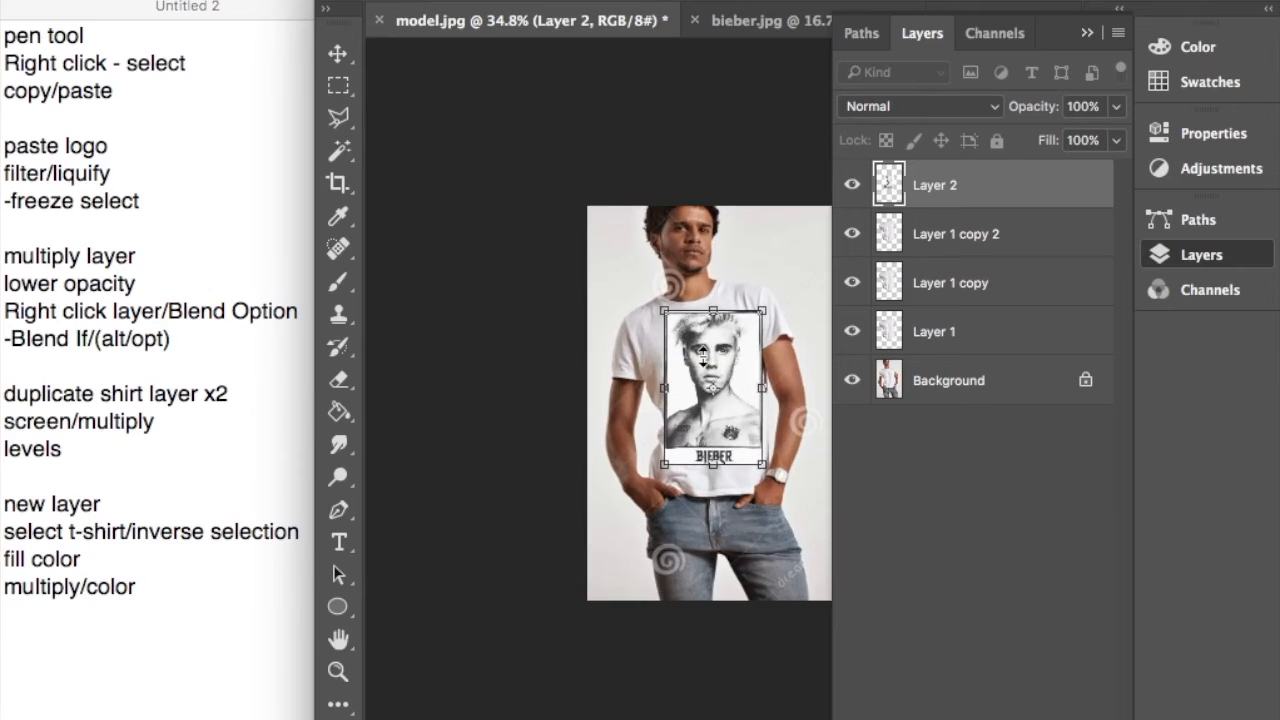
{"action": "left_click_drag", "start_coordinate": [768, 295], "coordinate": [729, 368]}
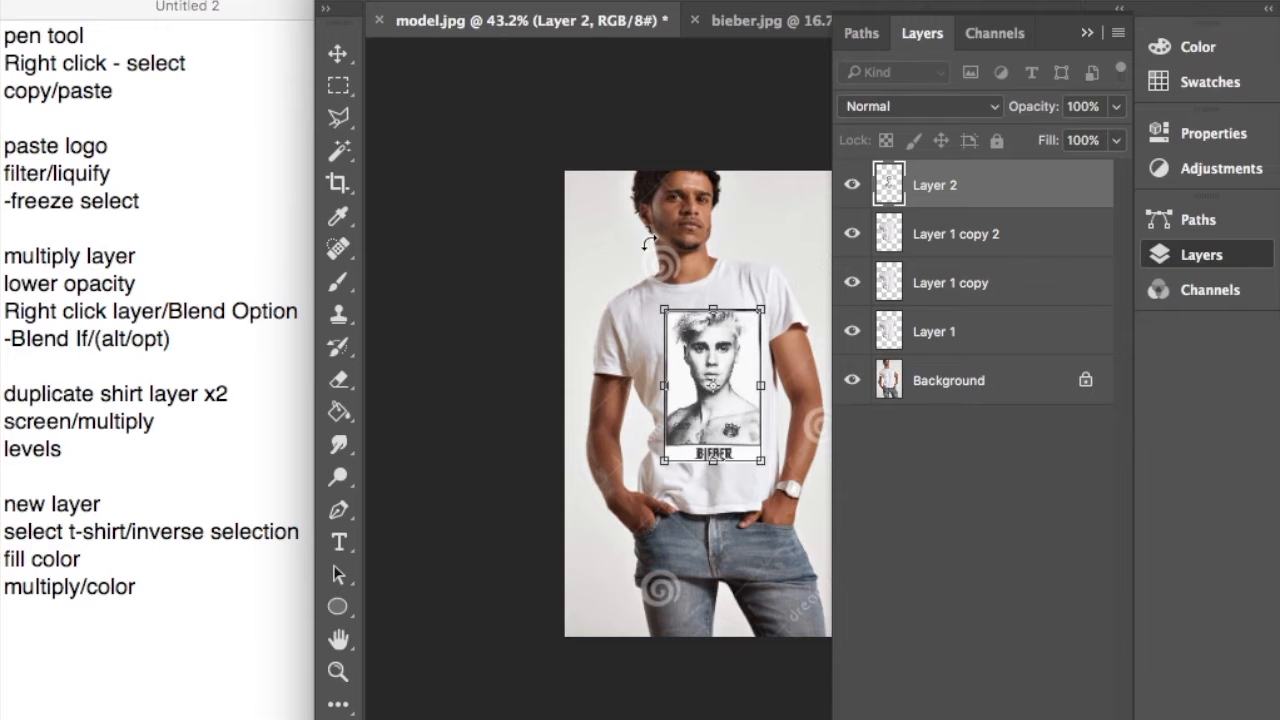
Rotate the artwork slightly counterclockwise to match the torso's tilt, centre it on the shirt and apply the transform.
{"action": "scroll", "coordinate": [648, 243], "scroll_direction": "up", "scroll_amount": 4}
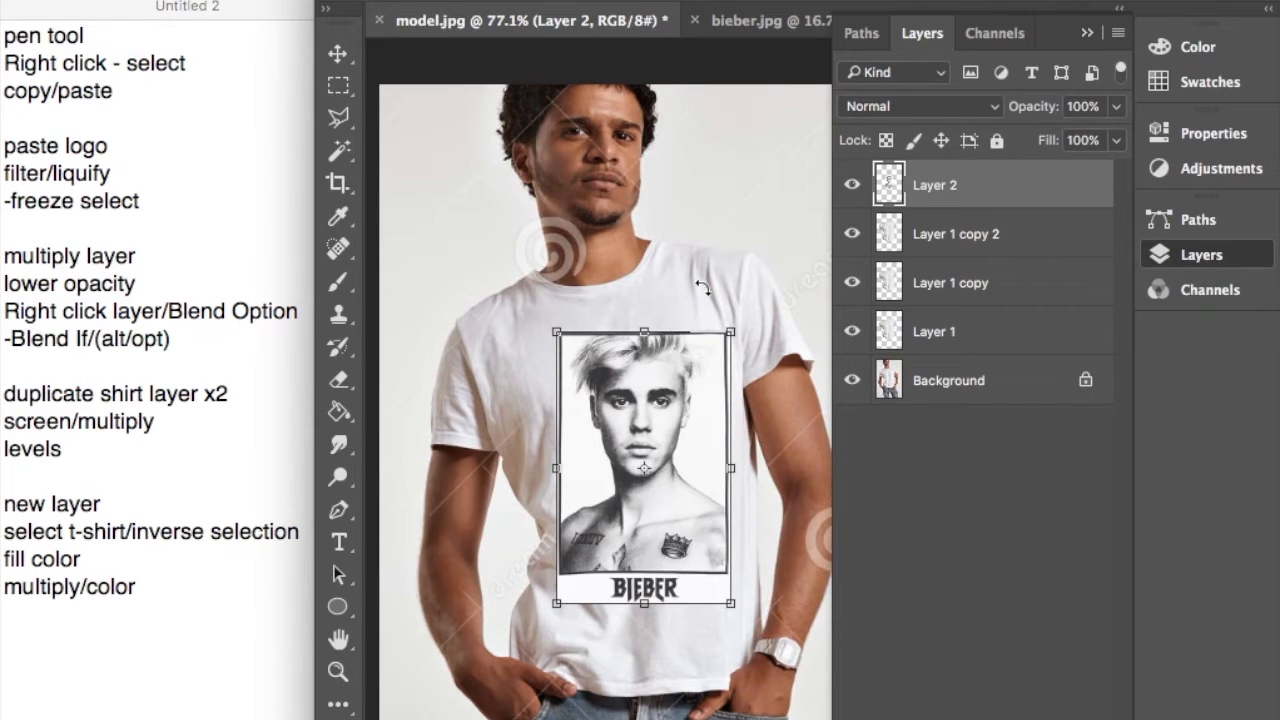
{"action": "left_click_drag", "start_coordinate": [710, 306], "coordinate": [676, 305]}
{"action": "left_click_drag", "start_coordinate": [660, 388], "coordinate": [640, 378]}
{"action": "key", "text": "Right"}
{"action": "key", "text": "Right"}
{"action": "key", "text": "Right"}
{"action": "key", "text": "Right"}
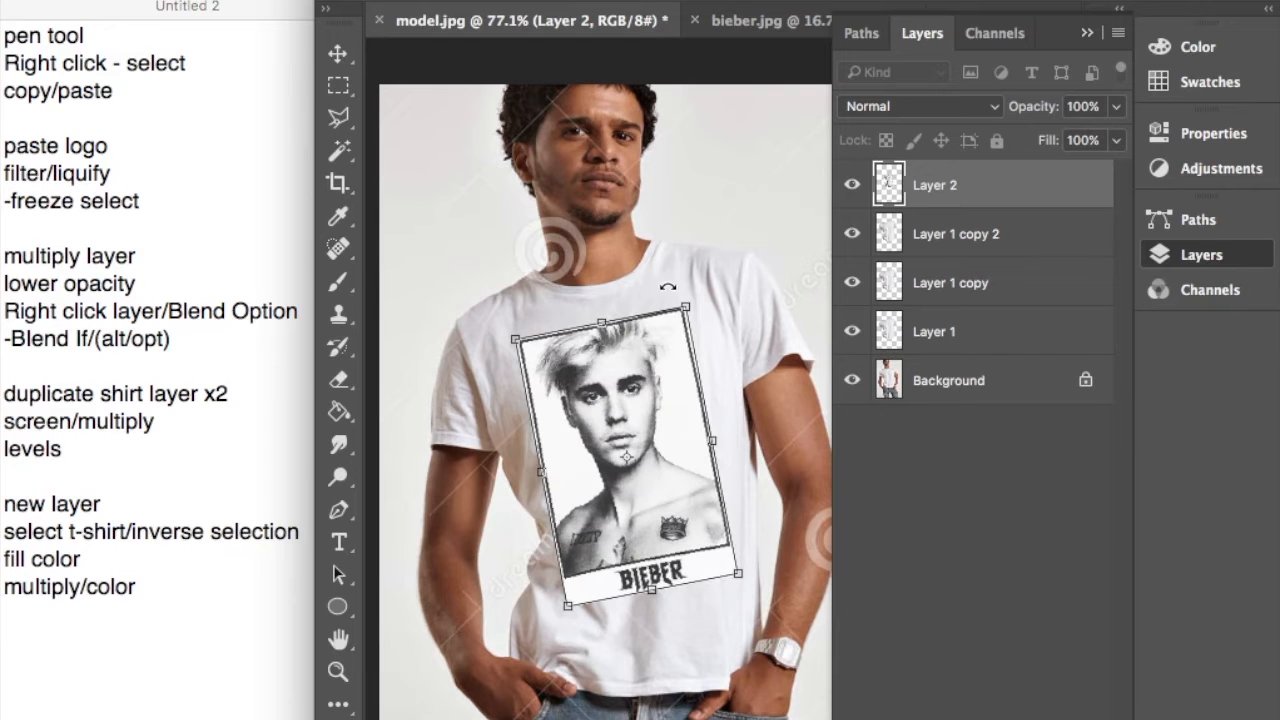
{"action": "left_click_drag", "start_coordinate": [680, 284], "coordinate": [689, 290]}
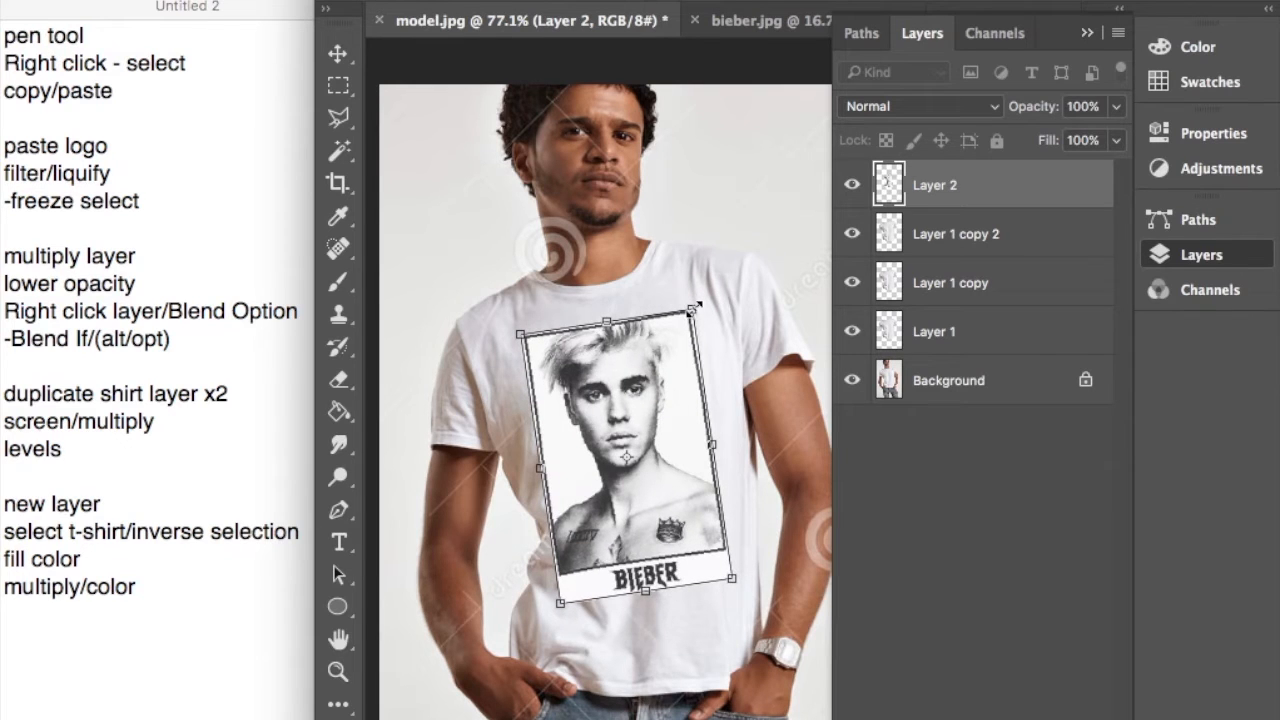
{"action": "key", "text": "Return"}
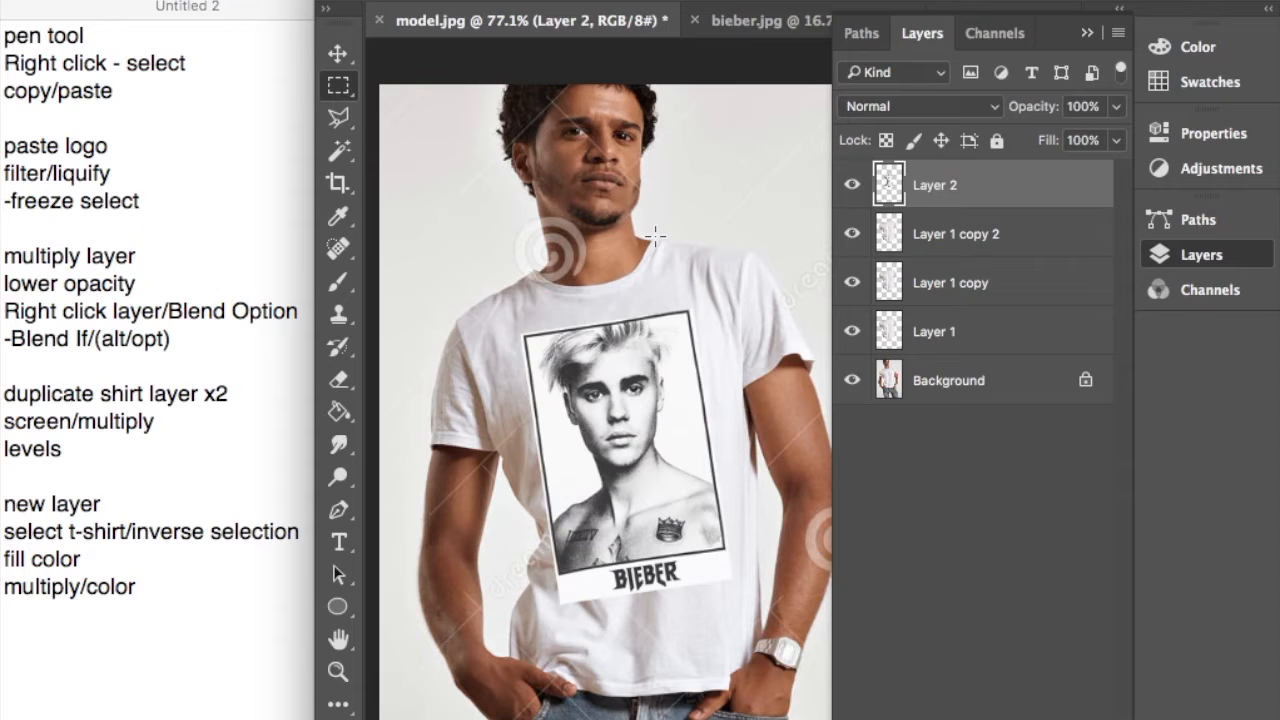
Try dragging the artwork across the shirt with the Smudge tool and undo the stroke.
{"action": "left_click", "coordinate": [338, 444]}
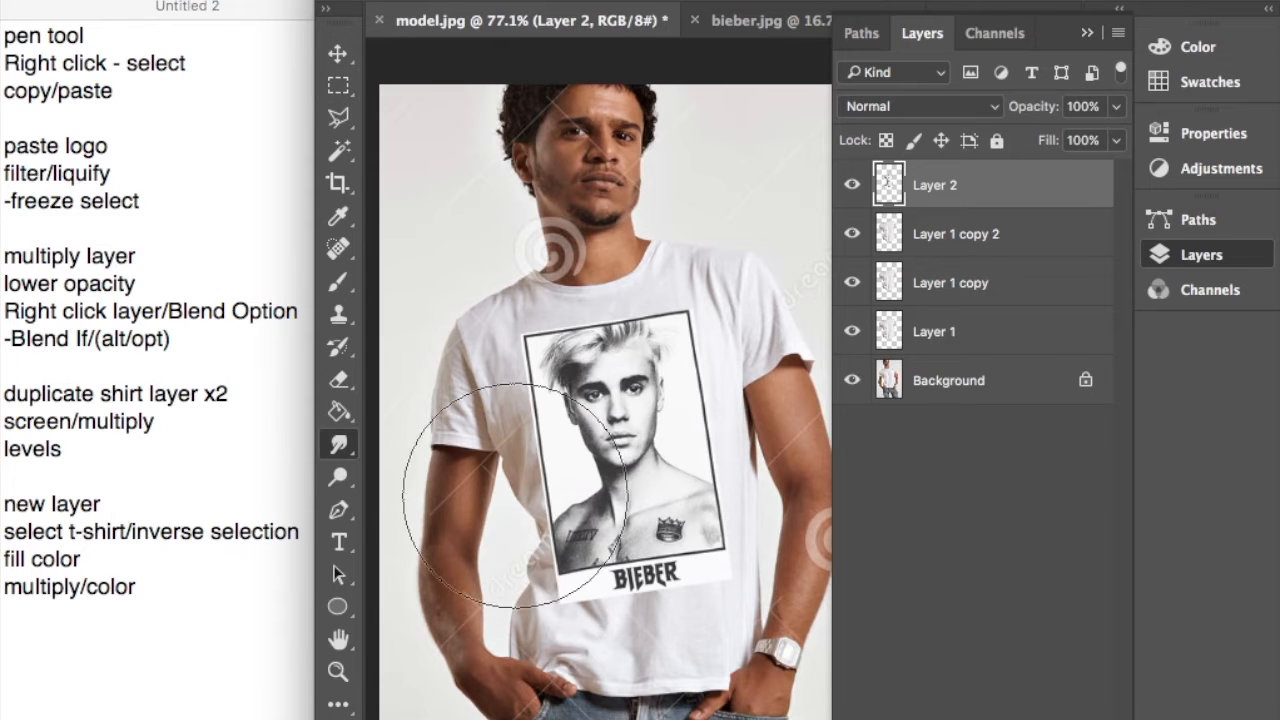
{"action": "left_click_drag", "start_coordinate": [484, 546], "coordinate": [633, 436]}
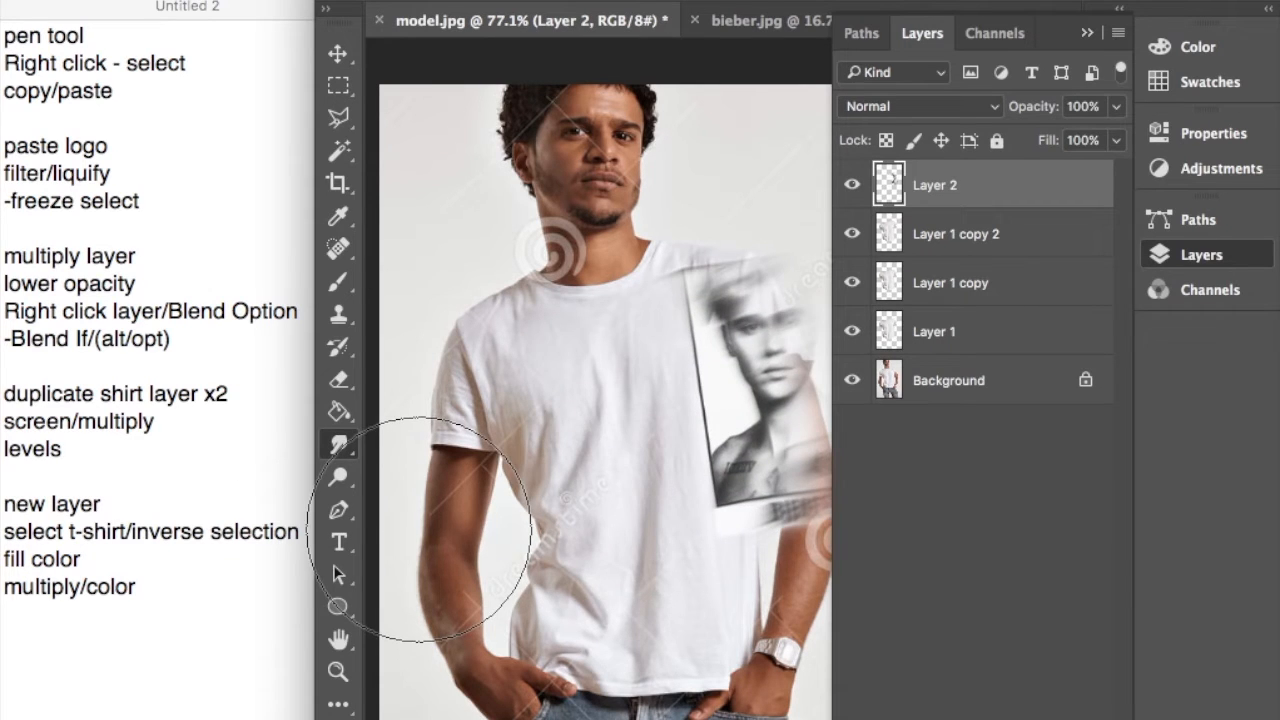
{"action": "key", "text": "ctrl+z"}
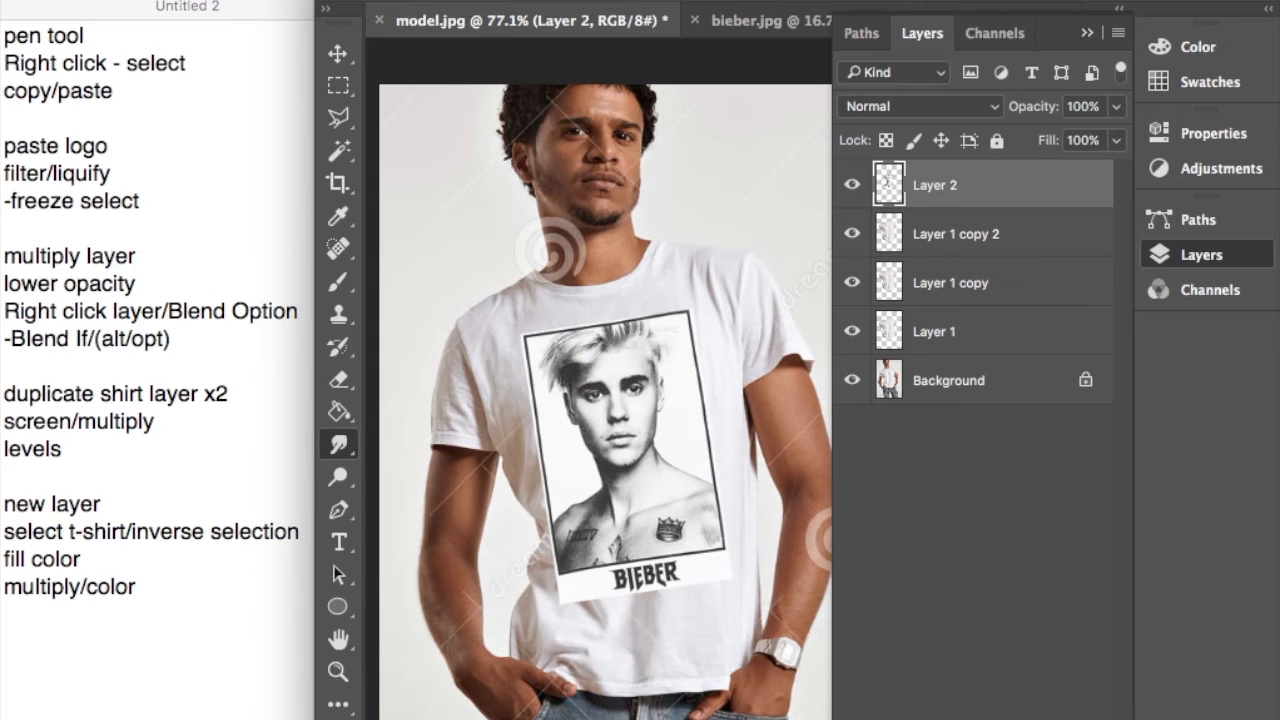
Try bending the artwork around the shirt with a Warp transform, apply it, and undo the warp.
{"action": "left_click", "coordinate": [268, 1]}
{"action": "mouse_move", "coordinate": [440, 481]}
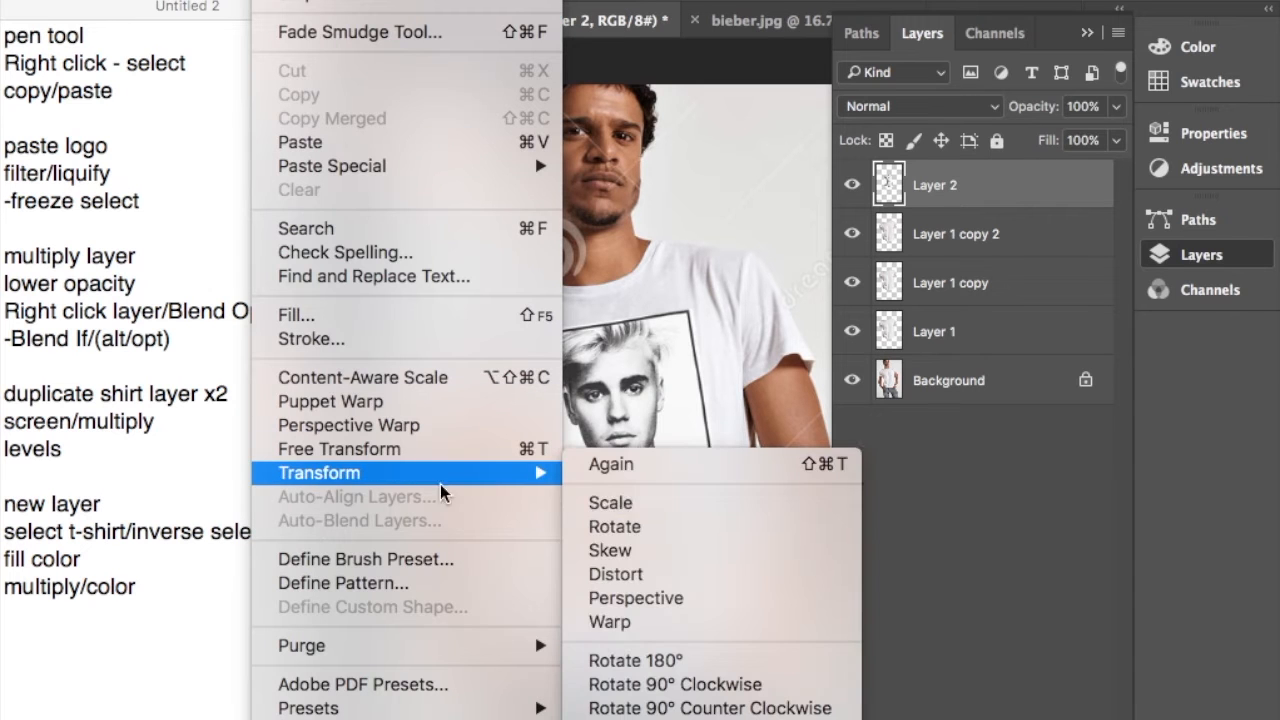
{"action": "left_click", "coordinate": [639, 620]}
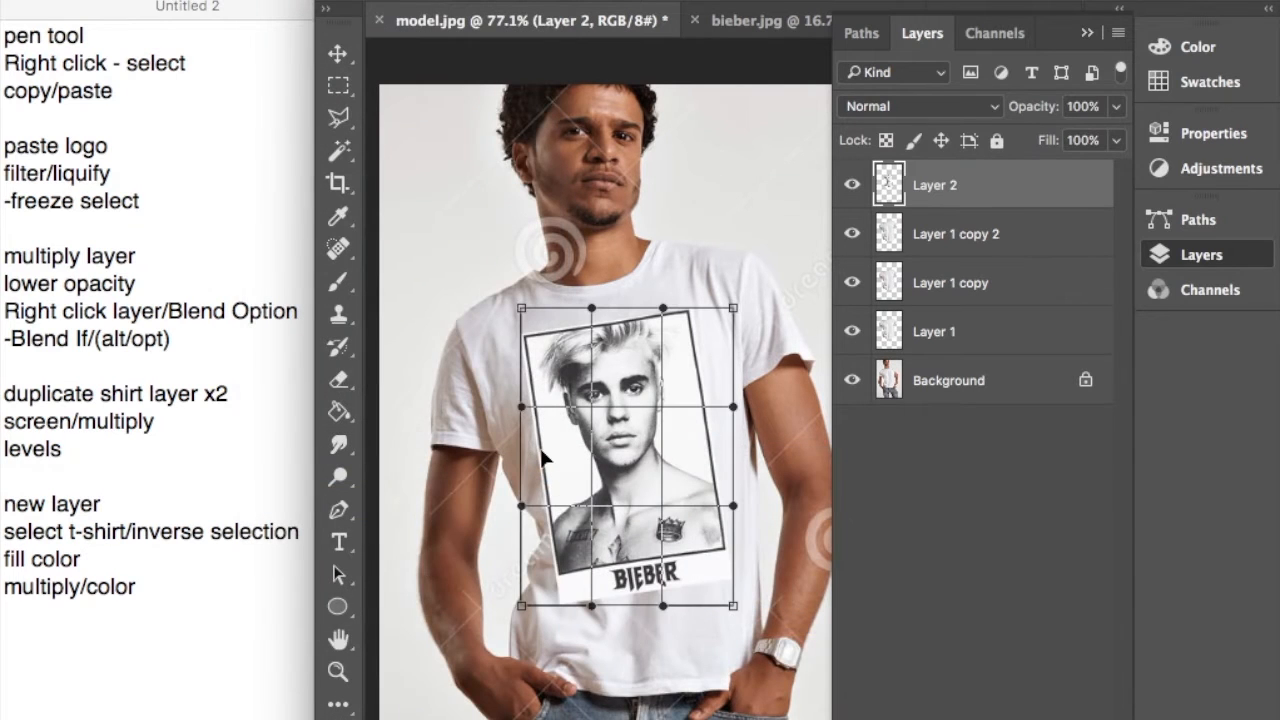
{"action": "left_click_drag", "start_coordinate": [540, 447], "coordinate": [569, 437]}
{"action": "left_click_drag", "start_coordinate": [639, 358], "coordinate": [618, 328]}
{"action": "left_click_drag", "start_coordinate": [628, 410], "coordinate": [625, 390]}
{"action": "left_click_drag", "start_coordinate": [636, 552], "coordinate": [610, 532]}
{"action": "left_click_drag", "start_coordinate": [695, 506], "coordinate": [729, 522]}
{"action": "left_click_drag", "start_coordinate": [677, 450], "coordinate": [731, 389]}
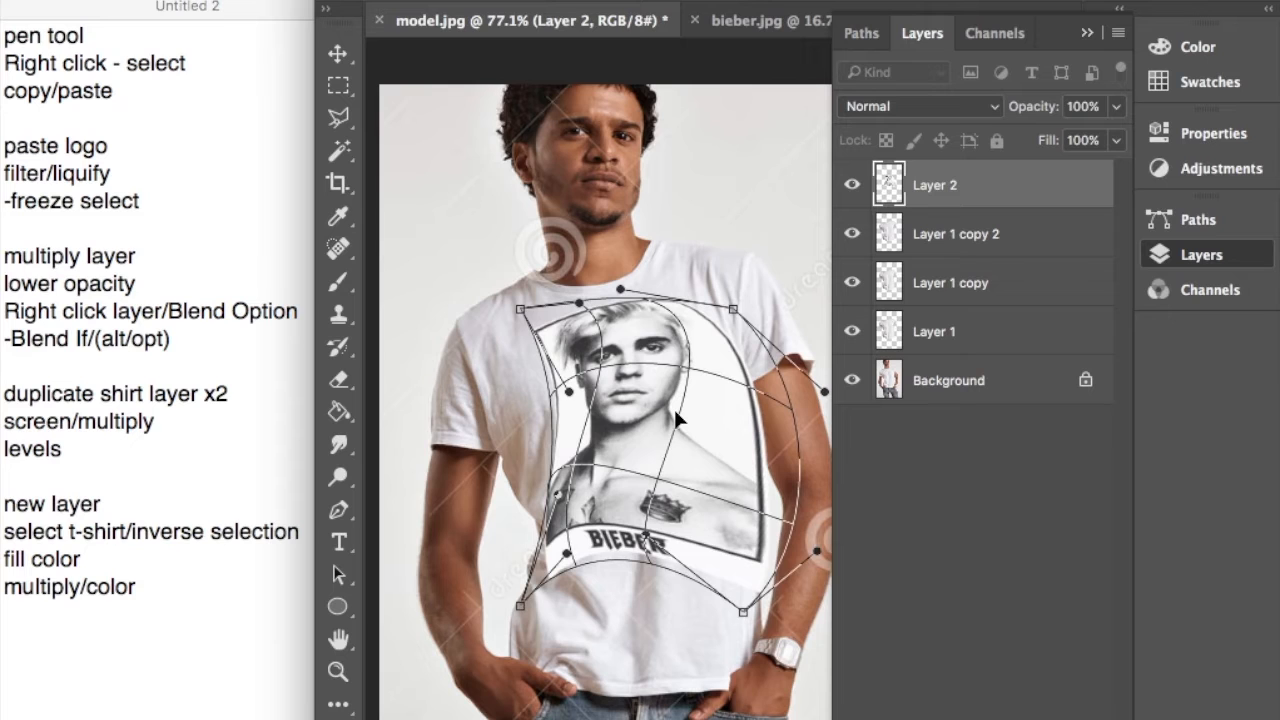
{"action": "key", "text": "Return"}
{"action": "key", "text": "r"}
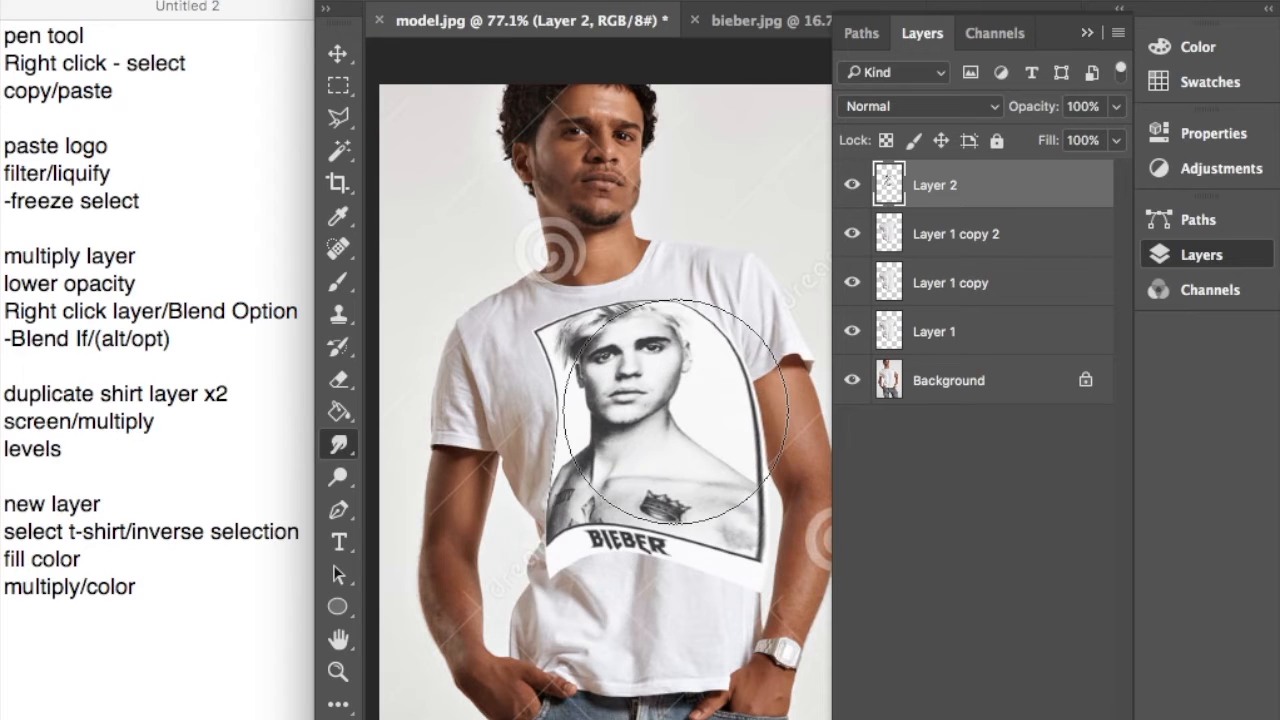
{"action": "key", "text": "ctrl+z"}
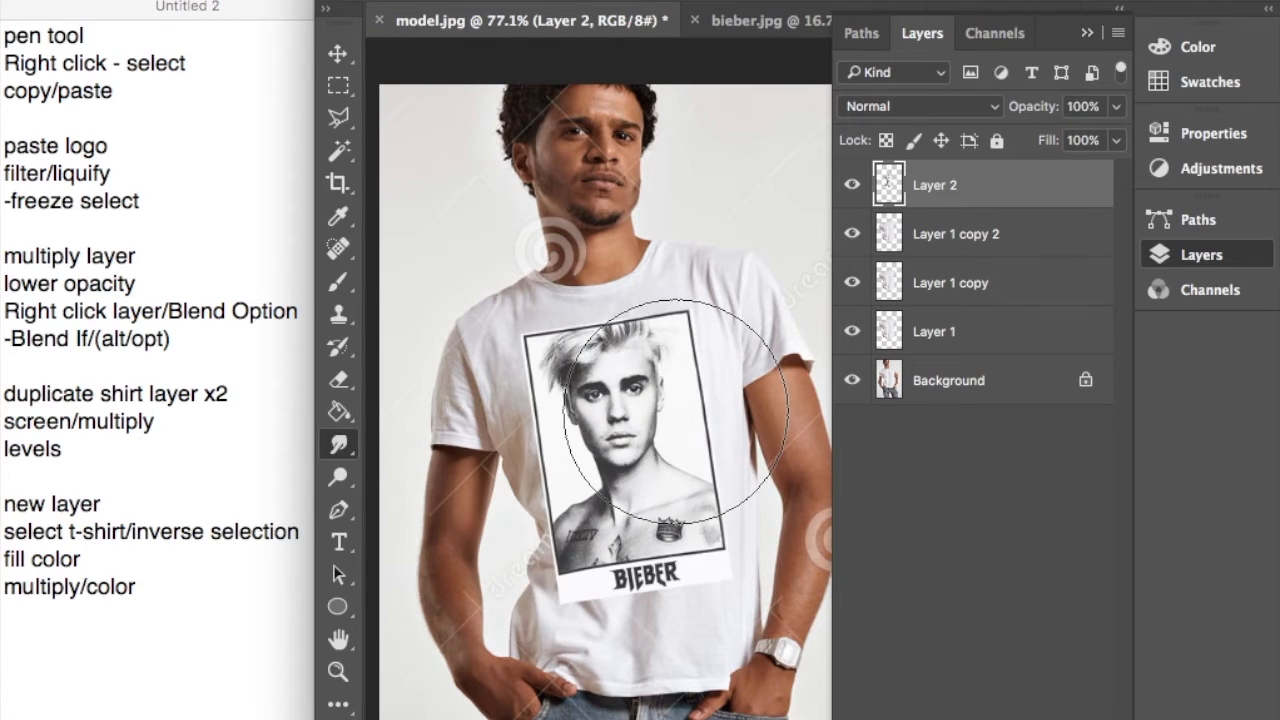
Open the Liquify filter on the artwork layer and switch the backdrop display off and on again.
{"action": "left_click", "coordinate": [337, 86]}
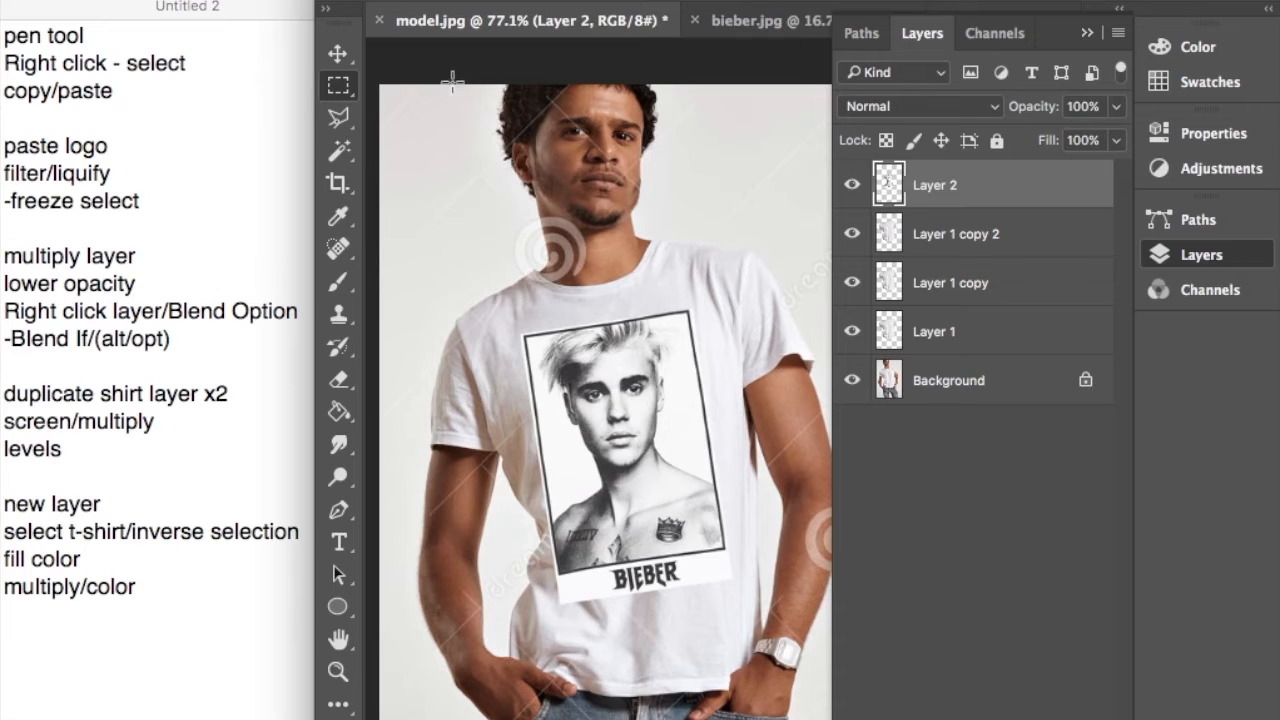
{"action": "left_click", "coordinate": [608, 0]}
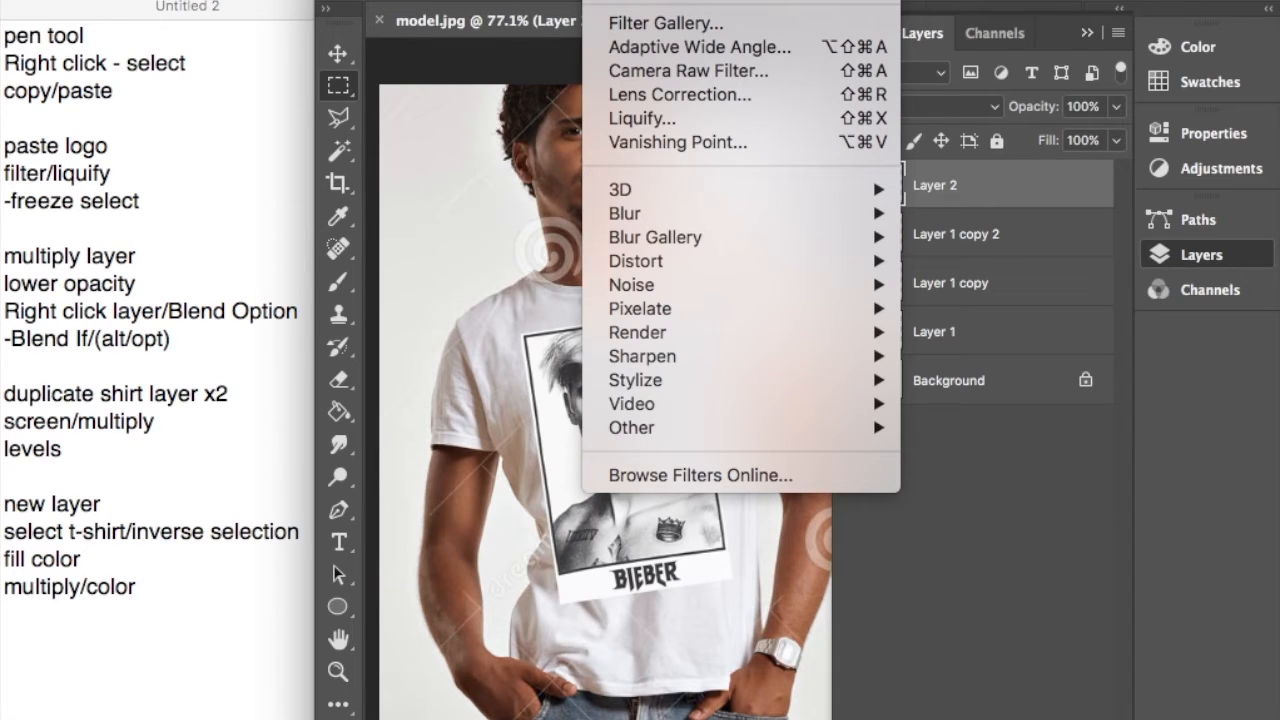
{"action": "left_click", "coordinate": [679, 118]}
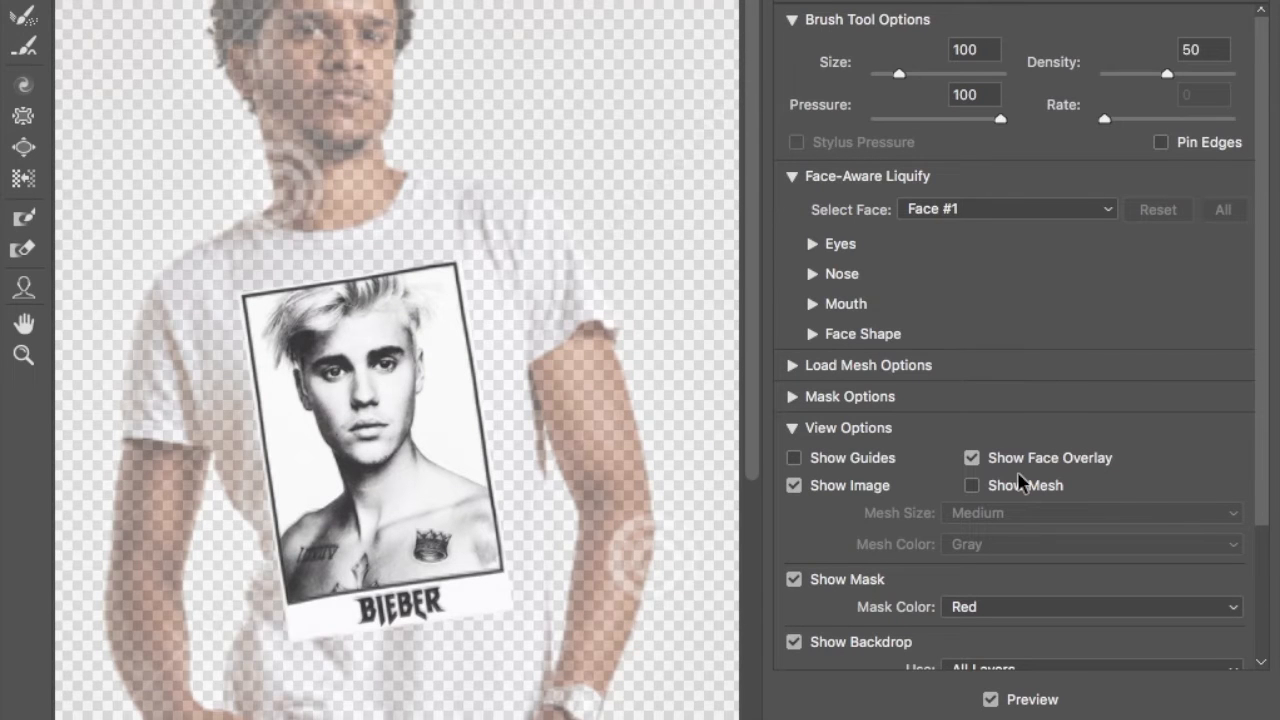
{"action": "left_click", "coordinate": [794, 642]}
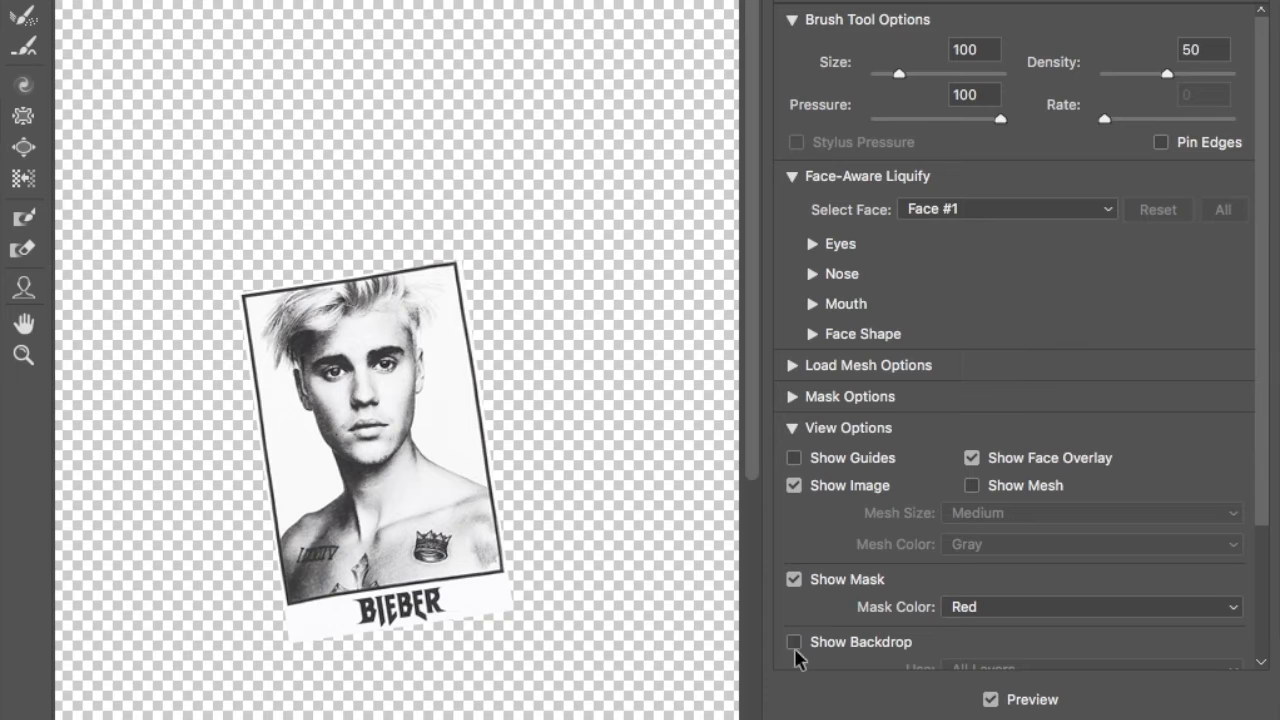
{"action": "scroll", "coordinate": [810, 645], "scroll_direction": "down", "scroll_amount": 3}
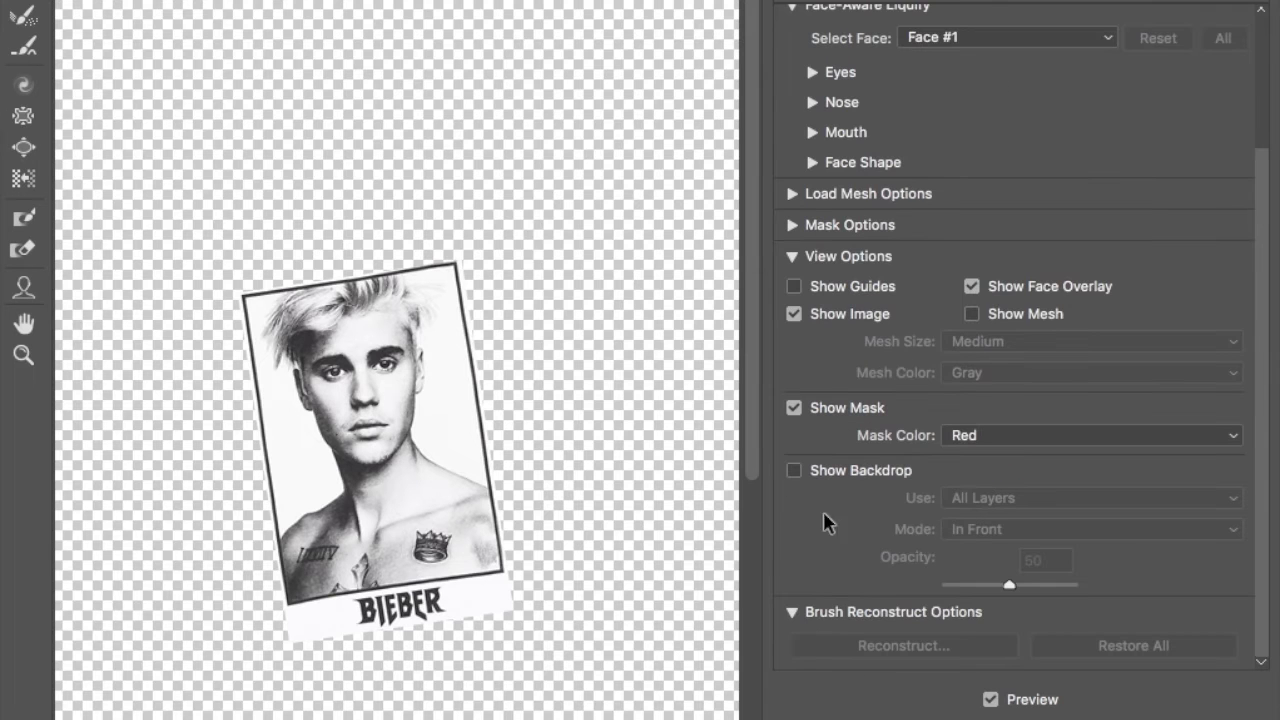
{"action": "left_click", "coordinate": [795, 471]}
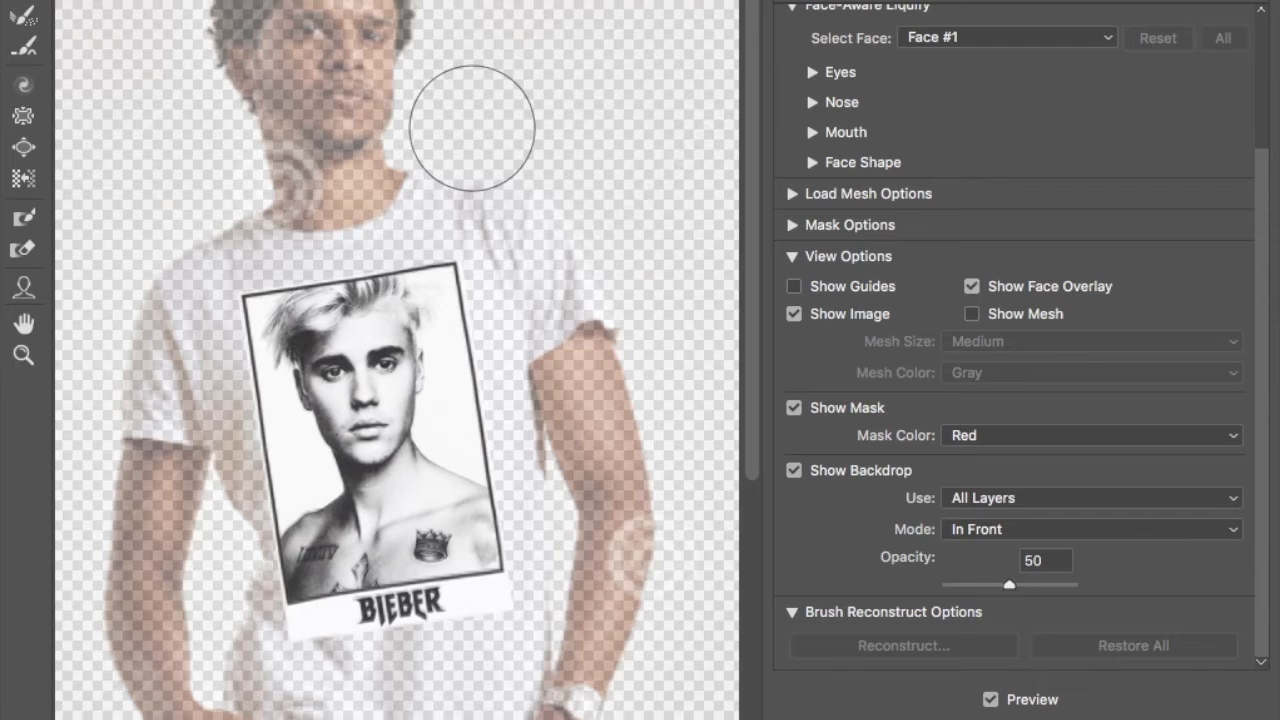
Try smaller and larger Liquify brush sizes, settle on a smaller one, and warp the artwork's upper edge and corners.
{"action": "key", "text": "bracketleft"}
{"action": "key", "text": "bracketleft"}
{"action": "key", "text": "bracketleft"}
{"action": "key", "text": "bracketleft"}
{"action": "key", "text": "bracketleft"}
{"action": "key", "text": "bracketleft"}
{"action": "key", "text": "bracketleft"}
{"action": "key", "text": "bracketleft"}
{"action": "key", "text": "bracketleft"}
{"action": "key", "text": "bracketleft"}
{"action": "key", "text": "bracketleft"}
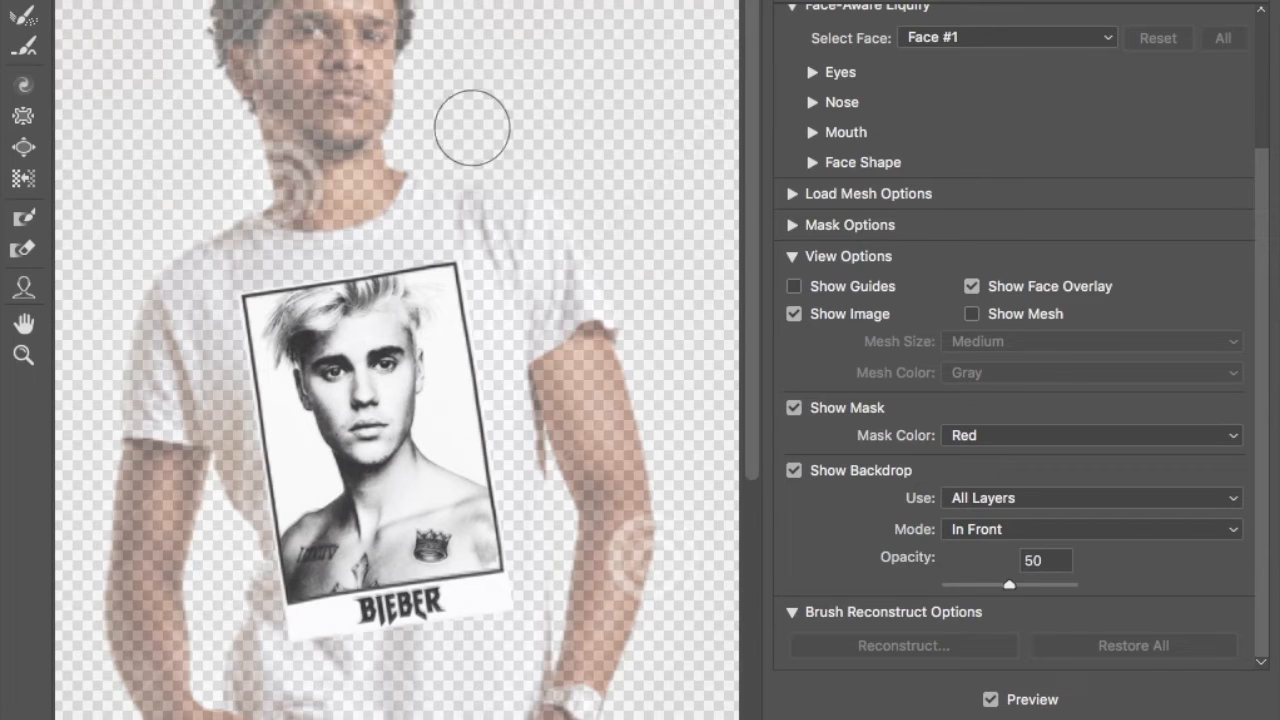
{"action": "key", "text": "bracketright"}
{"action": "key", "text": "bracketright"}
{"action": "key", "text": "bracketright"}
{"action": "key", "text": "bracketright"}
{"action": "key", "text": "bracketright"}
{"action": "key", "text": "bracketright"}
{"action": "key", "text": "bracketright"}
{"action": "key", "text": "bracketright"}
{"action": "key", "text": "bracketright"}
{"action": "key", "text": "bracketright"}
{"action": "key", "text": "bracketright"}
{"action": "key", "text": "bracketright"}
{"action": "key", "text": "bracketright"}
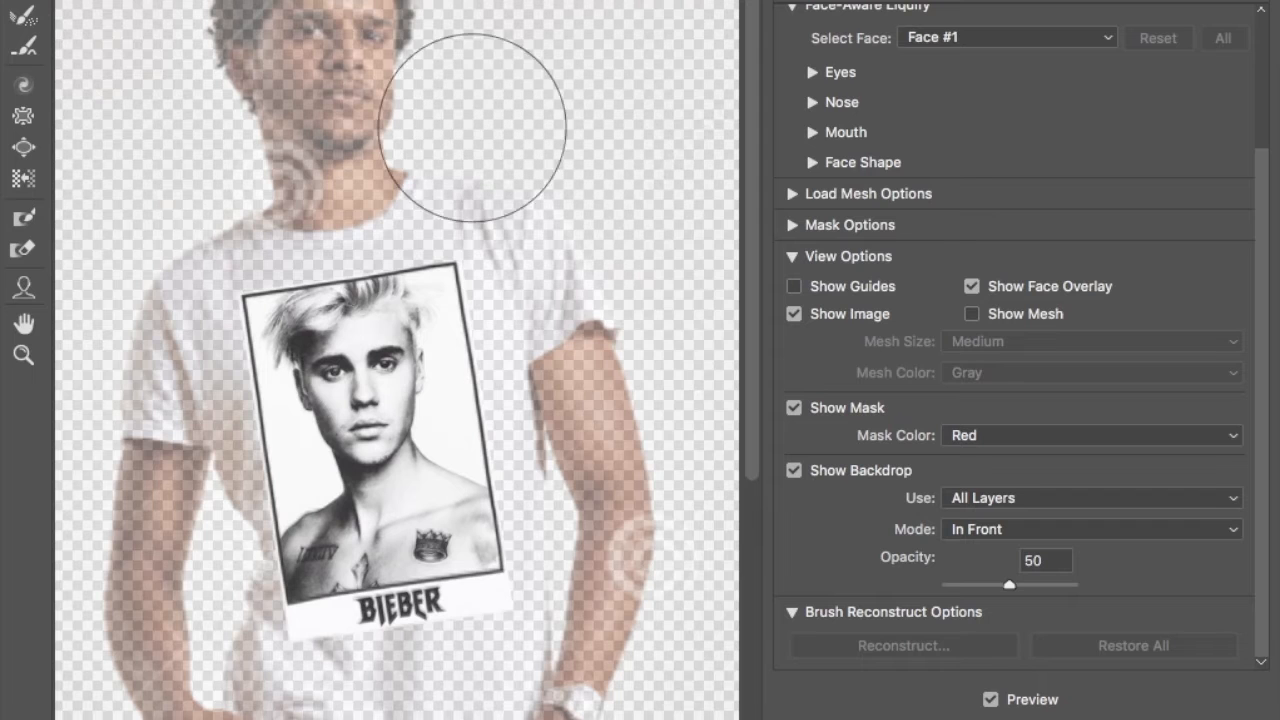
{"action": "key", "text": "bracketleft"}
{"action": "key", "text": "bracketleft"}
{"action": "key", "text": "bracketleft"}
{"action": "key", "text": "bracketleft"}
{"action": "key", "text": "bracketleft"}
{"action": "key", "text": "bracketleft"}
{"action": "key", "text": "bracketleft"}
{"action": "key", "text": "bracketleft"}
{"action": "key", "text": "bracketleft"}
{"action": "key", "text": "bracketright"}
{"action": "key", "text": "bracketright"}
{"action": "key", "text": "bracketright"}
{"action": "key", "text": "bracketright"}
{"action": "key", "text": "bracketright"}
{"action": "key", "text": "bracketleft"}
{"action": "key", "text": "bracketleft"}
{"action": "key", "text": "bracketleft"}
{"action": "key", "text": "bracketleft"}
{"action": "key", "text": "bracketleft"}
{"action": "key", "text": "bracketleft"}
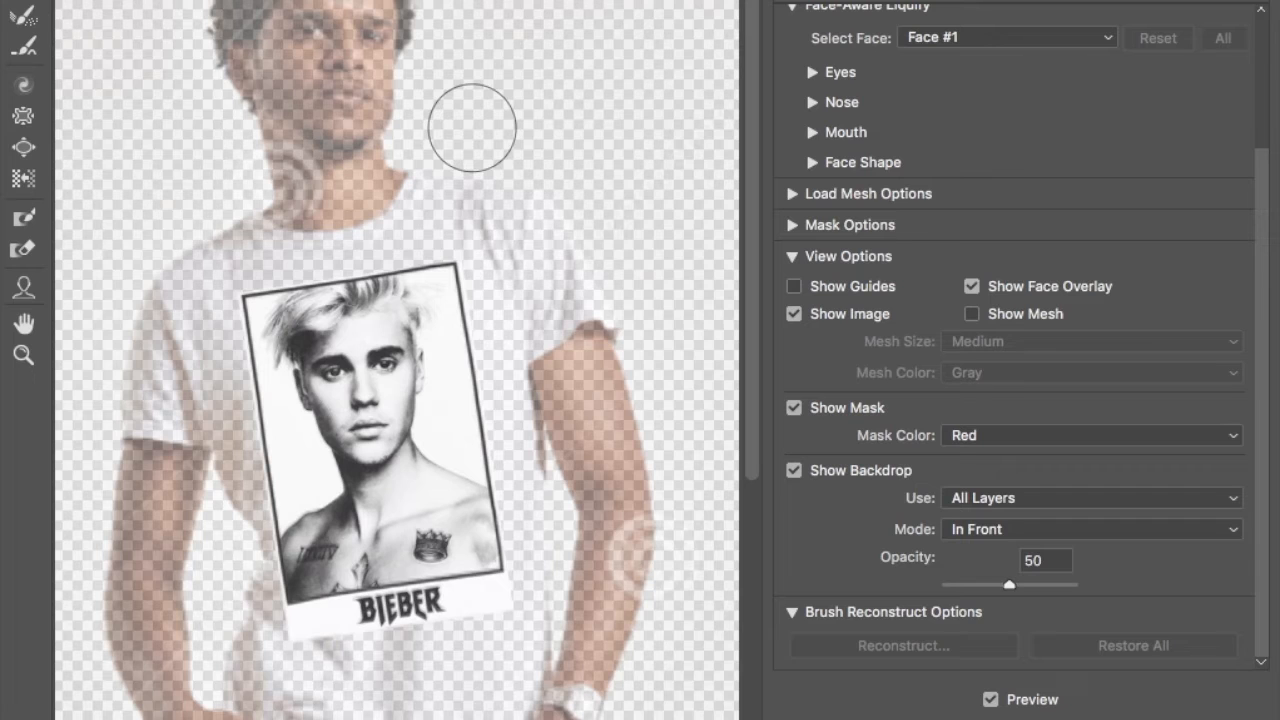
{"action": "mouse_move", "coordinate": [461, 272]}
{"action": "left_mouse_down"}
{"action": "mouse_move", "coordinate": [463, 240]}
{"action": "mouse_move", "coordinate": [372, 272]}
{"action": "left_mouse_up"}
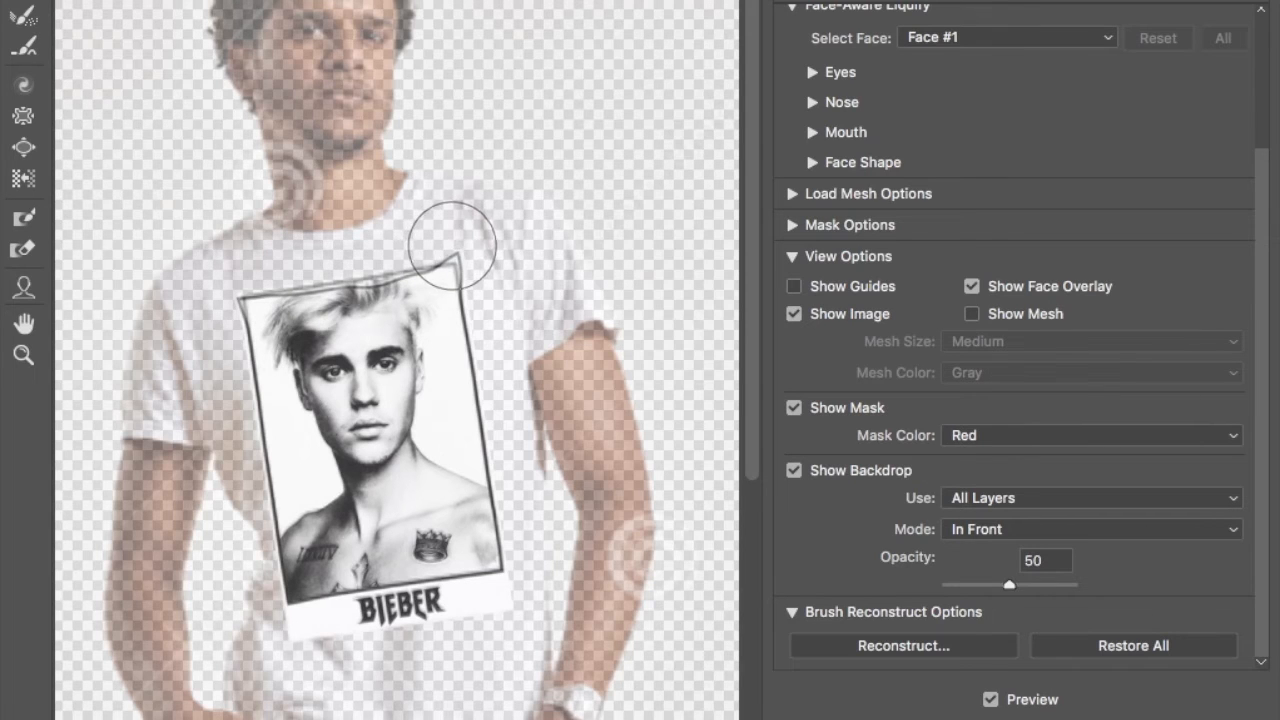
Enlarge the Liquify brush and push the artwork's side and bottom edges into gentle curves following the shirt's folds.
{"action": "key", "text": "]"}
{"action": "key", "text": "]"}
{"action": "key", "text": "]"}
{"action": "key", "text": "]"}
{"action": "key", "text": "]"}
{"action": "key", "text": "]"}
{"action": "key", "text": "]"}
{"action": "left_click_drag", "start_coordinate": [200, 440], "coordinate": [214, 435]}
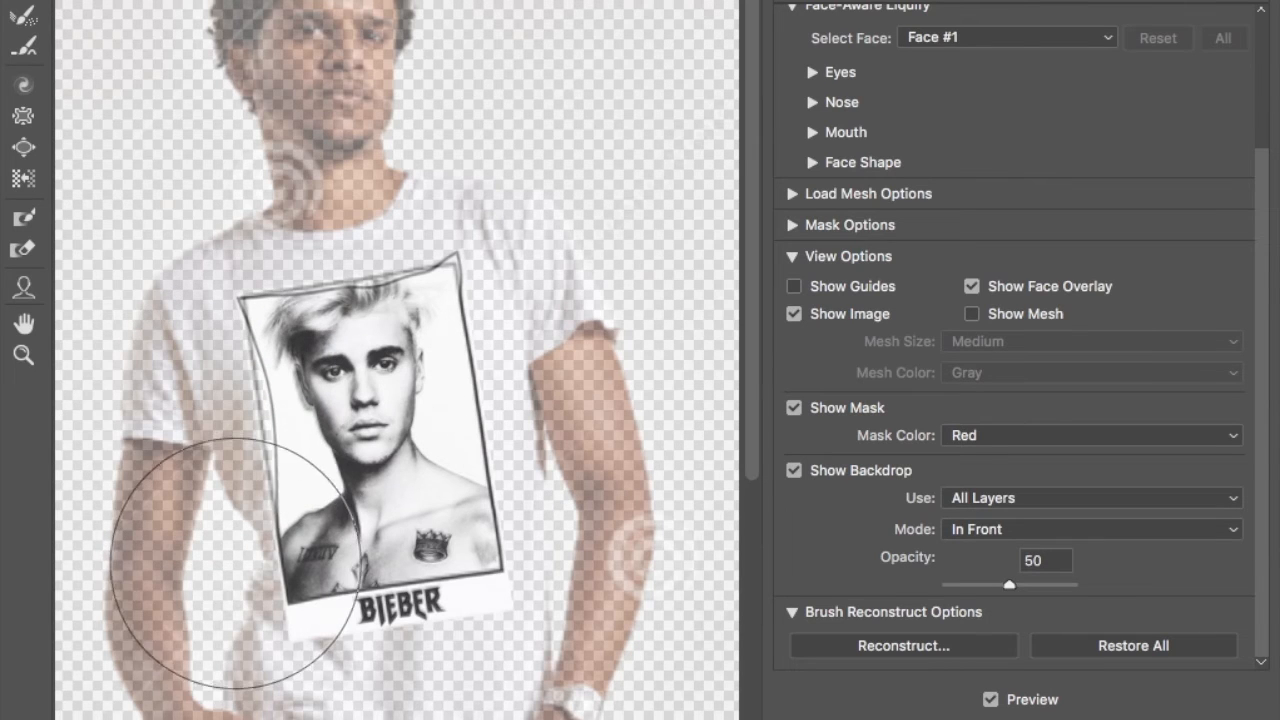
{"action": "left_click_drag", "start_coordinate": [277, 594], "coordinate": [290, 635]}
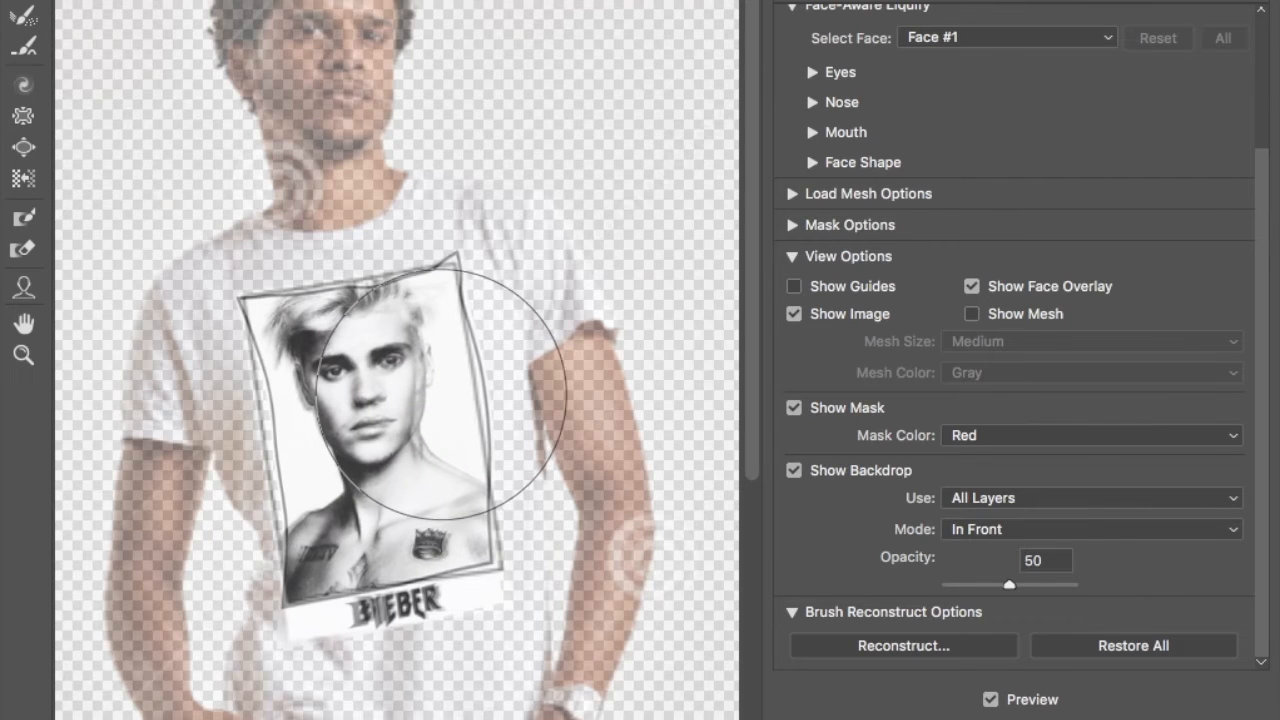
{"action": "left_click_drag", "start_coordinate": [441, 345], "coordinate": [445, 336]}
Shrink the Liquify brush and paint a freeze mask over the artwork's lower-left corner.
{"action": "key", "text": "bracketleft"}
{"action": "key", "text": "bracketleft"}
{"action": "key", "text": "bracketleft"}
{"action": "key", "text": "bracketleft"}
{"action": "key", "text": "bracketleft"}
{"action": "key", "text": "bracketleft"}
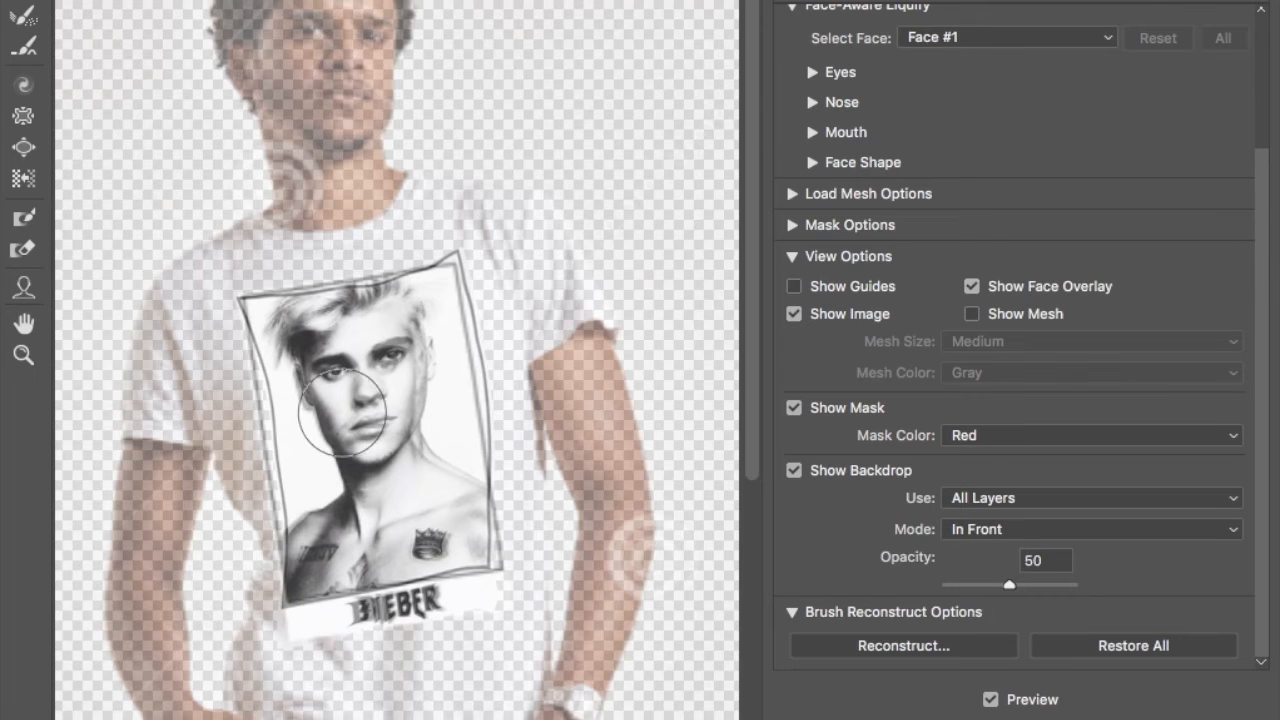
{"action": "scroll", "coordinate": [341, 411], "scroll_direction": "up", "scroll_amount": 2}
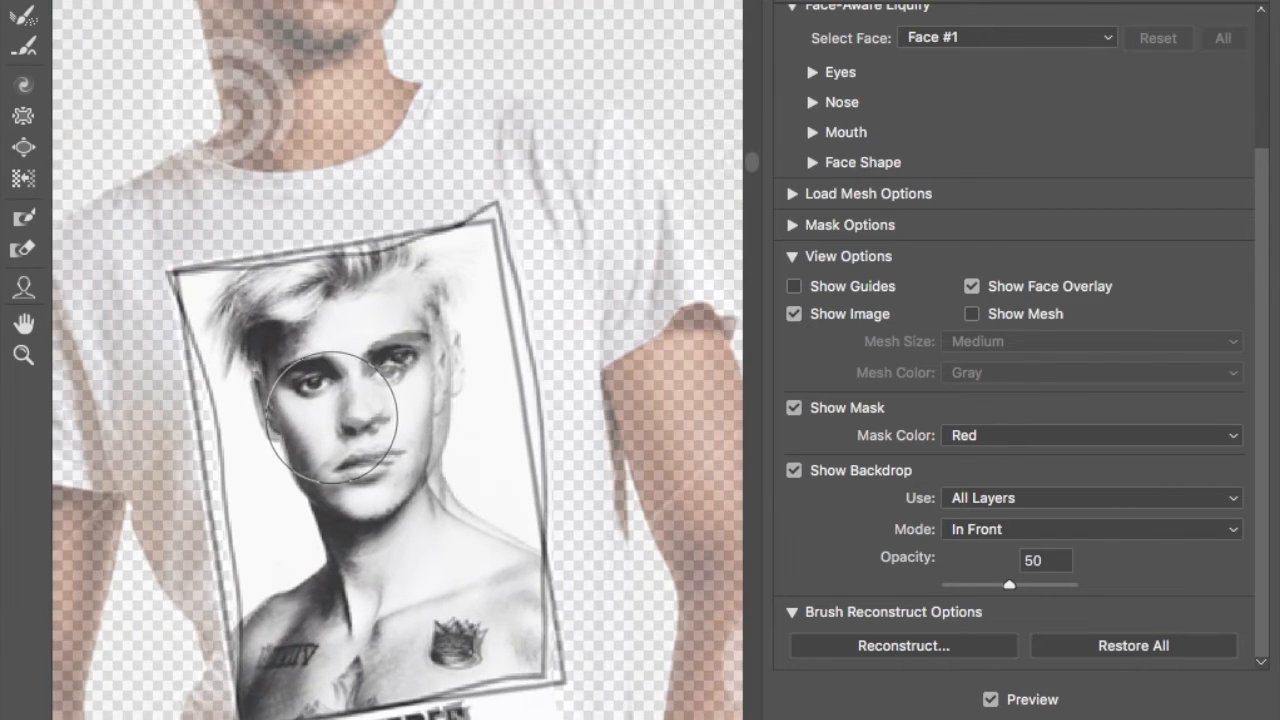
{"action": "scroll", "coordinate": [335, 415], "scroll_direction": "down", "scroll_amount": 5}
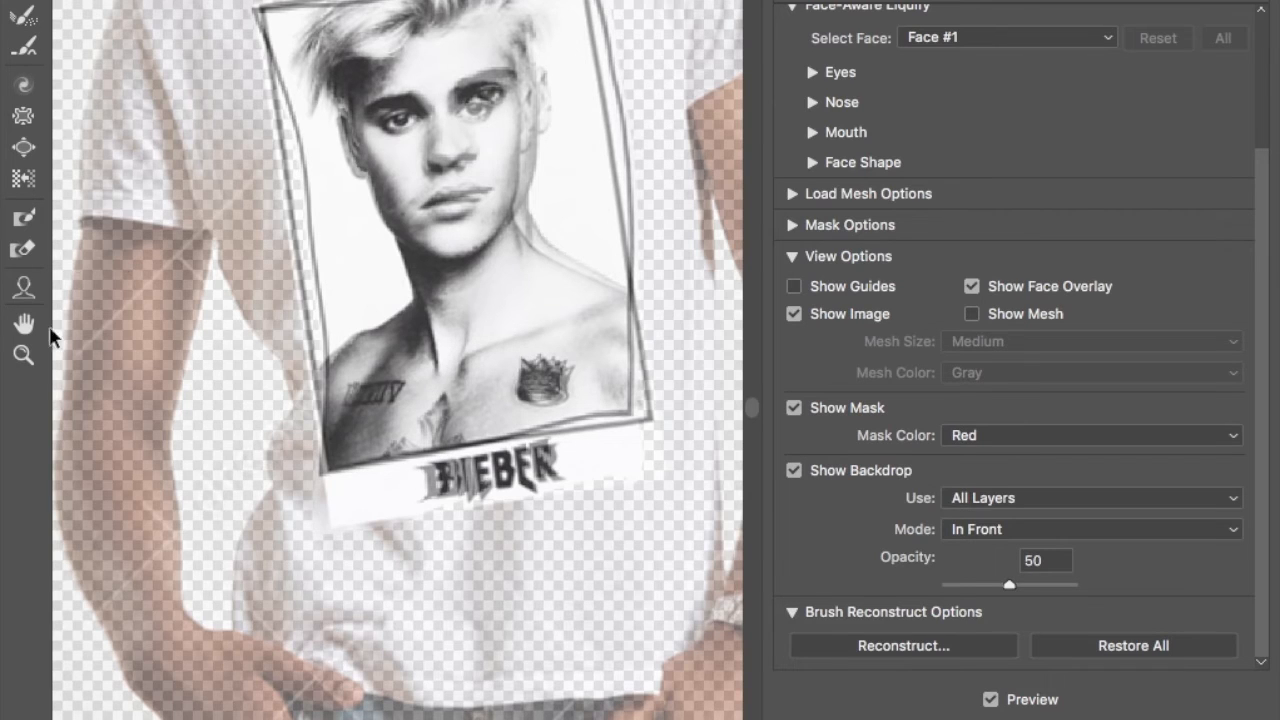
{"action": "left_click", "coordinate": [30, 217]}
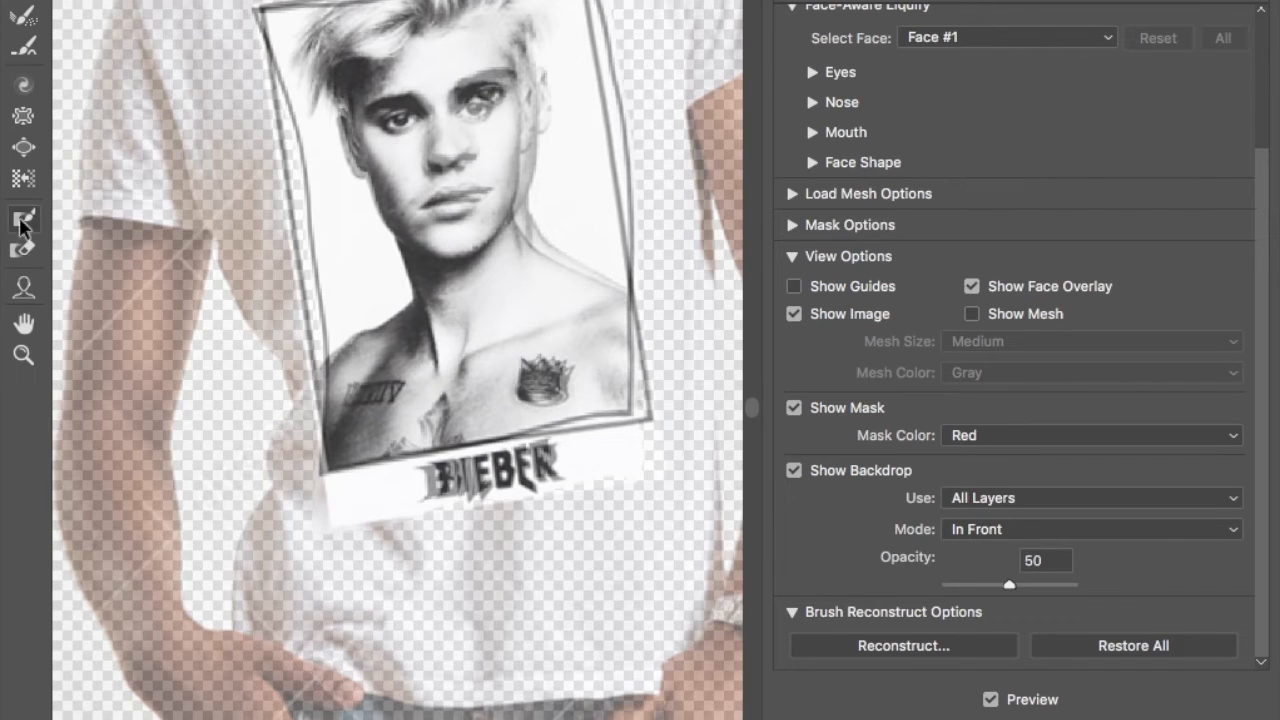
{"action": "left_click", "coordinate": [25, 251]}
{"action": "left_click", "coordinate": [27, 228]}
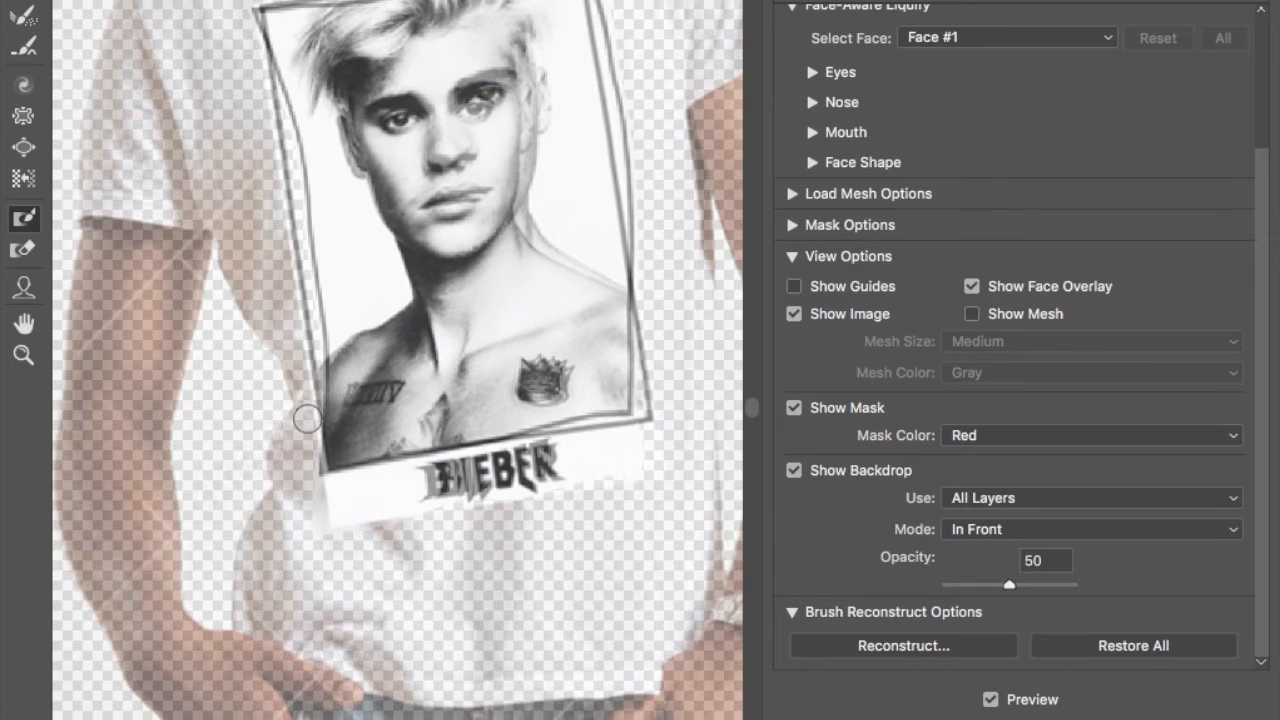
{"action": "mouse_move", "coordinate": [303, 416]}
{"action": "left_mouse_down"}
{"action": "mouse_move", "coordinate": [371, 343]}
{"action": "mouse_move", "coordinate": [285, 440]}
{"action": "mouse_move", "coordinate": [348, 392]}
{"action": "mouse_move", "coordinate": [374, 349]}
{"action": "mouse_move", "coordinate": [297, 463]}
{"action": "mouse_move", "coordinate": [386, 349]}
{"action": "mouse_move", "coordinate": [296, 475]}
{"action": "mouse_move", "coordinate": [382, 366]}
{"action": "mouse_move", "coordinate": [302, 494]}
{"action": "mouse_move", "coordinate": [293, 436]}
{"action": "mouse_move", "coordinate": [273, 465]}
{"action": "mouse_move", "coordinate": [288, 473]}
{"action": "mouse_move", "coordinate": [287, 433]}
{"action": "left_mouse_up"}
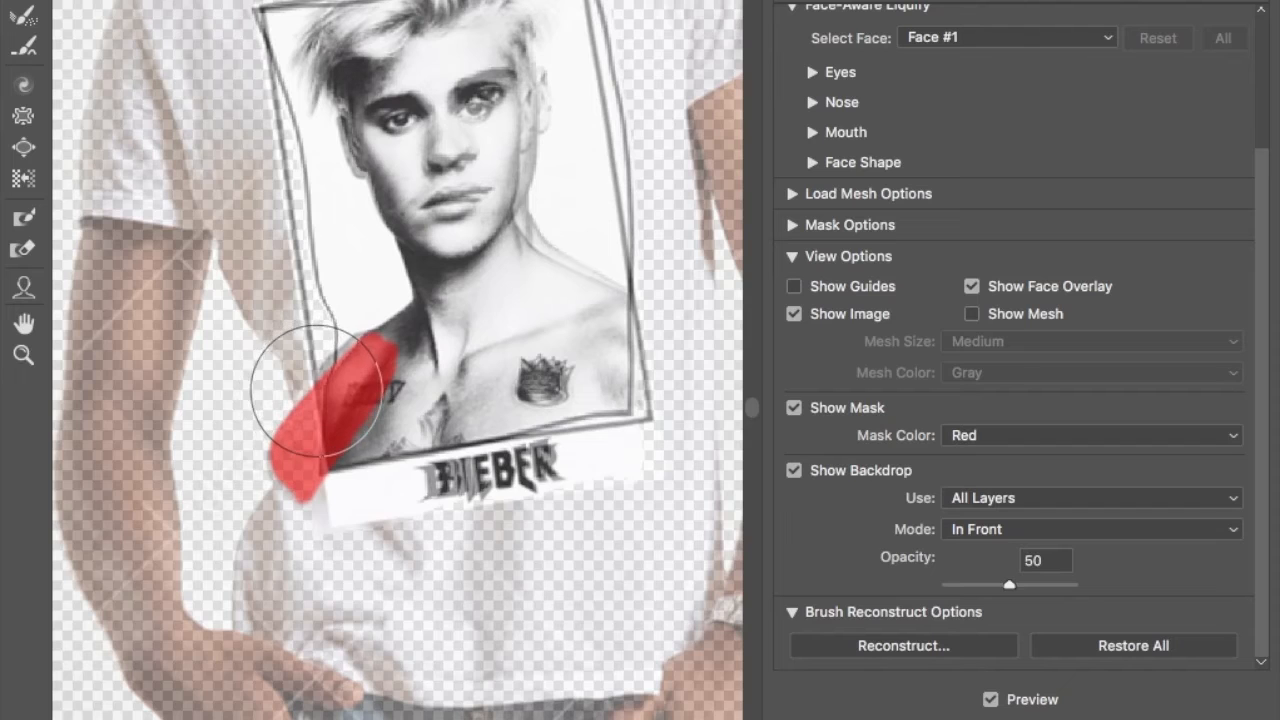
Warp the artwork's left edge above the frozen corner and erase the freeze mask with the Thaw Mask tool.
{"action": "left_click_drag", "start_coordinate": [306, 297], "coordinate": [285, 303]}
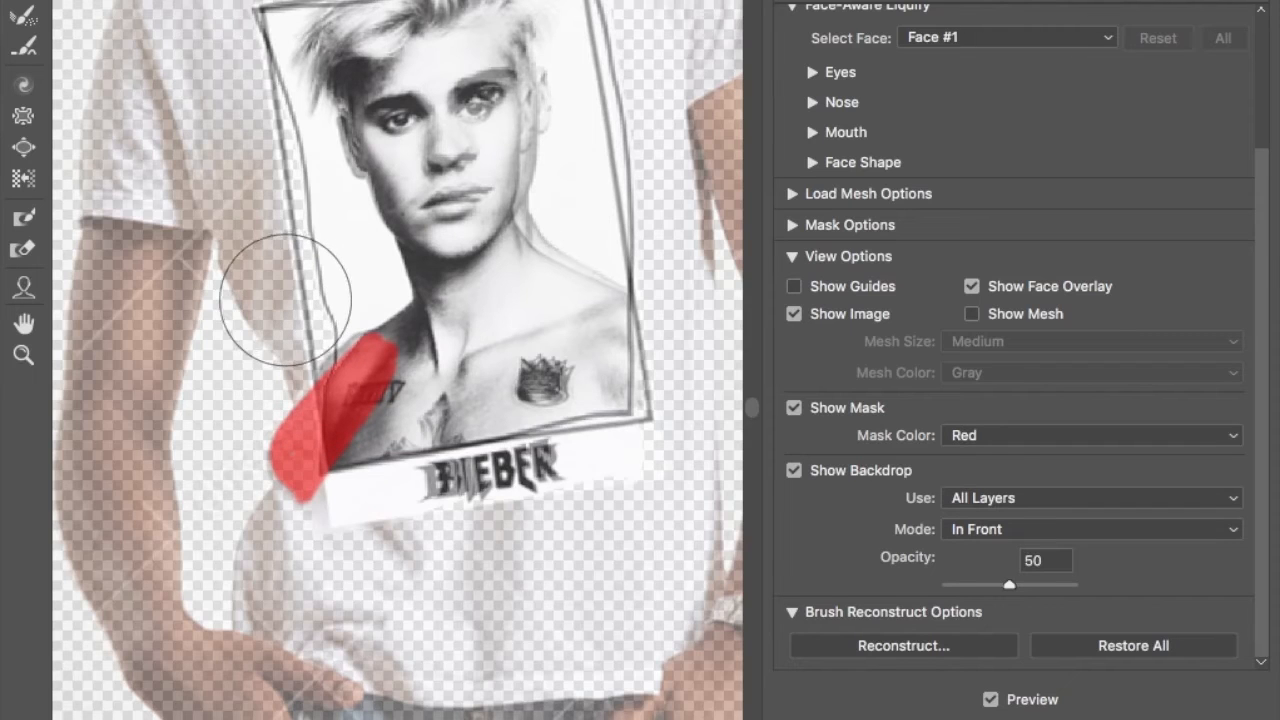
{"action": "left_click_drag", "start_coordinate": [293, 192], "coordinate": [277, 196]}
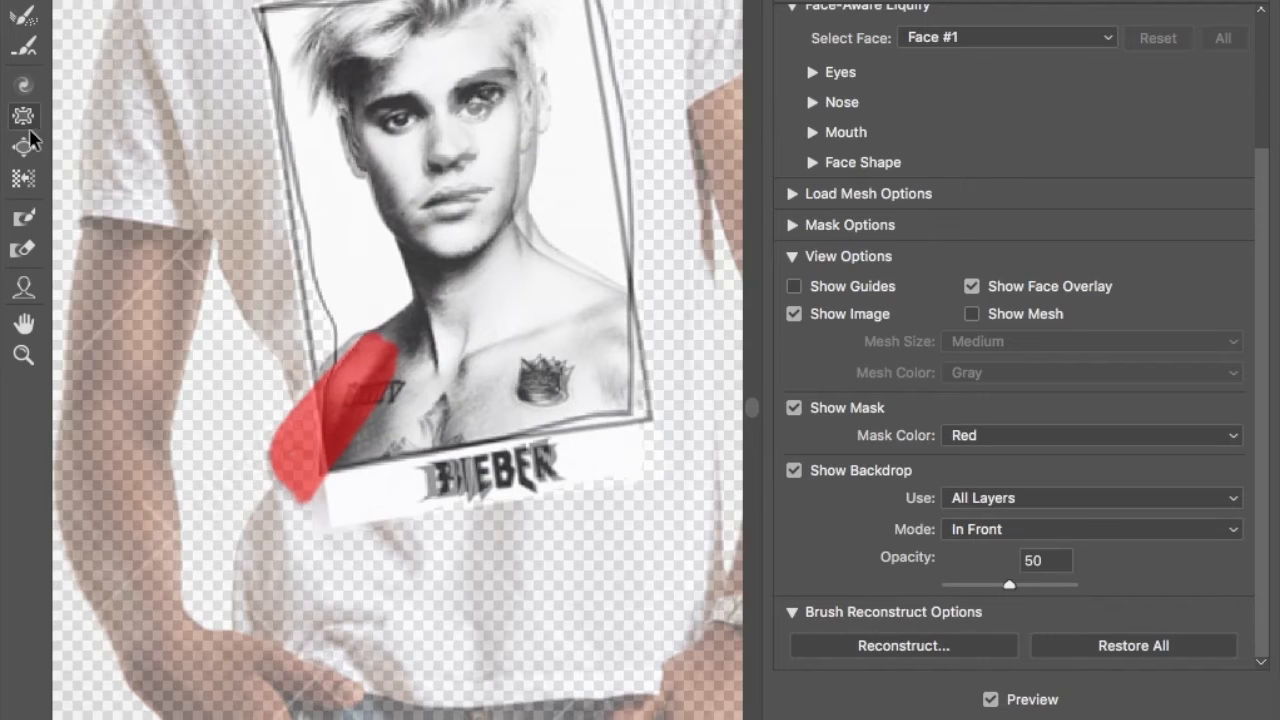
{"action": "left_click", "coordinate": [23, 249]}
{"action": "left_click_drag", "start_coordinate": [366, 397], "coordinate": [271, 486]}
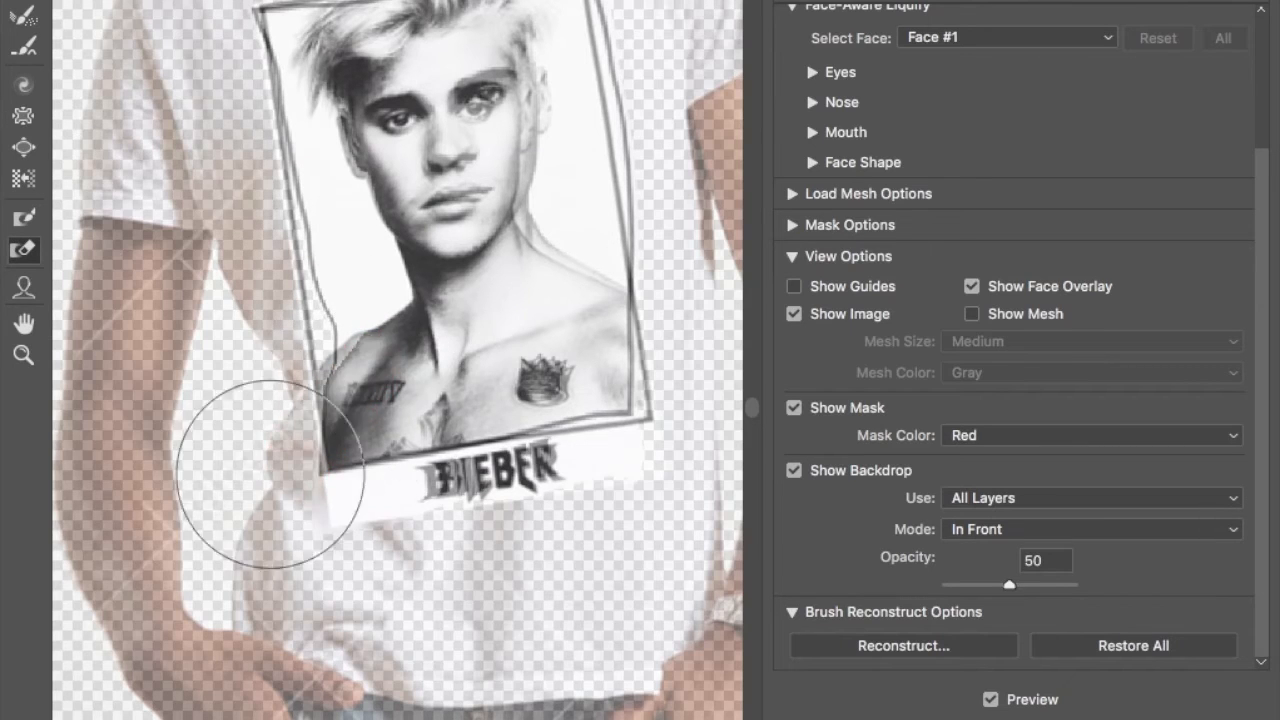
Freeze a vertical strip through the BIEBER lettering, warp the lettering's left part toward it, thaw the mask and return to the Forward Warp tool.
{"action": "left_click", "coordinate": [23, 217]}
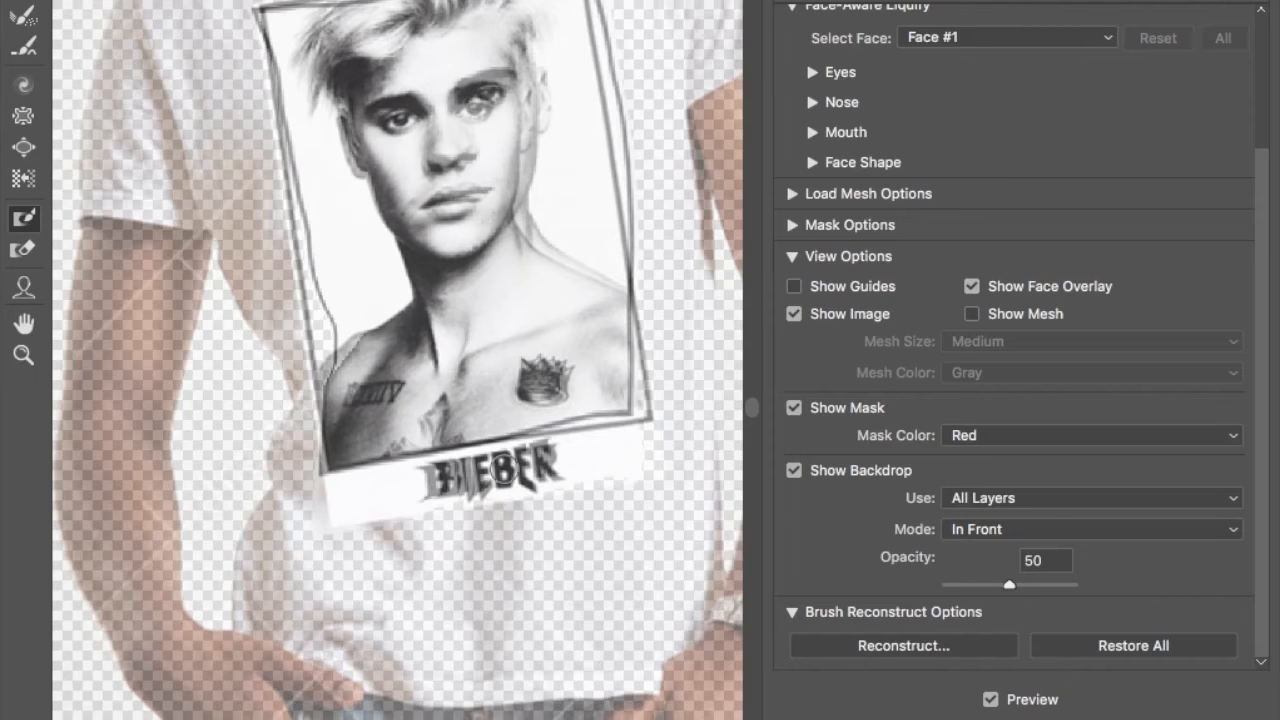
{"action": "mouse_move", "coordinate": [486, 523]}
{"action": "left_mouse_down"}
{"action": "mouse_move", "coordinate": [501, 368]}
{"action": "mouse_move", "coordinate": [474, 556]}
{"action": "mouse_move", "coordinate": [487, 420]}
{"action": "mouse_move", "coordinate": [519, 315]}
{"action": "mouse_move", "coordinate": [486, 471]}
{"action": "mouse_move", "coordinate": [480, 594]}
{"action": "mouse_move", "coordinate": [492, 415]}
{"action": "left_mouse_up"}
{"action": "key", "text": "w"}
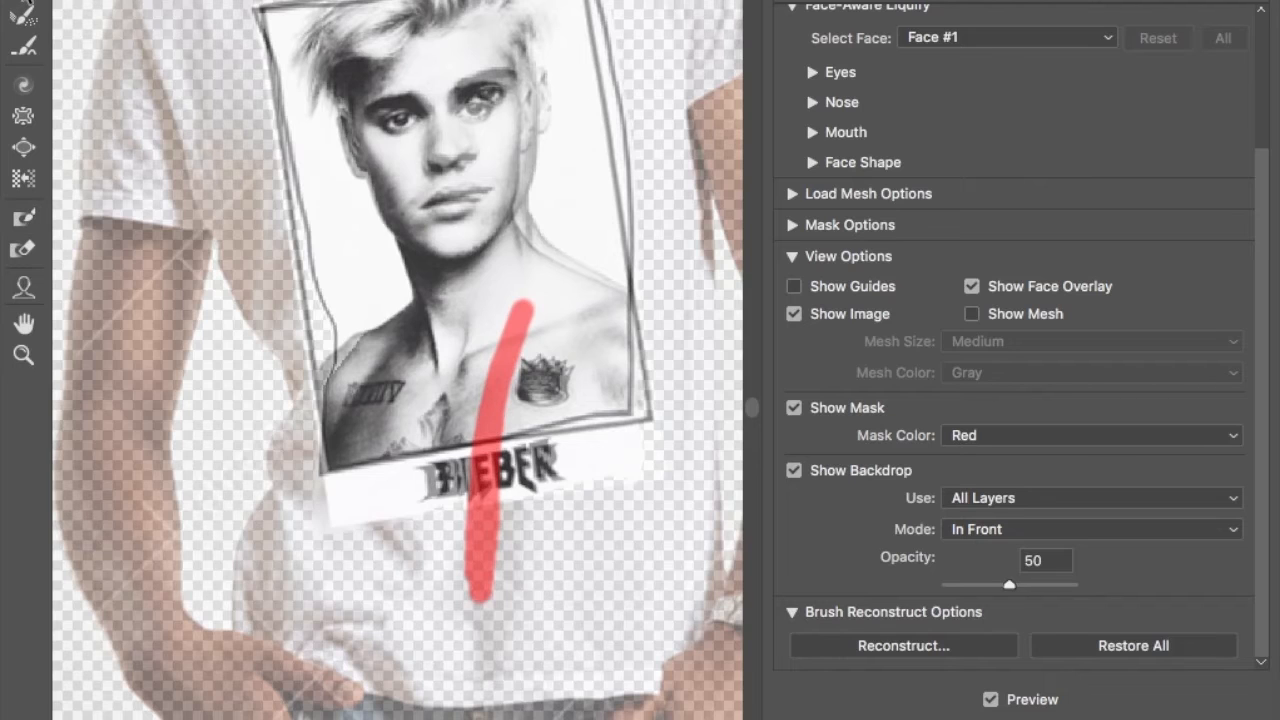
{"action": "mouse_move", "coordinate": [420, 494]}
{"action": "left_mouse_down"}
{"action": "mouse_move", "coordinate": [448, 460]}
{"action": "mouse_move", "coordinate": [454, 484]}
{"action": "mouse_move", "coordinate": [466, 424]}
{"action": "mouse_move", "coordinate": [482, 418]}
{"action": "left_mouse_up"}
{"action": "left_click", "coordinate": [24, 249]}
{"action": "left_click_drag", "start_coordinate": [550, 420], "coordinate": [503, 535]}
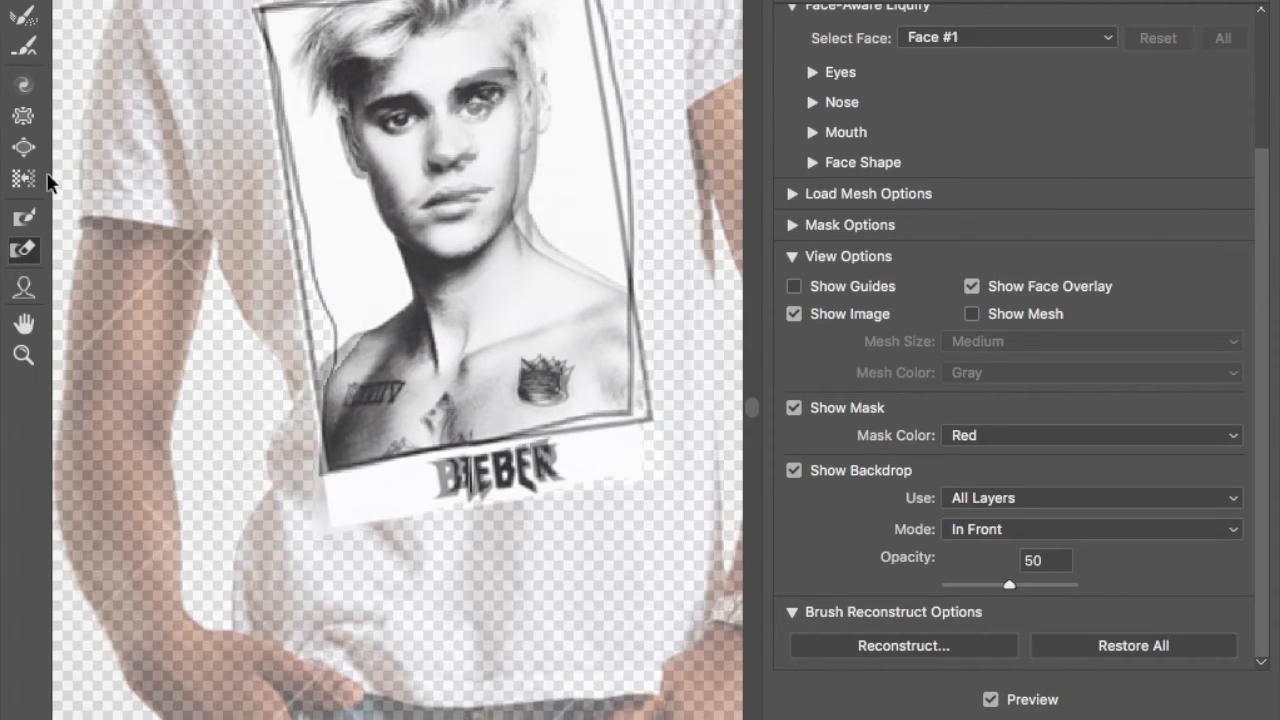
{"action": "left_click", "coordinate": [24, 1]}
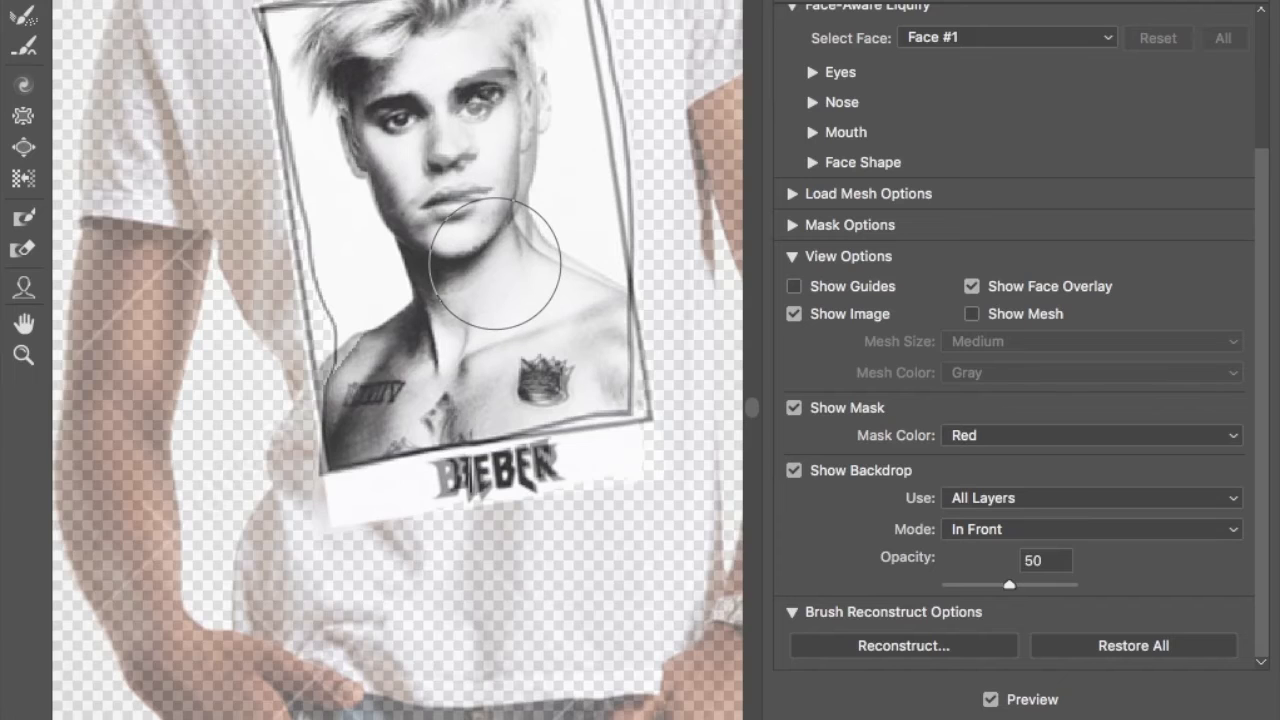
{"action": "key", "text": "super+minus"}
{"action": "key", "text": "super+minus"}
{"action": "key", "text": "super+minus"}
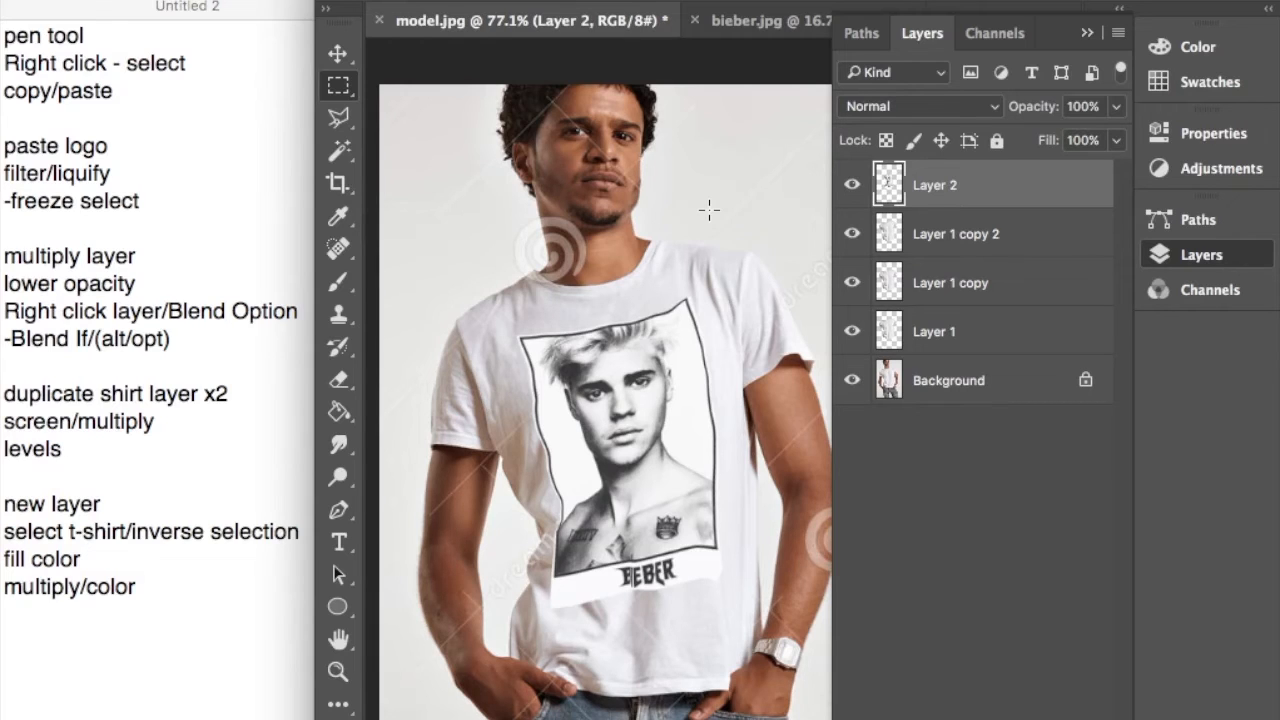
Move Layer 1 copy 2 and Layer 1 copy above the artwork on Layer 2, keeping Layer 1 copy 2 topmost.
{"action": "left_click", "coordinate": [1028, 246]}
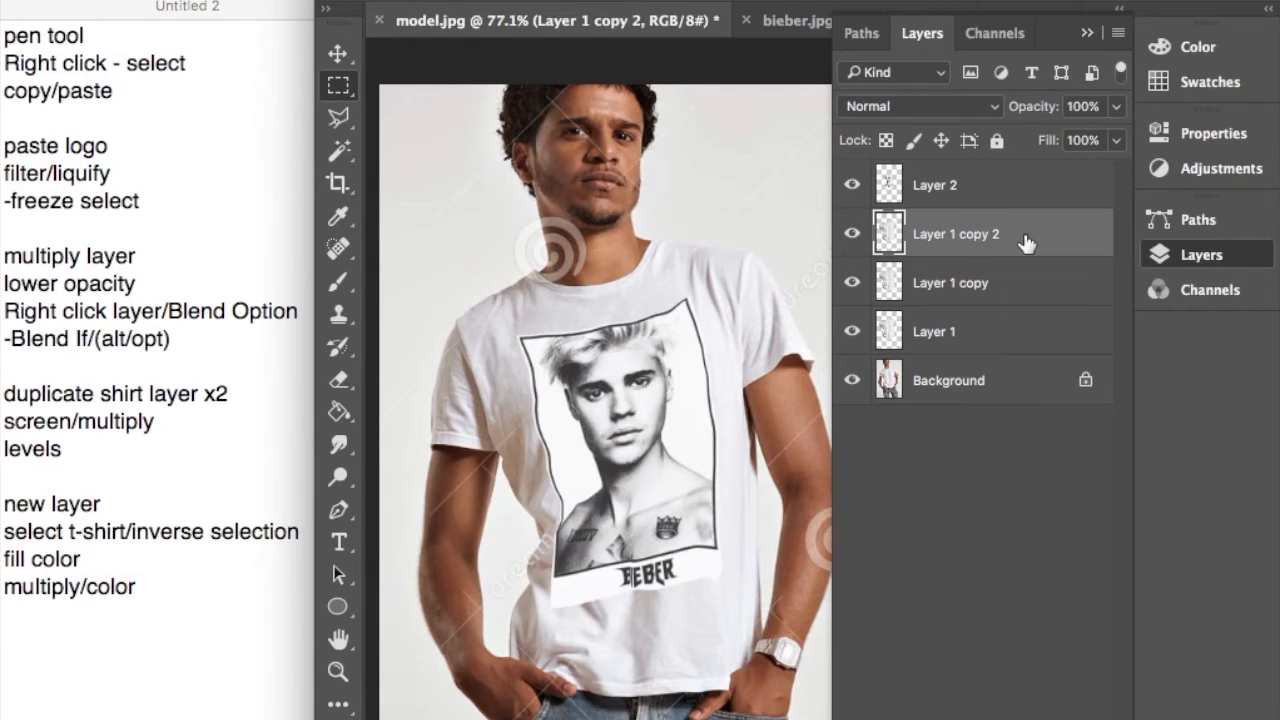
{"action": "left_click_drag", "start_coordinate": [1015, 238], "coordinate": [1018, 182]}
{"action": "left_click_drag", "start_coordinate": [1016, 286], "coordinate": [1028, 242]}
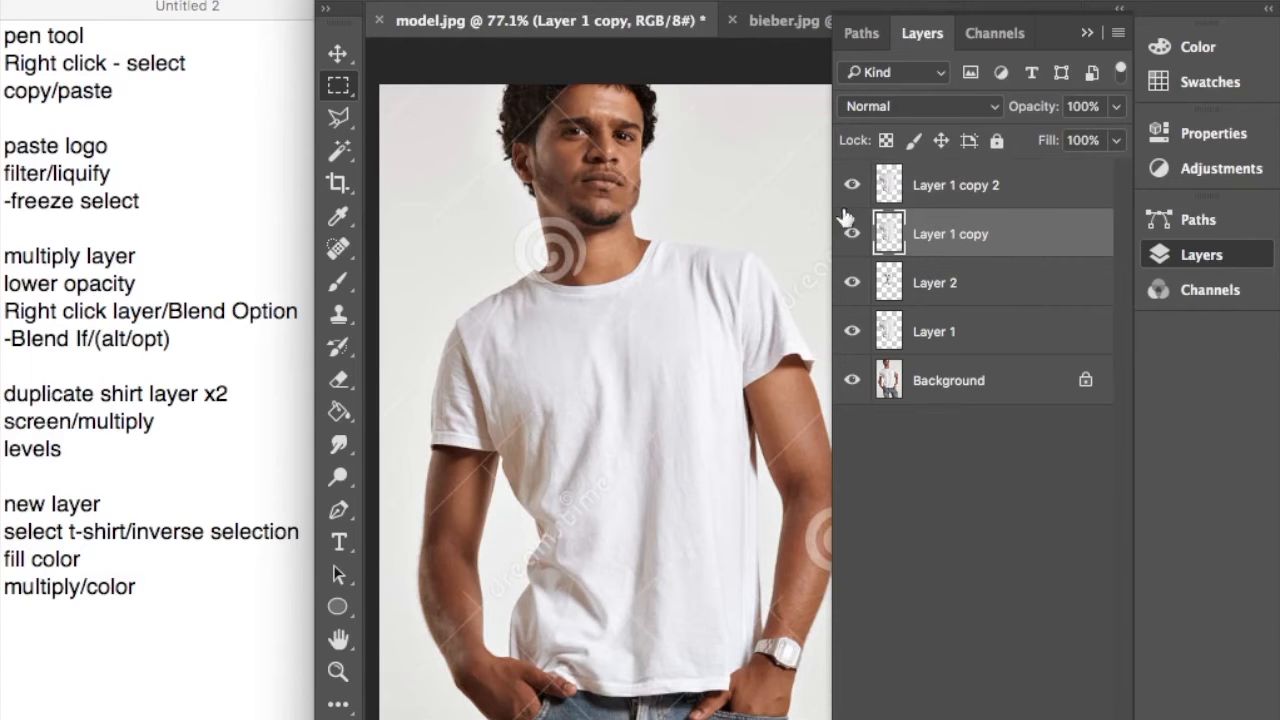
Hide the shirt copies and the artwork layer and show them again to compare the stacked layers.
{"action": "left_click", "coordinate": [852, 188]}
{"action": "left_click", "coordinate": [852, 233]}
{"action": "left_click", "coordinate": [852, 282]}
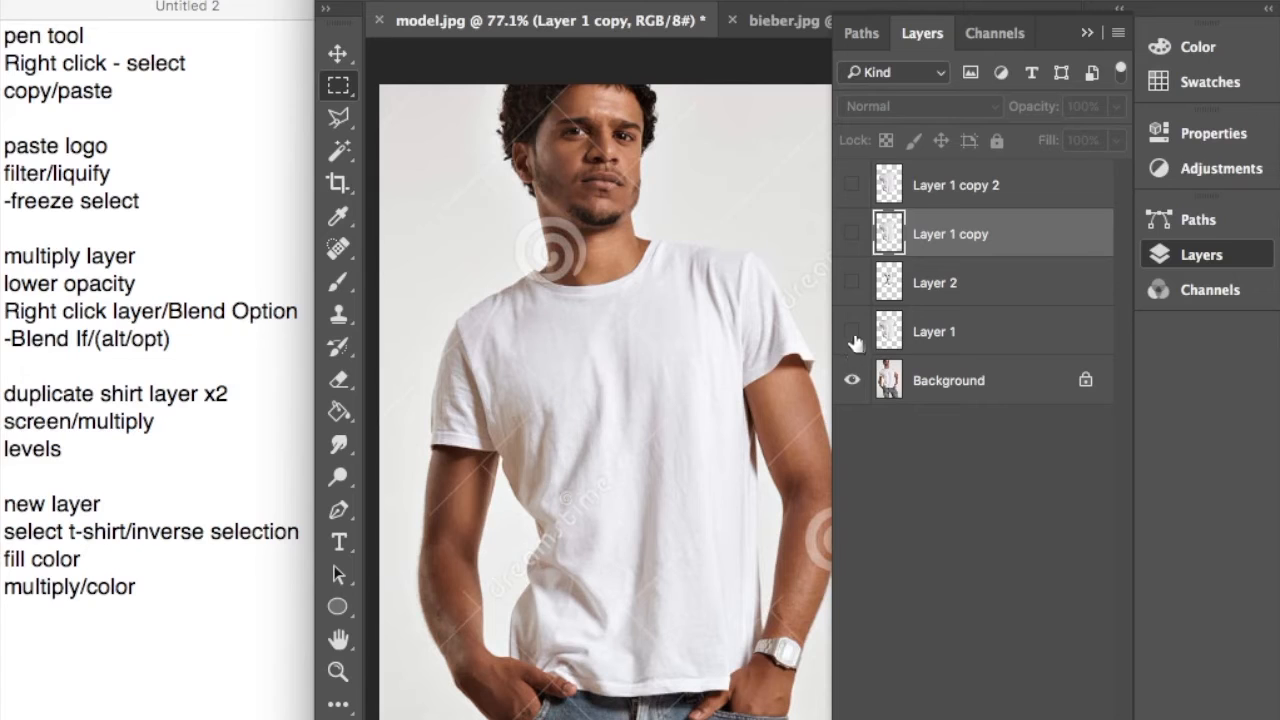
{"action": "left_click", "coordinate": [852, 282]}
{"action": "left_click", "coordinate": [852, 185]}
{"action": "left_click", "coordinate": [852, 233]}
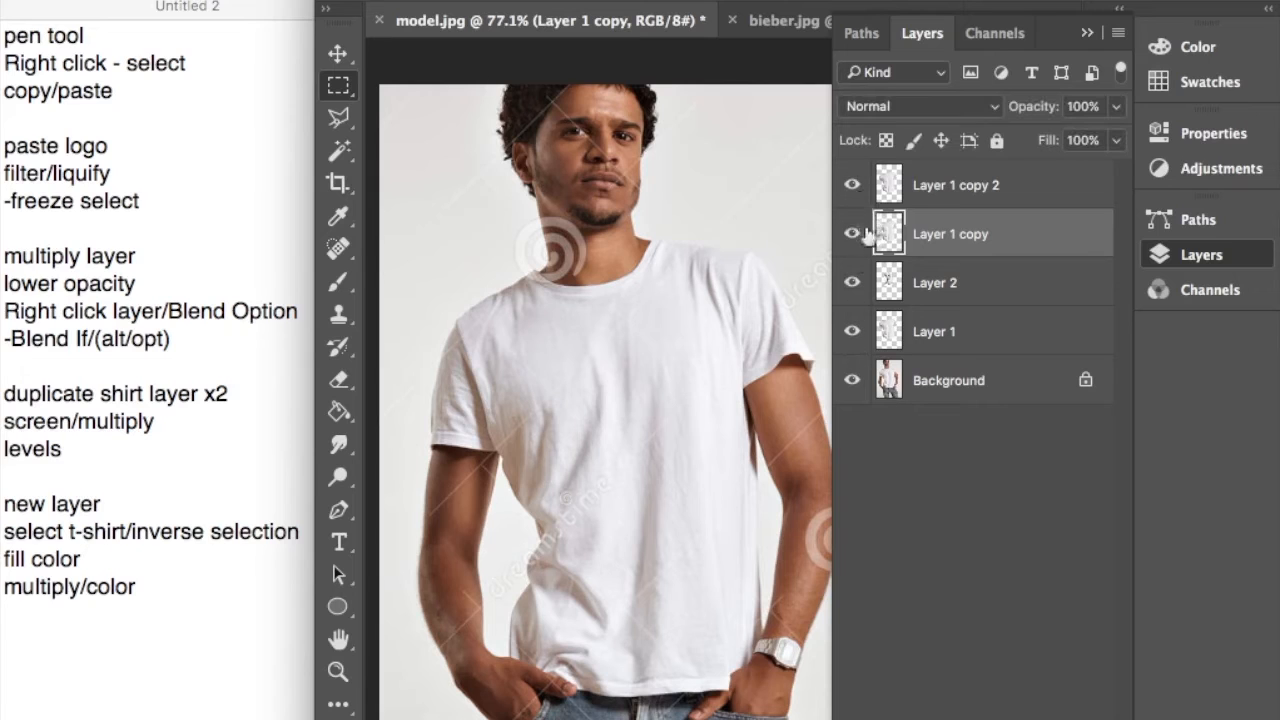
Set the blend mode of Layer 1 copy 2 to Multiply and of Layer 1 copy to Screen.
{"action": "left_click", "coordinate": [1039, 194]}
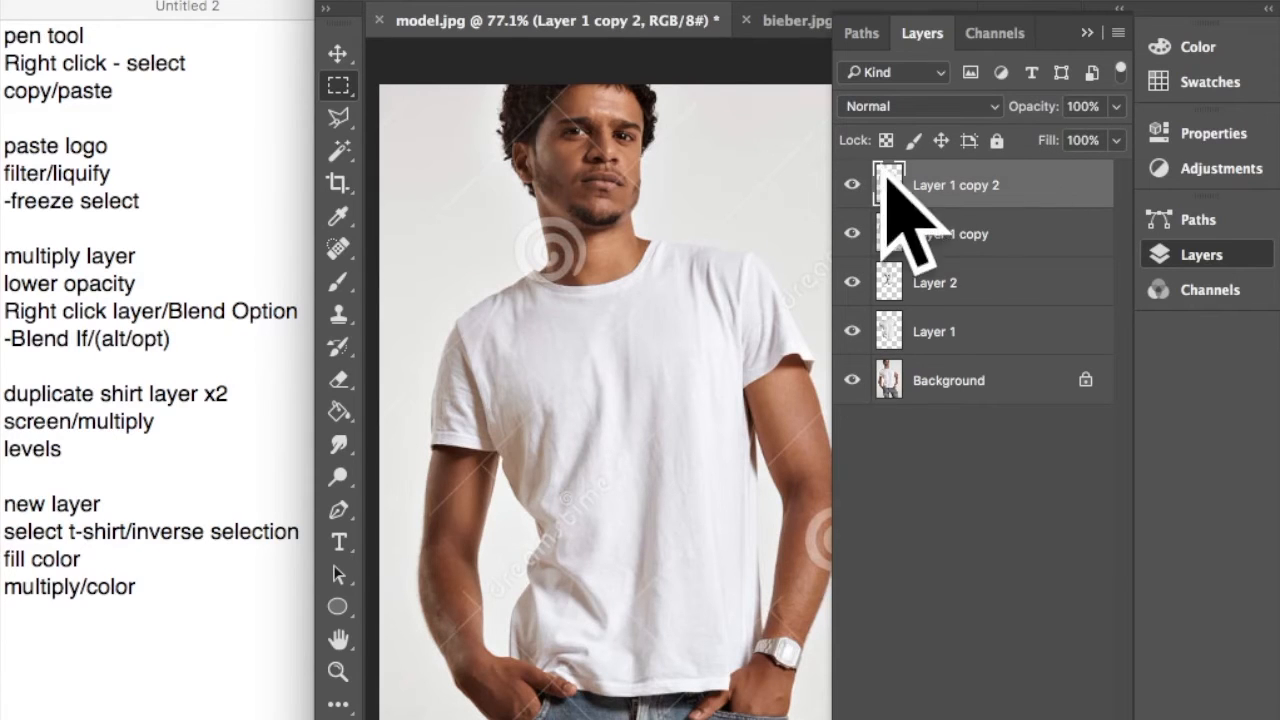
{"action": "left_click", "coordinate": [933, 106]}
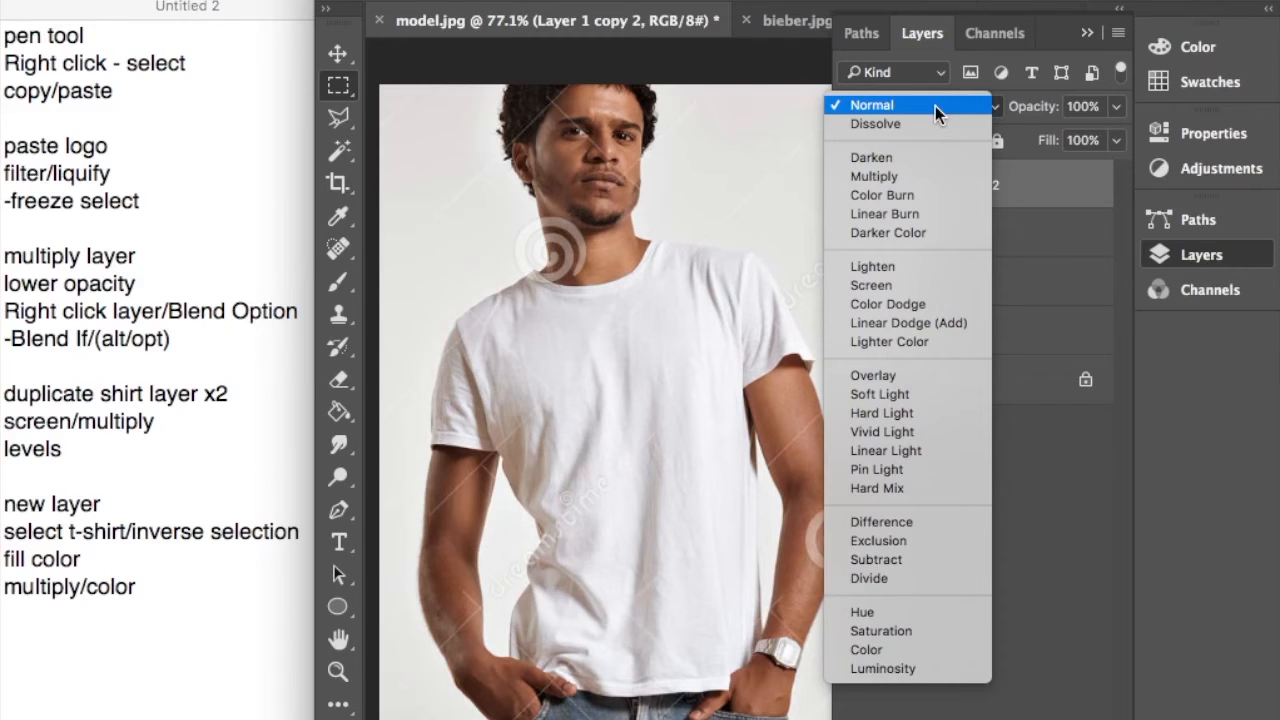
{"action": "left_click", "coordinate": [916, 177]}
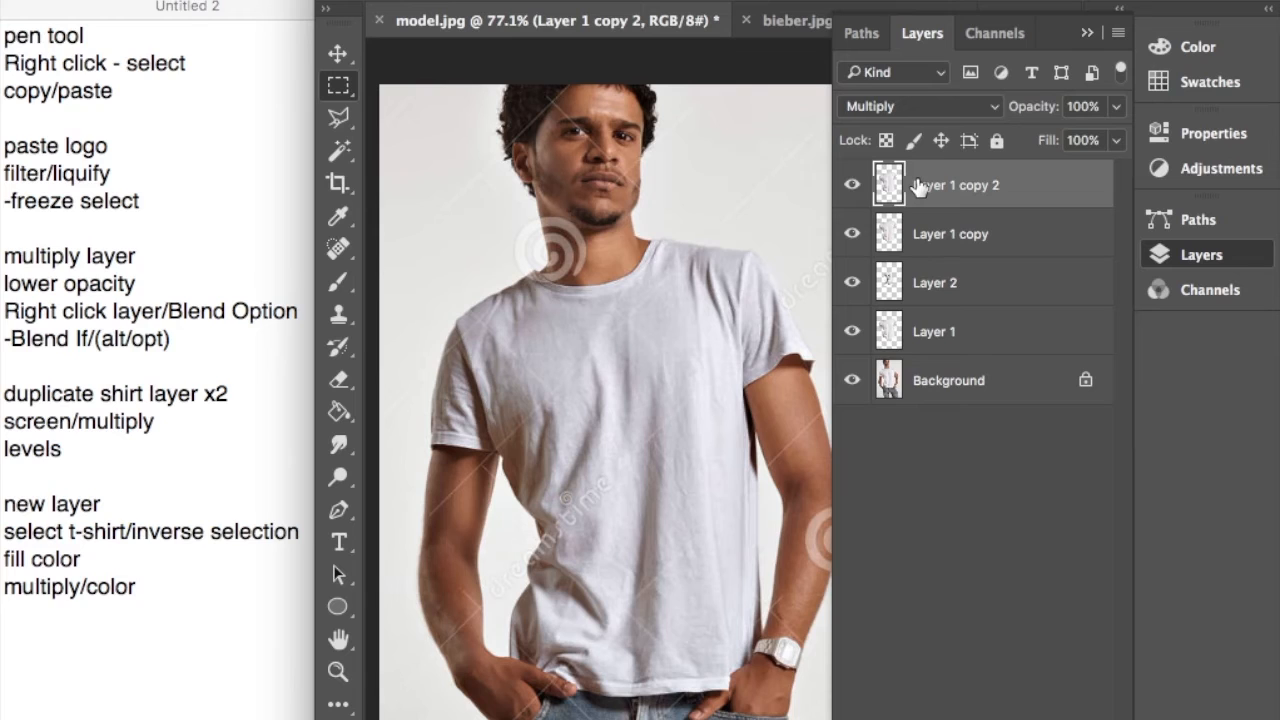
{"action": "left_click", "coordinate": [1035, 247]}
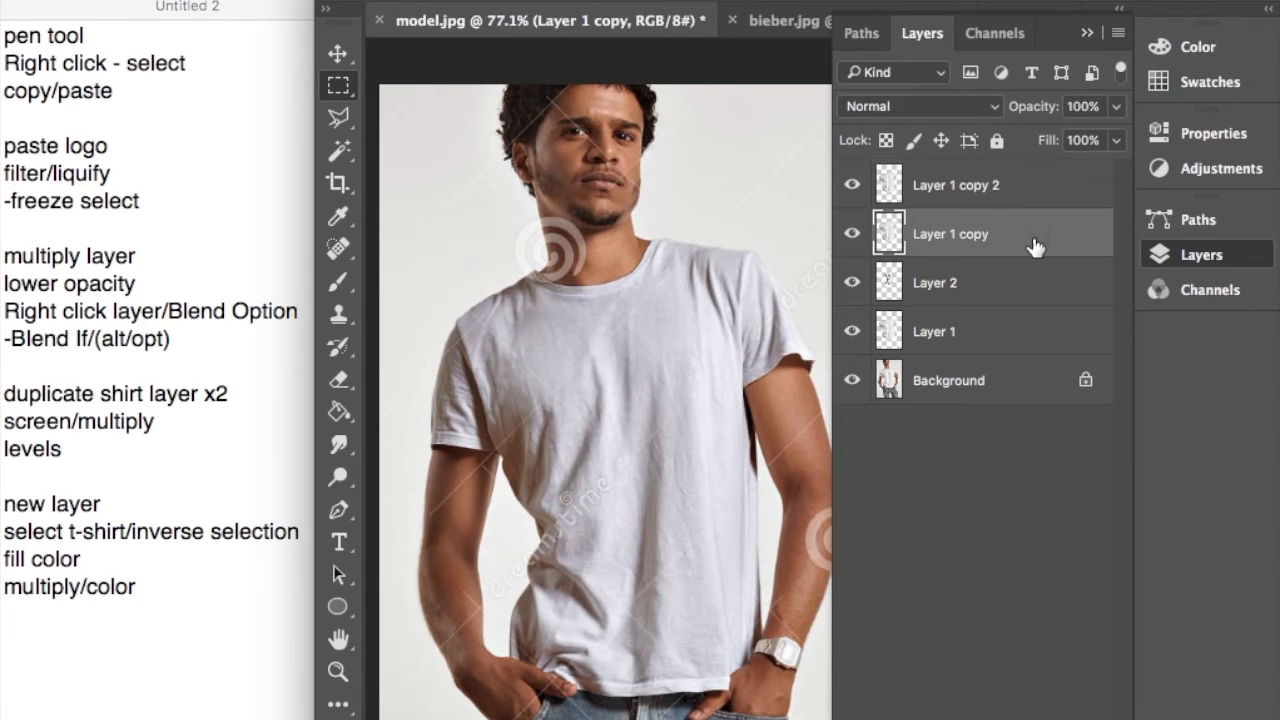
{"action": "left_click", "coordinate": [955, 110]}
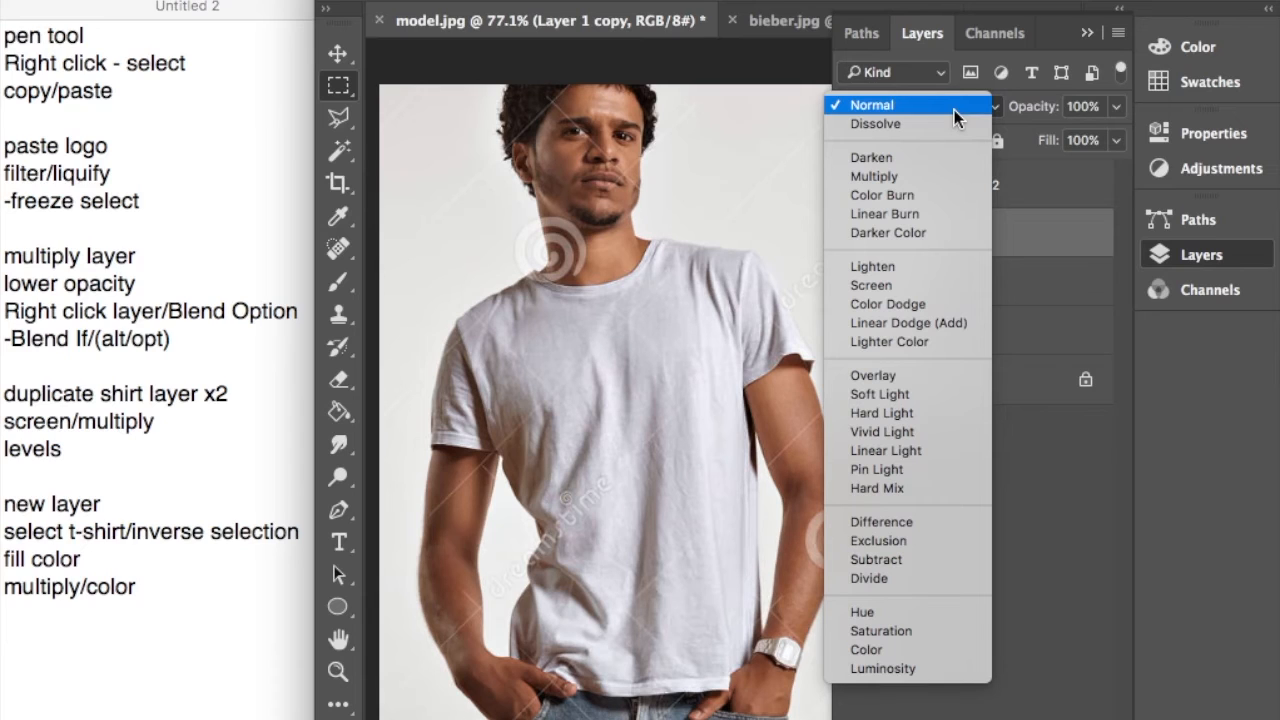
{"action": "left_click", "coordinate": [887, 285]}
Review the blend modes assigned to Layer 1 copy 2 and Layer 1 copy.
{"action": "left_click", "coordinate": [955, 185]}
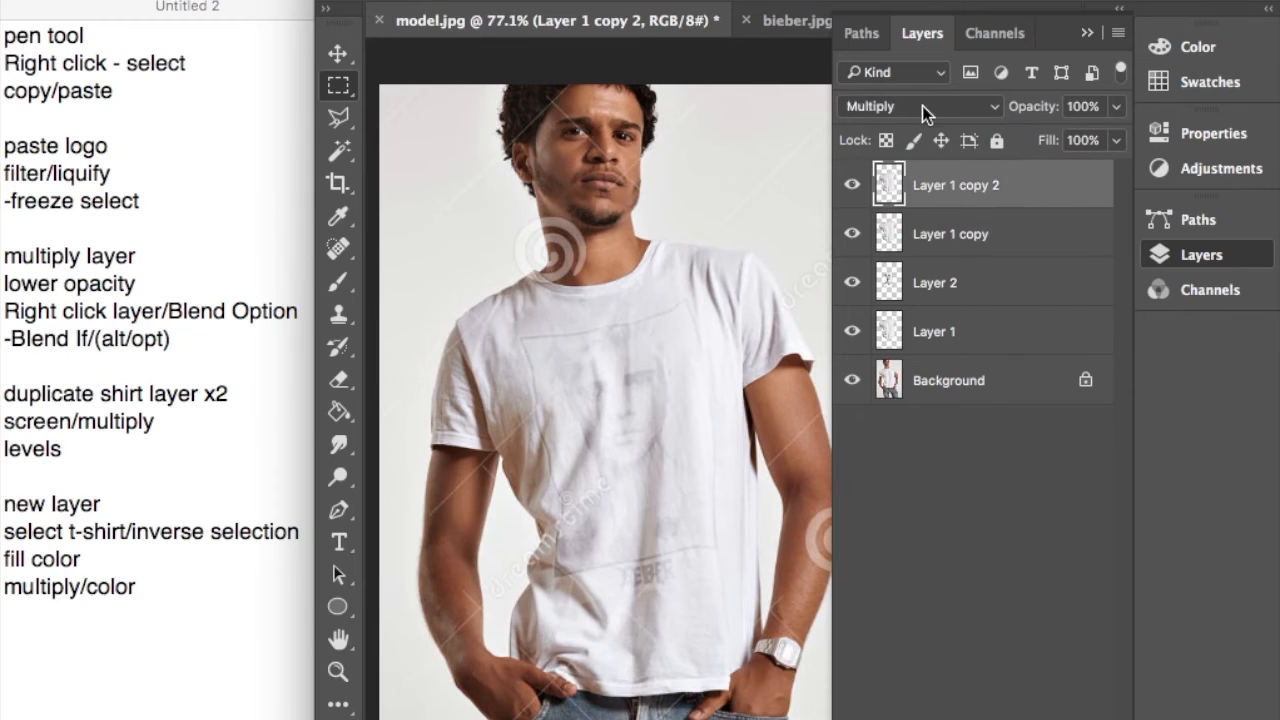
{"action": "left_click", "coordinate": [922, 106]}
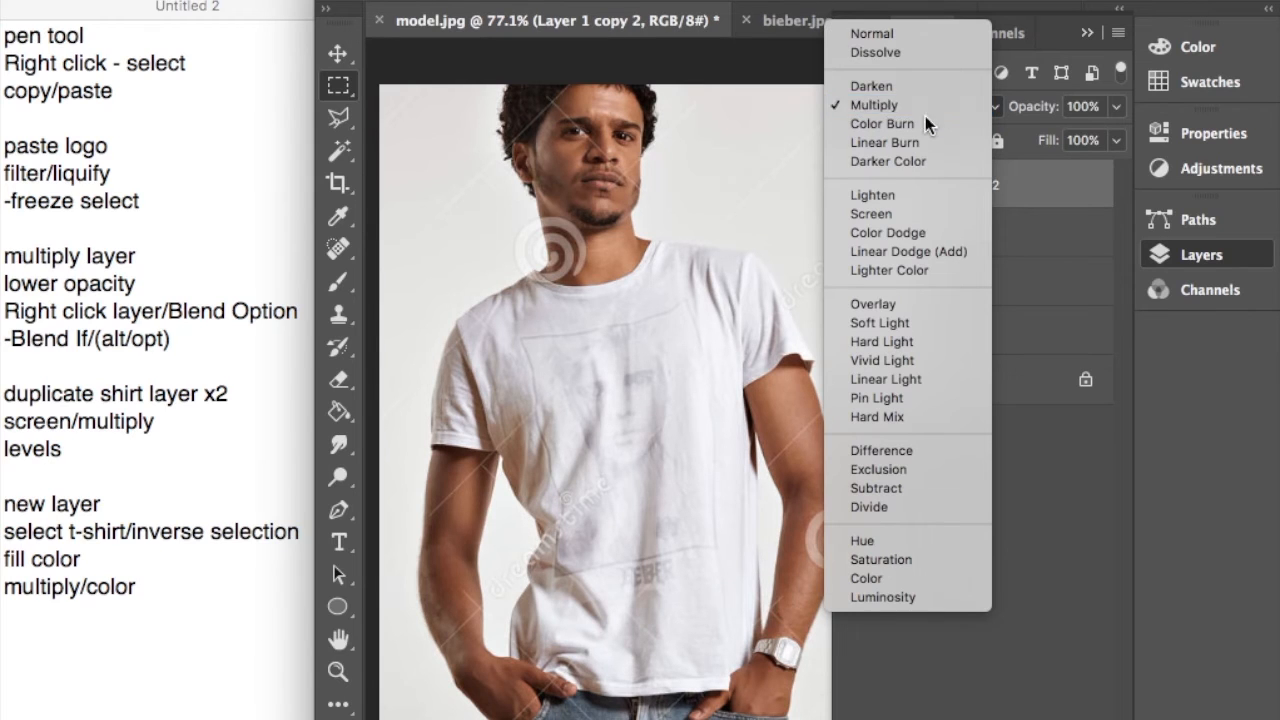
{"action": "left_click", "coordinate": [923, 110]}
{"action": "left_click", "coordinate": [1030, 234]}
{"action": "left_click", "coordinate": [967, 110]}
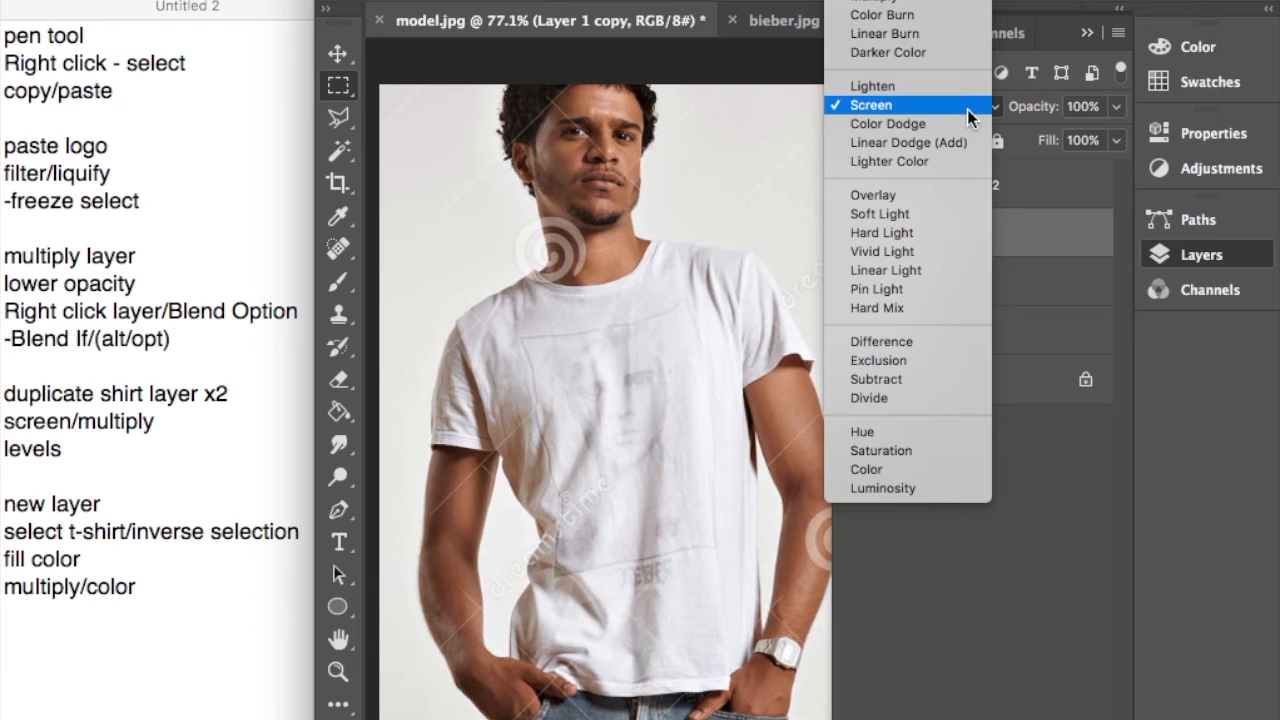
{"action": "left_click", "coordinate": [967, 109]}
Lower the opacity of Layer 1 copy to 65% and of Layer 1 copy 2 to 73%.
{"action": "left_click", "coordinate": [1033, 195]}
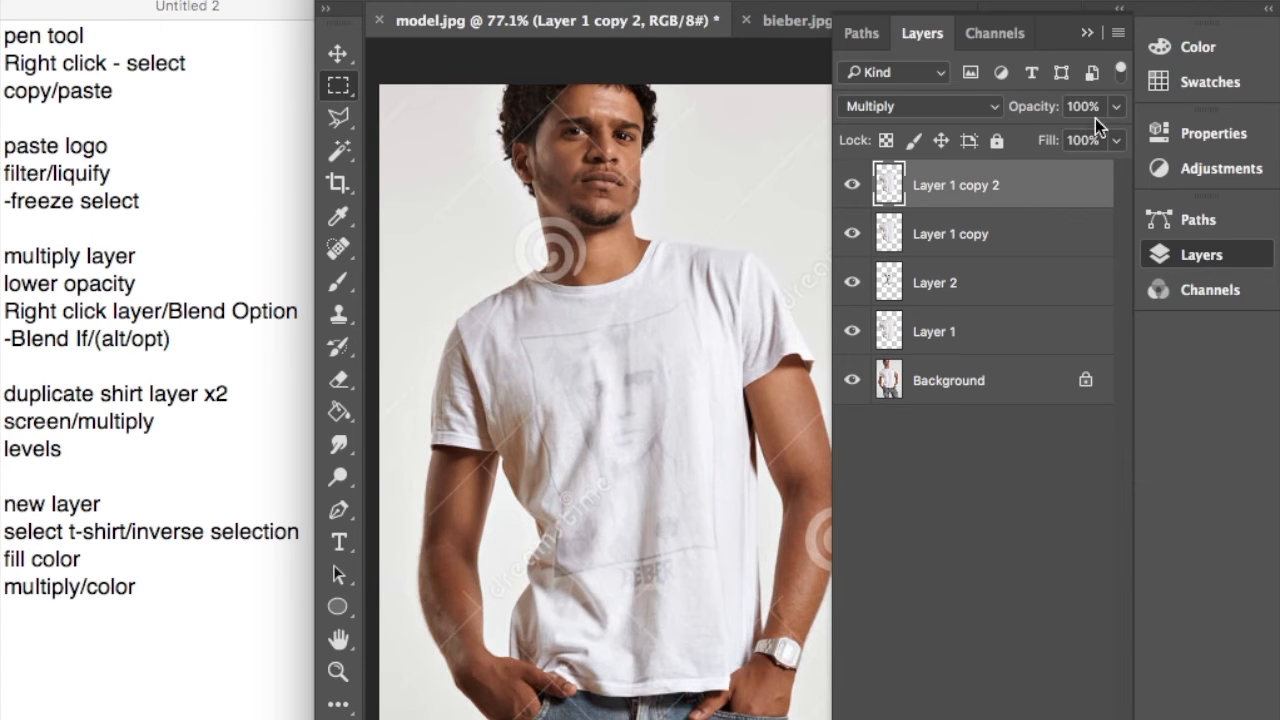
{"action": "left_click", "coordinate": [1114, 106]}
{"action": "left_click", "coordinate": [1056, 134]}
{"action": "left_click", "coordinate": [1043, 233]}
{"action": "left_click", "coordinate": [1103, 107]}
{"action": "left_click", "coordinate": [1050, 136]}
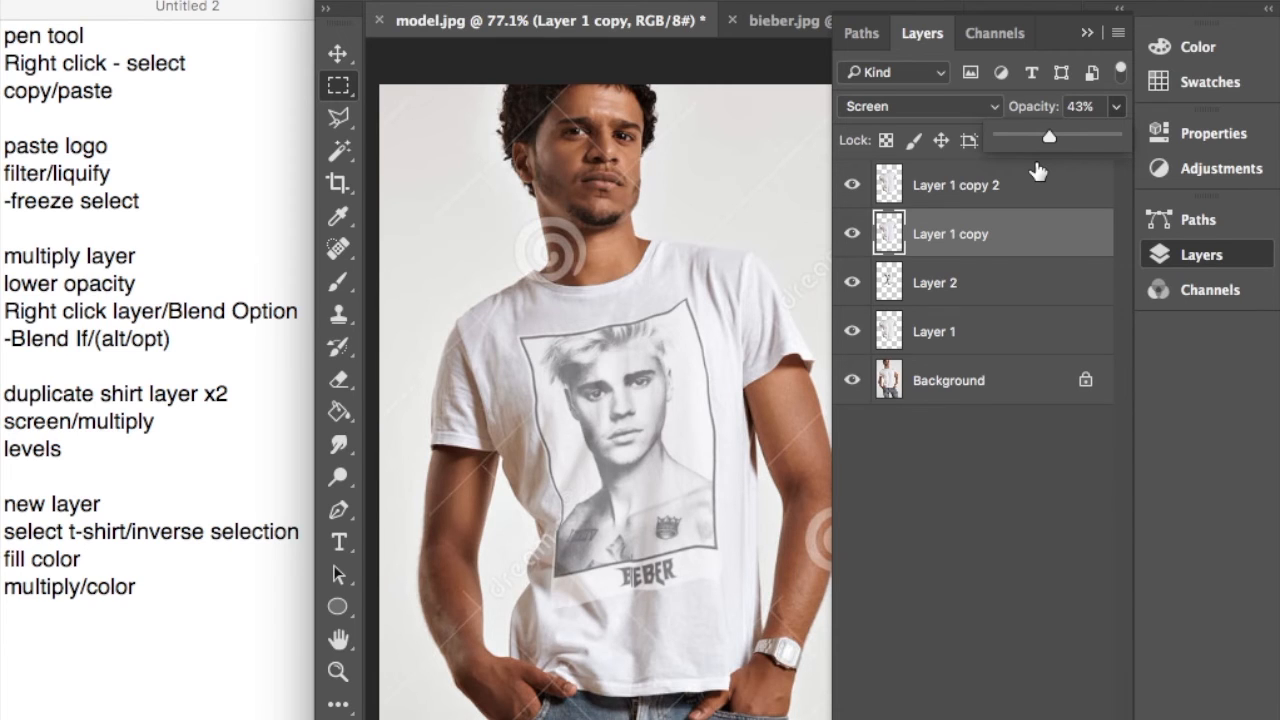
{"action": "left_click", "coordinate": [1079, 134]}
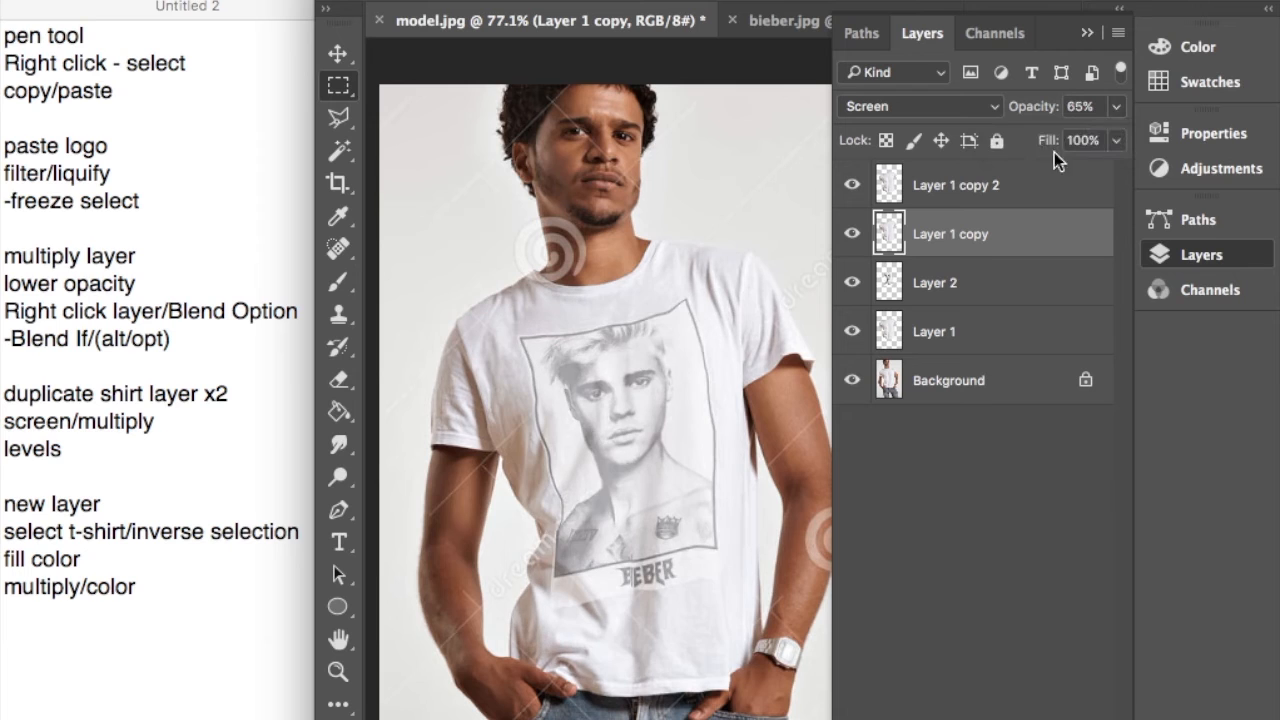
{"action": "left_click", "coordinate": [1034, 190]}
{"action": "left_click", "coordinate": [1116, 109]}
{"action": "left_click", "coordinate": [1083, 137]}
{"action": "left_click", "coordinate": [1116, 110]}
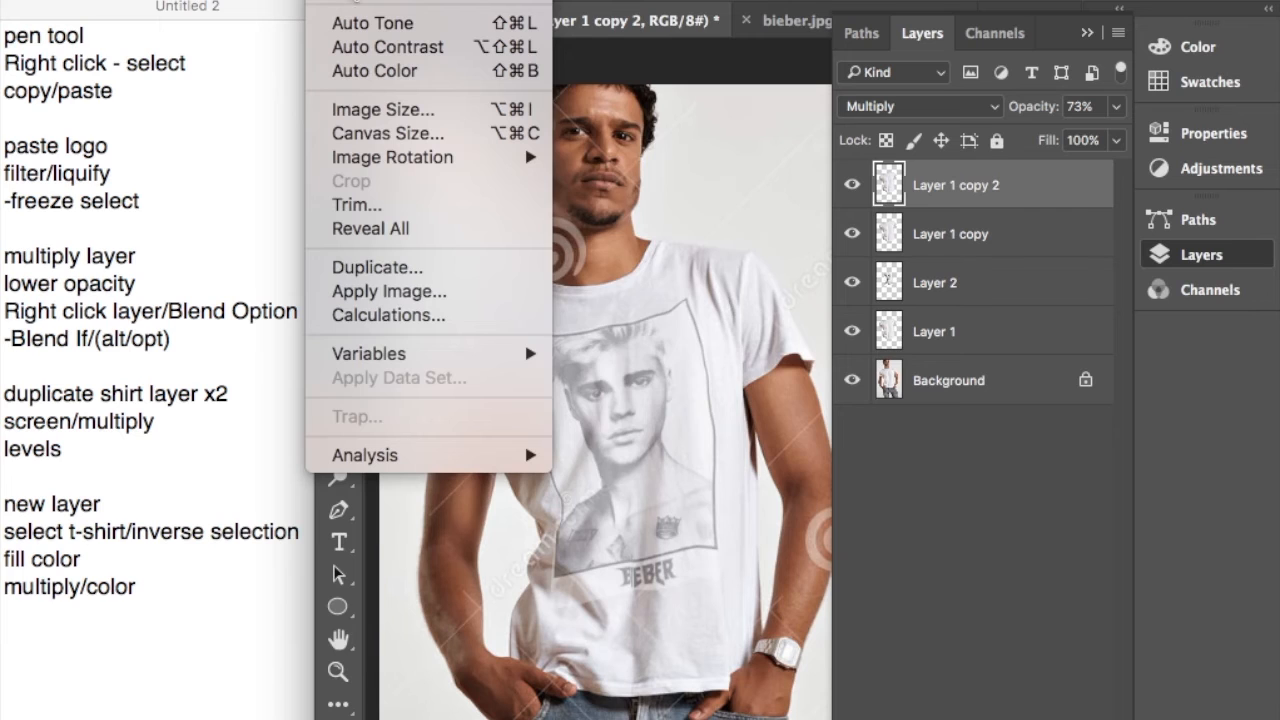
Apply Levels to Layer 1 copy 2 with input values of 65 for shadows, 0.95 for midtones and 255 for highlights.
{"action": "mouse_move", "coordinate": [355, 3]}
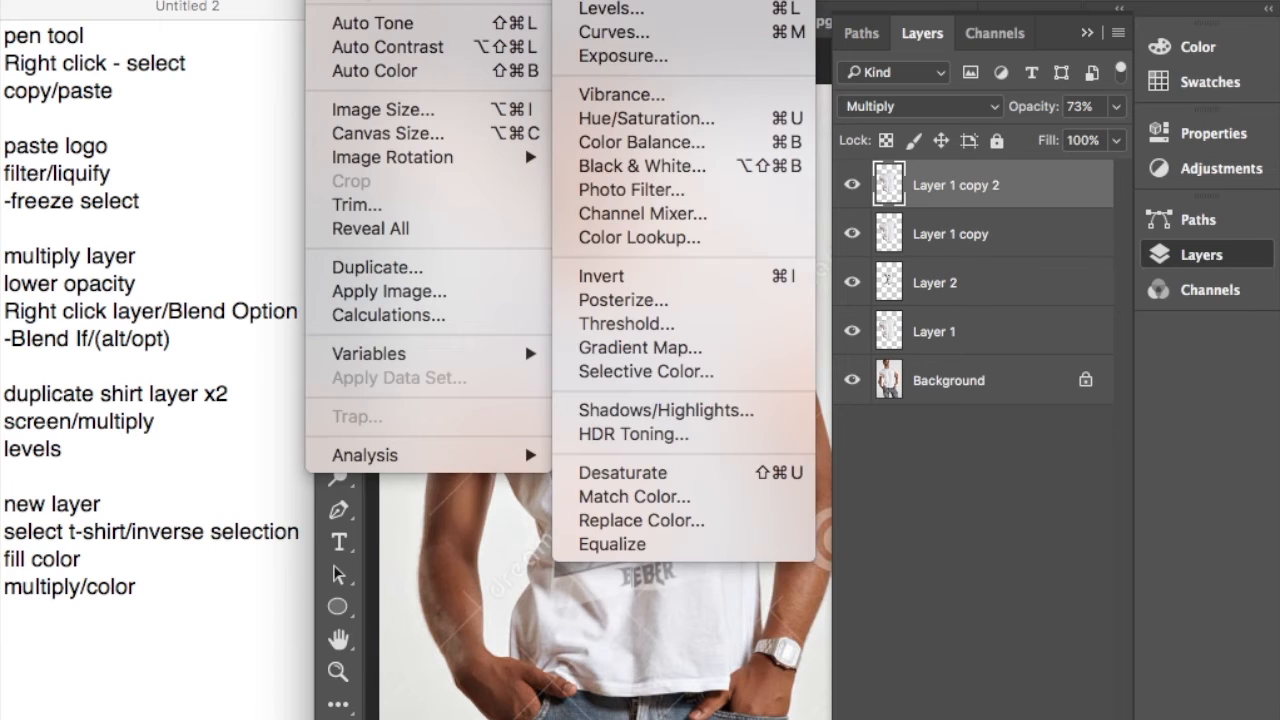
{"action": "left_click", "coordinate": [725, 13]}
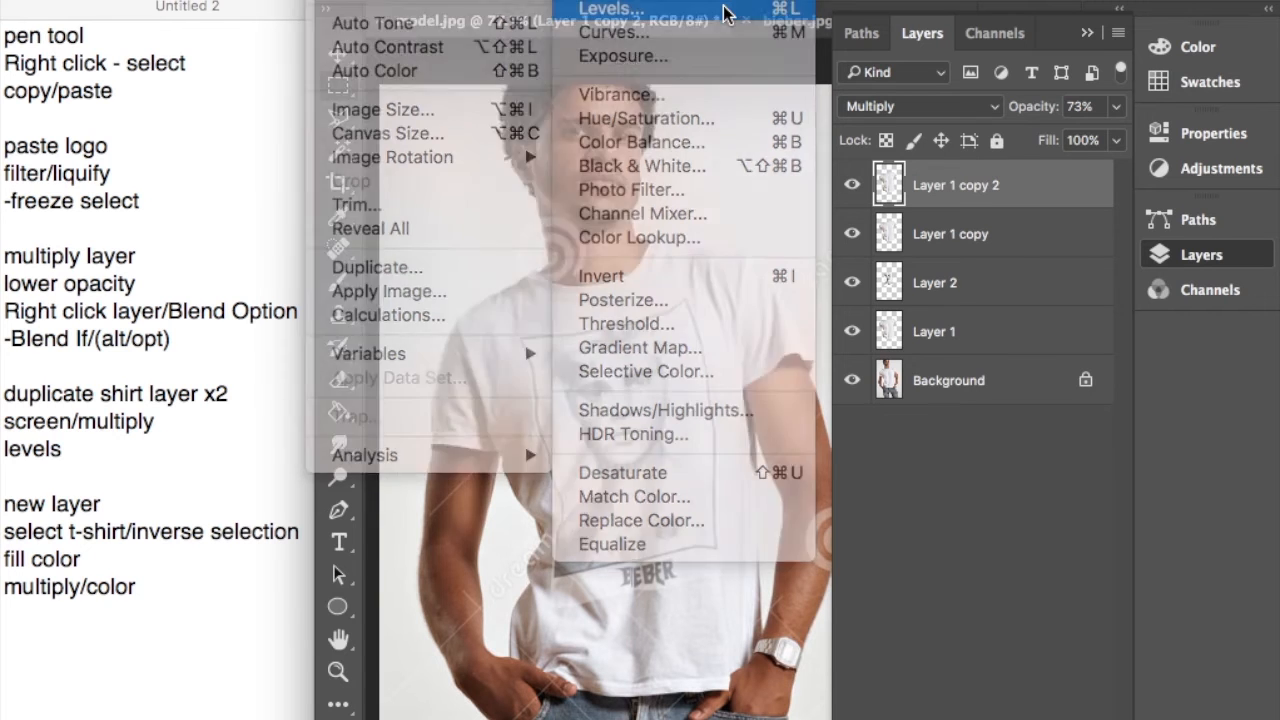
{"action": "left_click_drag", "start_coordinate": [658, 14], "coordinate": [477, 60]}
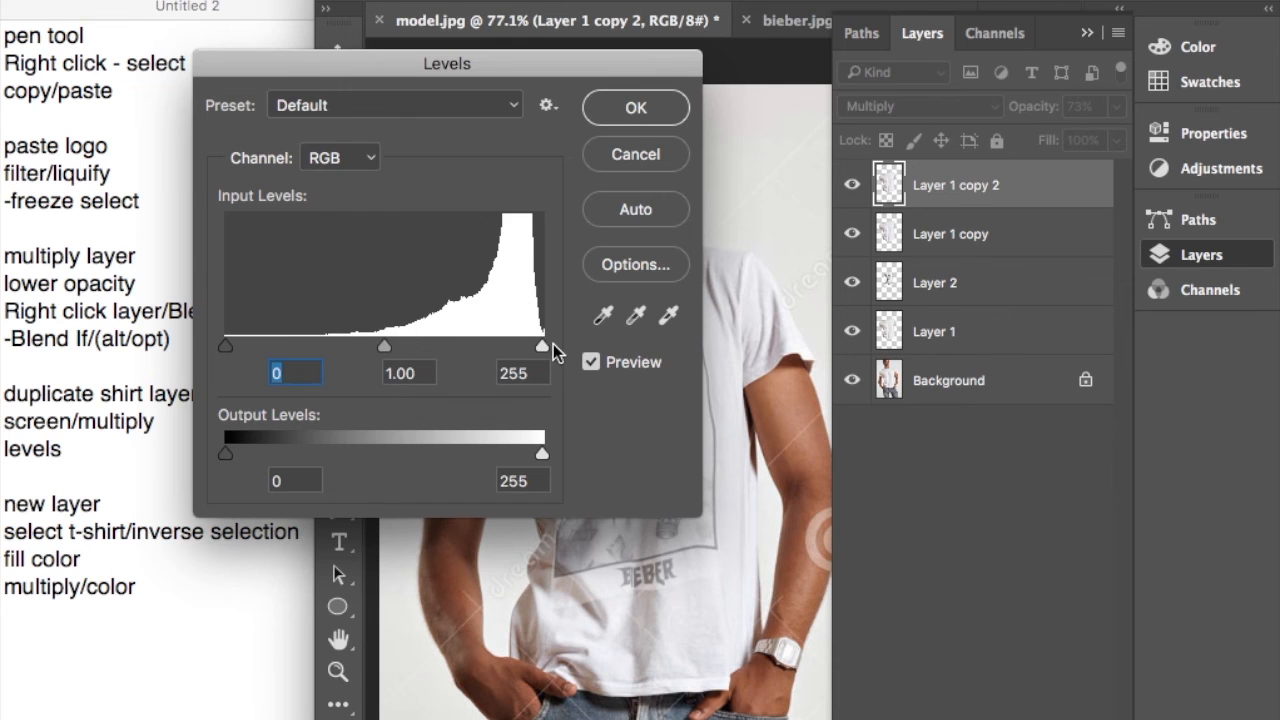
{"action": "mouse_move", "coordinate": [545, 348]}
{"action": "left_mouse_down"}
{"action": "mouse_move", "coordinate": [530, 346]}
{"action": "mouse_move", "coordinate": [547, 346]}
{"action": "left_mouse_up"}
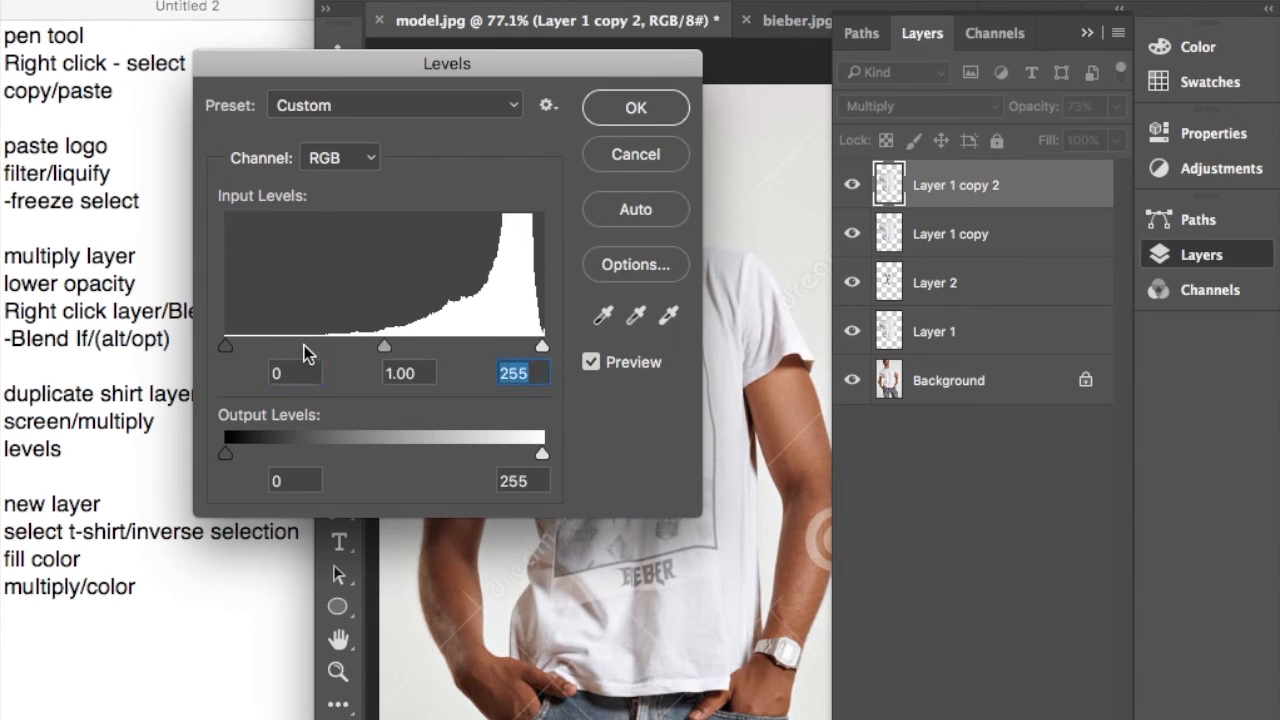
{"action": "mouse_move", "coordinate": [226, 346]}
{"action": "left_mouse_down"}
{"action": "mouse_move", "coordinate": [256, 347]}
{"action": "mouse_move", "coordinate": [225, 346]}
{"action": "left_mouse_up"}
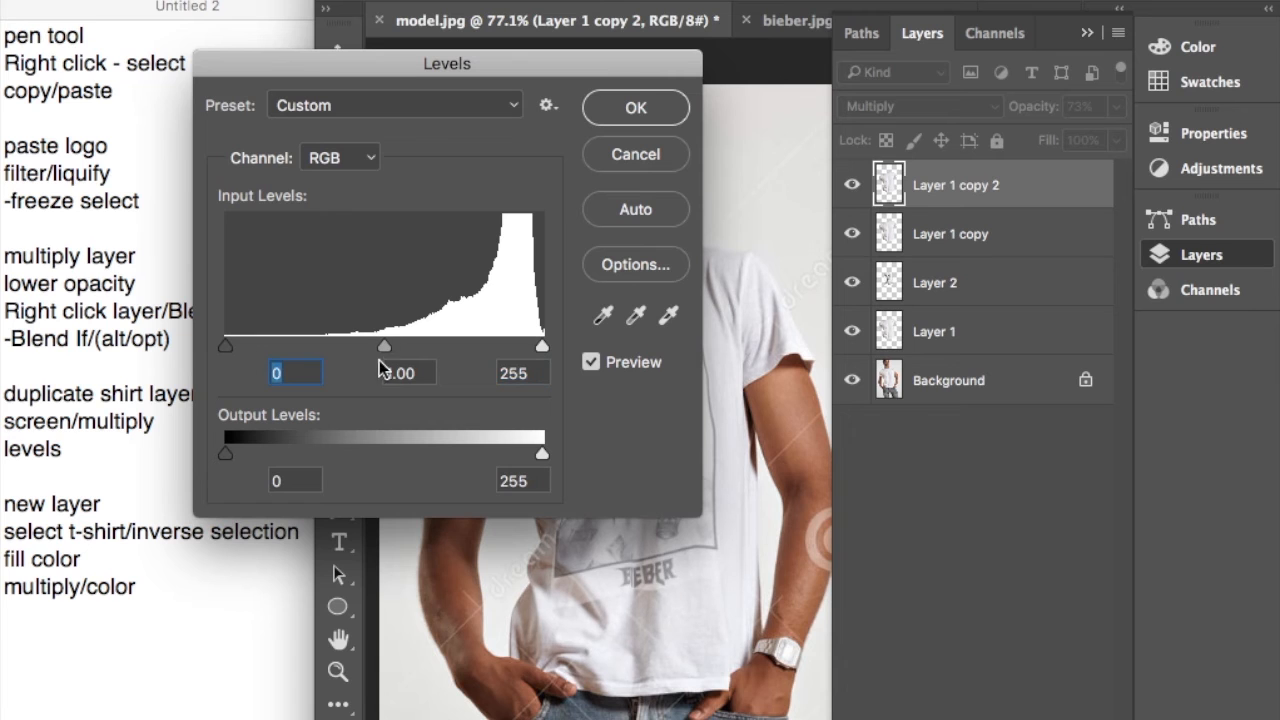
{"action": "left_click_drag", "start_coordinate": [390, 351], "coordinate": [389, 351]}
{"action": "left_click_drag", "start_coordinate": [552, 66], "coordinate": [341, 67]}
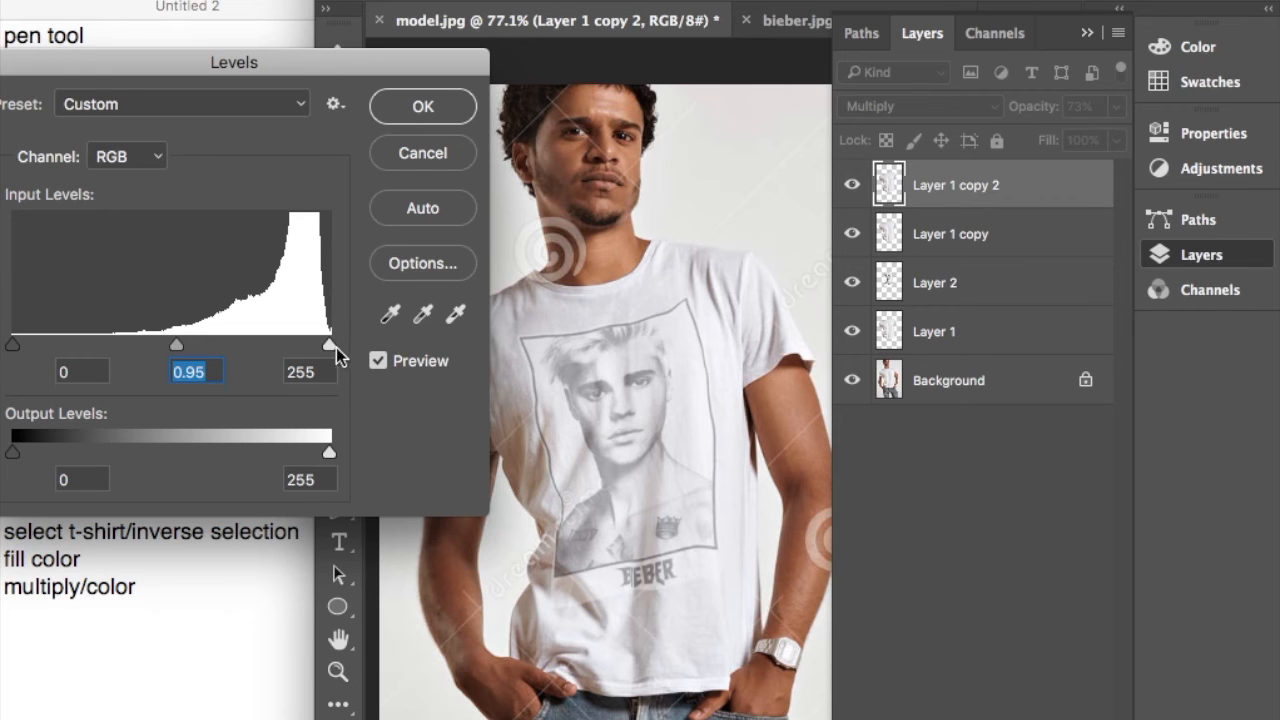
{"action": "left_click_drag", "start_coordinate": [331, 346], "coordinate": [357, 350]}
{"action": "left_click_drag", "start_coordinate": [12, 346], "coordinate": [93, 357]}
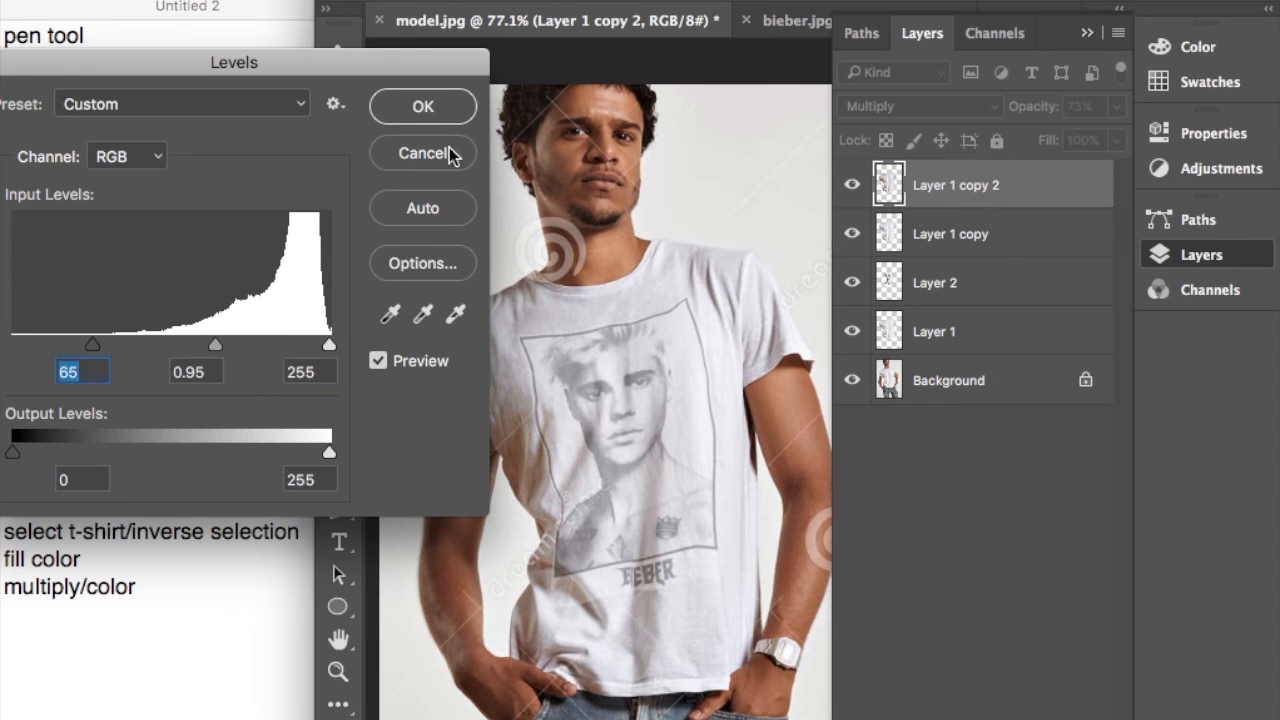
{"action": "left_click", "coordinate": [423, 106]}
Apply Levels to Layer 1 copy with input shadows at 15 and input highlights at 217.
{"action": "left_click", "coordinate": [962, 234]}
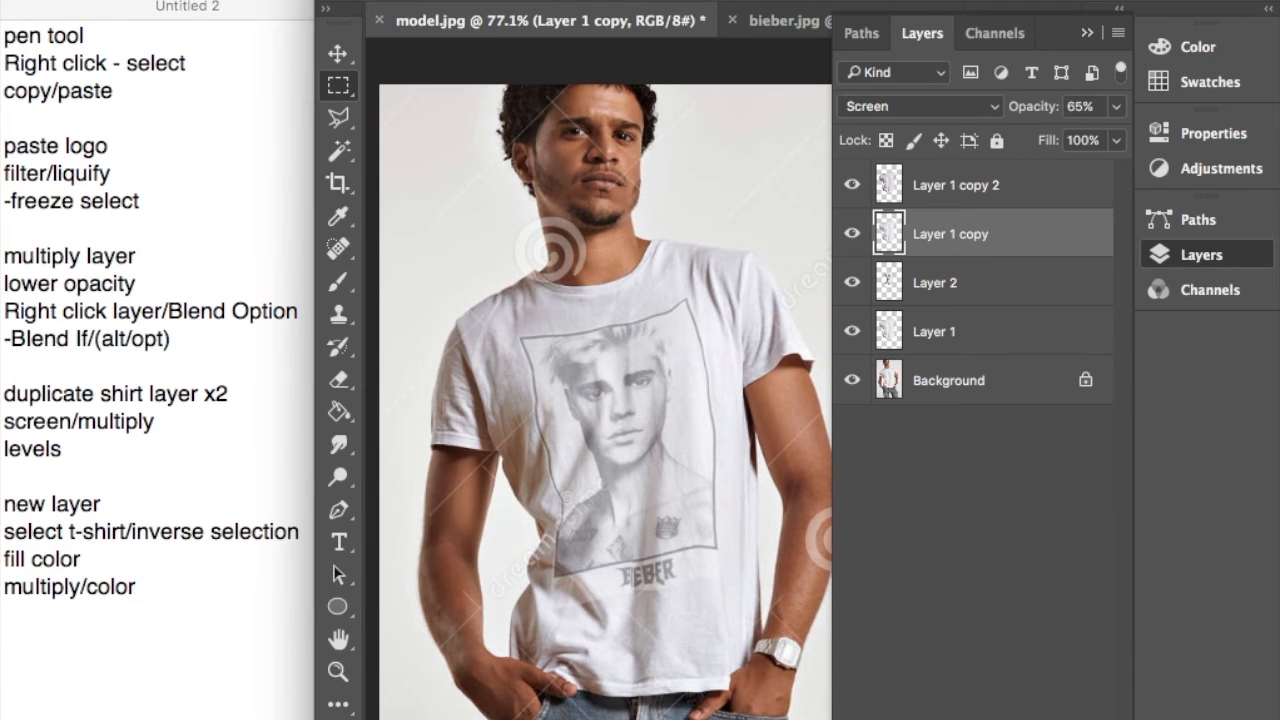
{"action": "left_click", "coordinate": [337, 0]}
{"action": "mouse_move", "coordinate": [372, 0]}
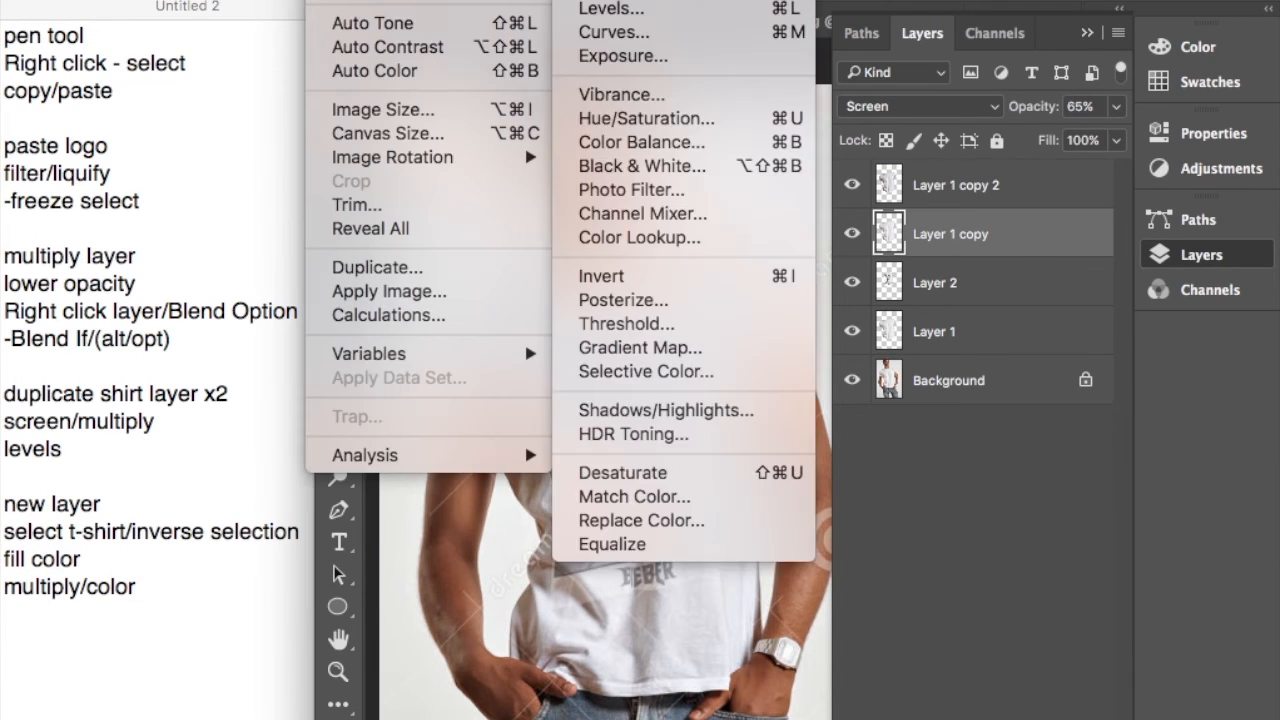
{"action": "left_click", "coordinate": [612, 9]}
{"action": "left_click_drag", "start_coordinate": [682, 50], "coordinate": [530, 31]}
{"action": "left_click_drag", "start_coordinate": [443, 10], "coordinate": [209, 0]}
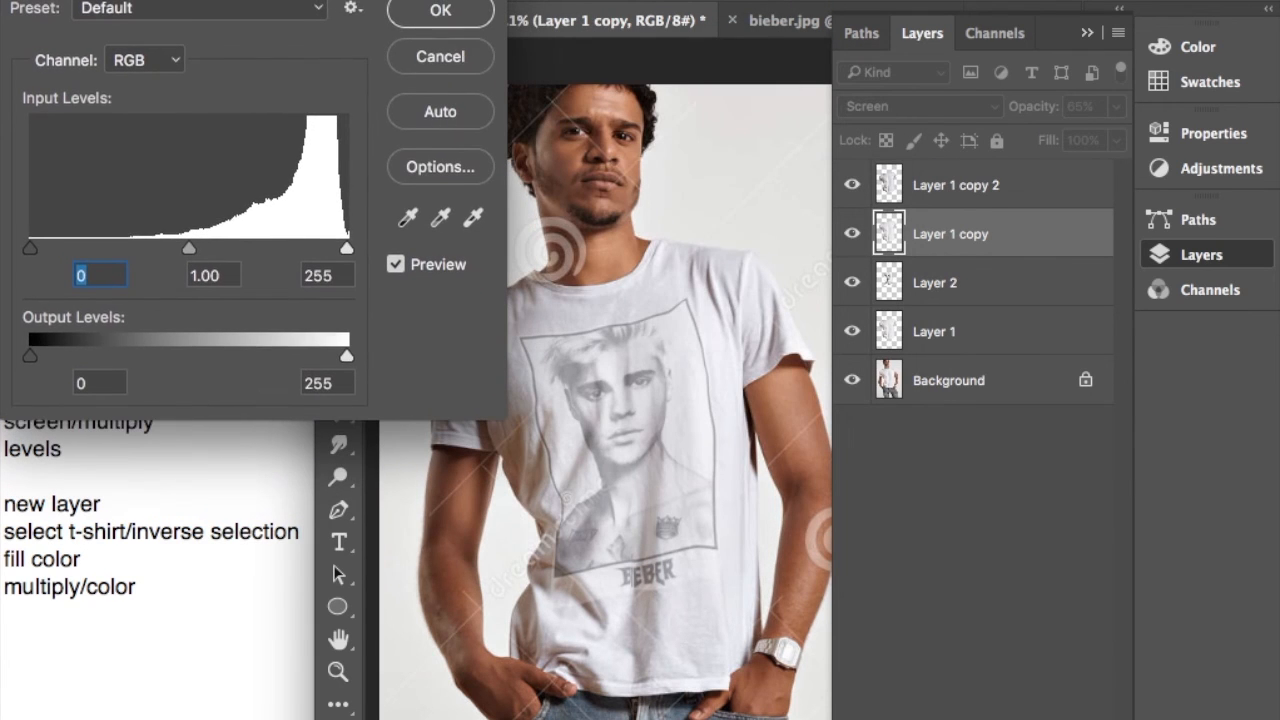
{"action": "left_click_drag", "start_coordinate": [347, 246], "coordinate": [298, 246]}
{"action": "mouse_move", "coordinate": [24, 247]}
{"action": "left_mouse_down"}
{"action": "mouse_move", "coordinate": [73, 250]}
{"action": "mouse_move", "coordinate": [48, 247]}
{"action": "left_mouse_up"}
{"action": "mouse_move", "coordinate": [294, 245]}
{"action": "left_mouse_down"}
{"action": "mouse_move", "coordinate": [280, 247]}
{"action": "mouse_move", "coordinate": [298, 246]}
{"action": "left_mouse_up"}
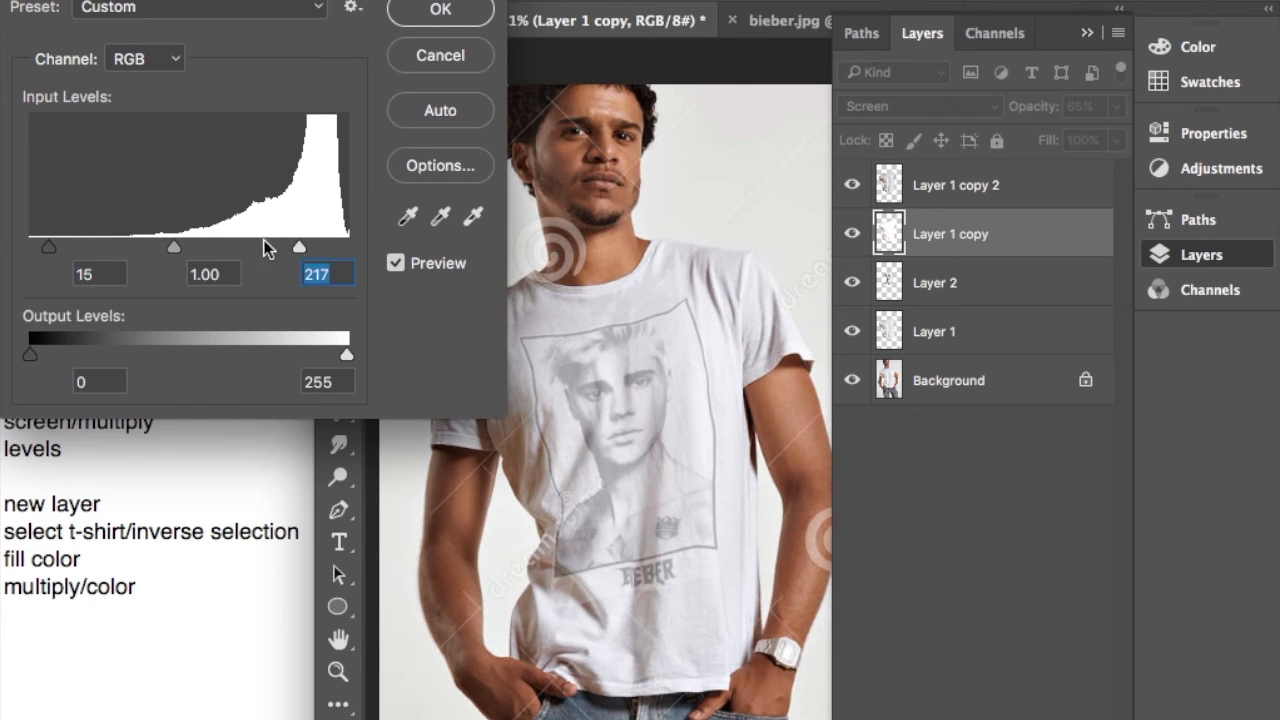
{"action": "left_click", "coordinate": [490, 18]}
Reduce the opacity of Layer 1 copy to 48% and of Layer 1 copy 2 to 60%.
{"action": "left_click", "coordinate": [983, 284]}
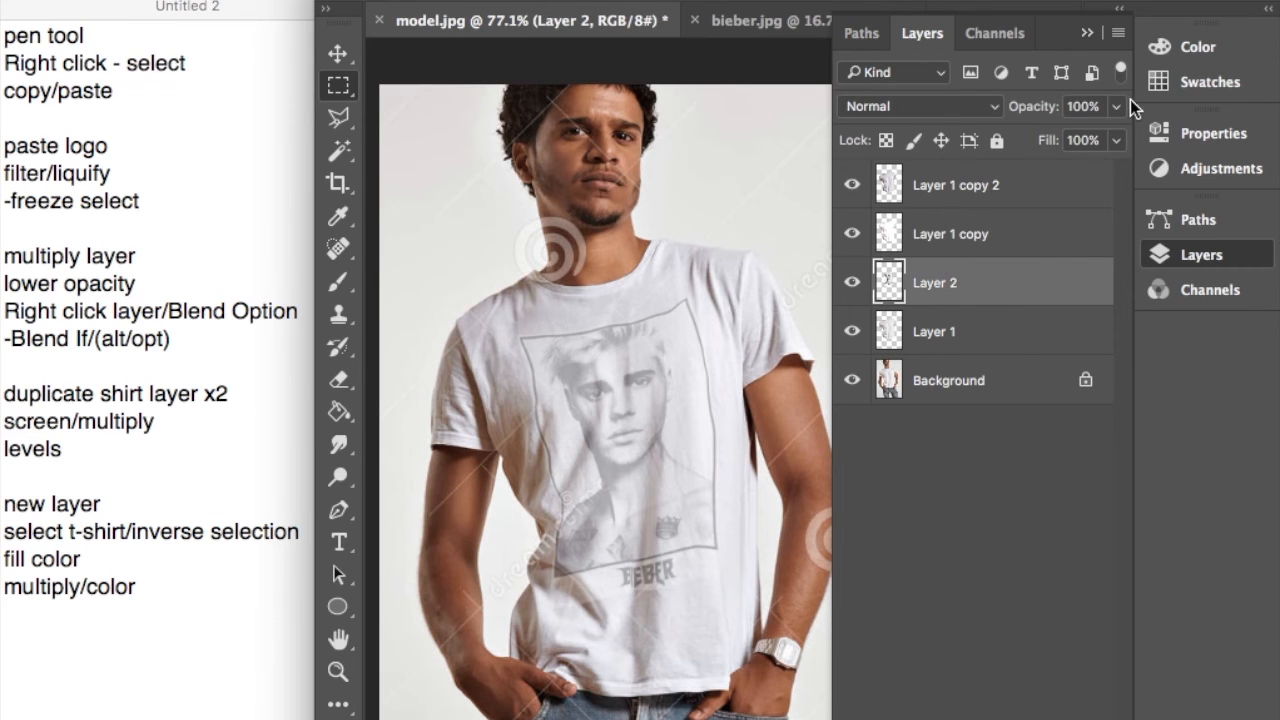
{"action": "left_click", "coordinate": [1036, 245]}
{"action": "left_click", "coordinate": [1115, 108]}
{"action": "left_click_drag", "start_coordinate": [1046, 141], "coordinate": [1054, 145]}
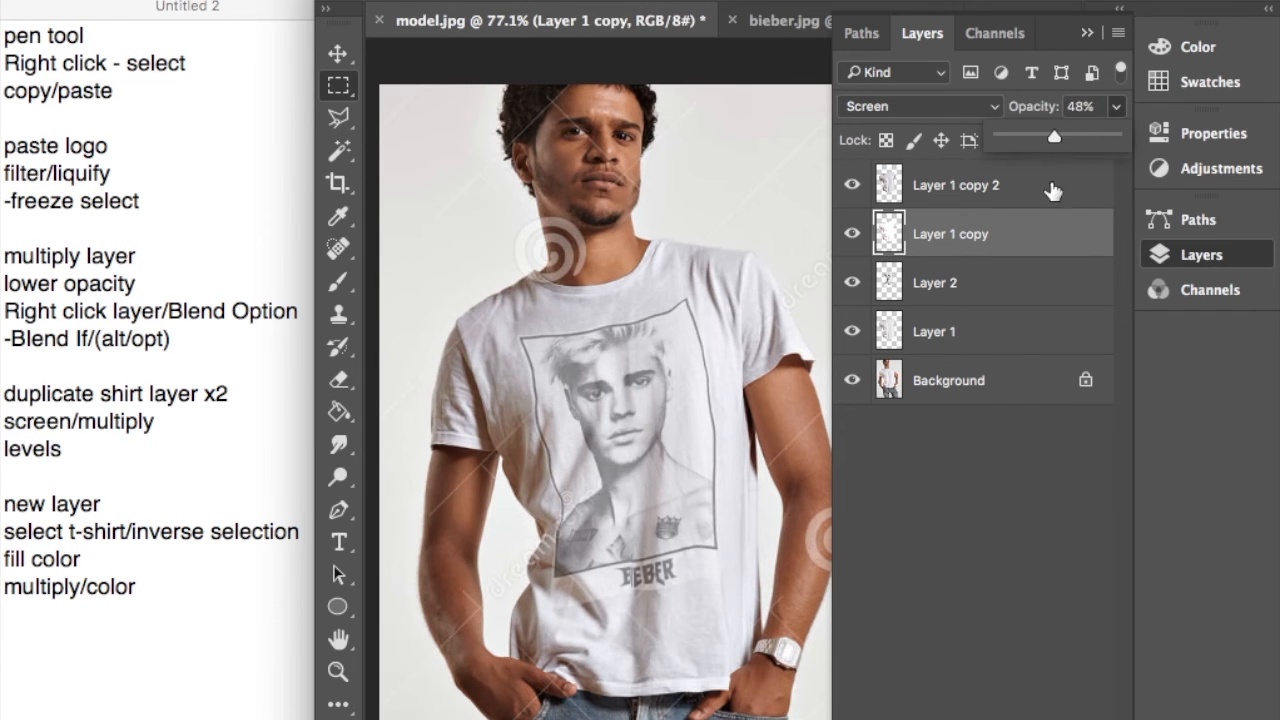
{"action": "left_click", "coordinate": [1037, 192]}
{"action": "left_click", "coordinate": [1116, 107]}
{"action": "left_click_drag", "start_coordinate": [1083, 137], "coordinate": [1069, 133]}
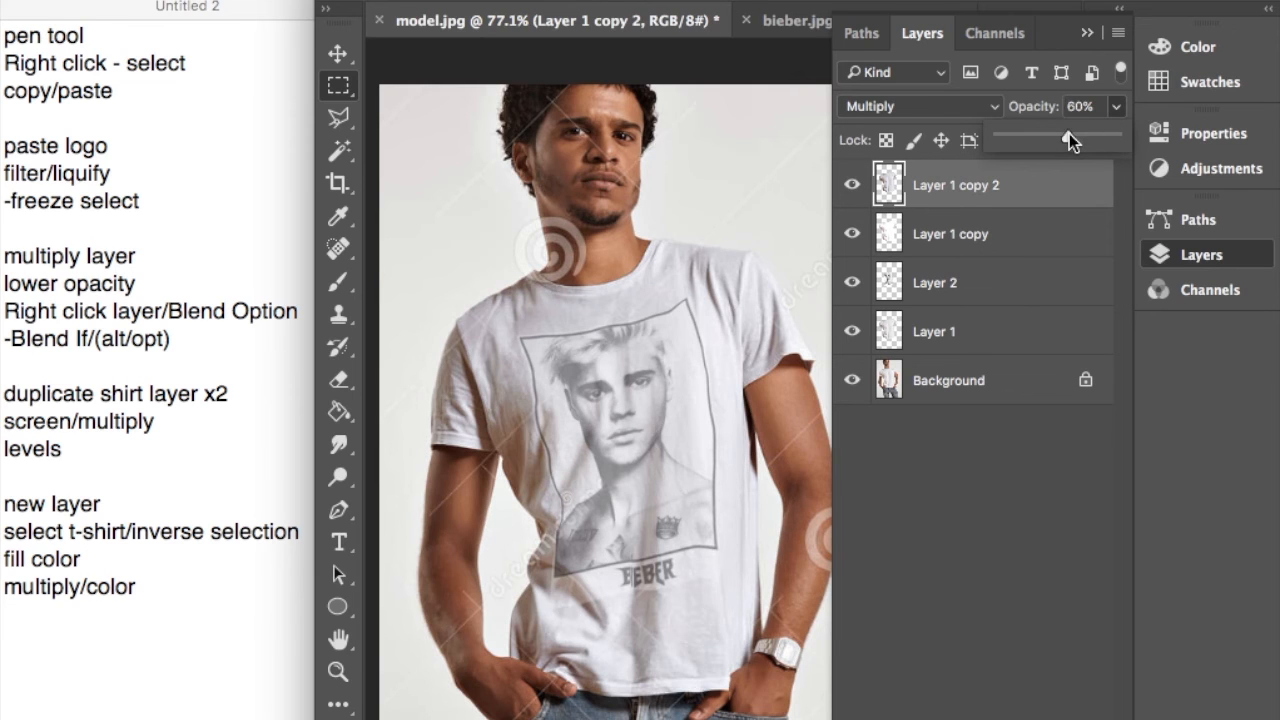
Darken the artwork on Layer 2 with Levels, using input shadows of 59 and input highlights of 240.
{"action": "left_click", "coordinate": [988, 286]}
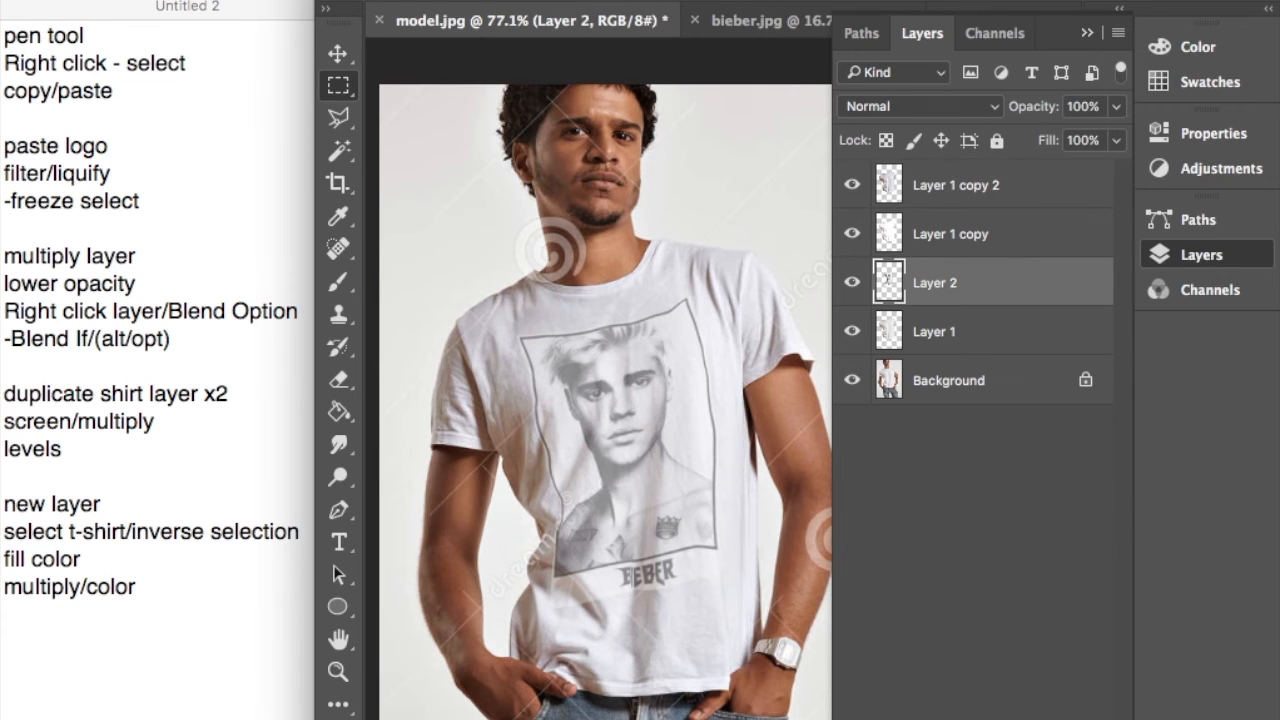
{"action": "left_click", "coordinate": [347, 3]}
{"action": "mouse_move", "coordinate": [496, 5]}
{"action": "left_click", "coordinate": [707, 27]}
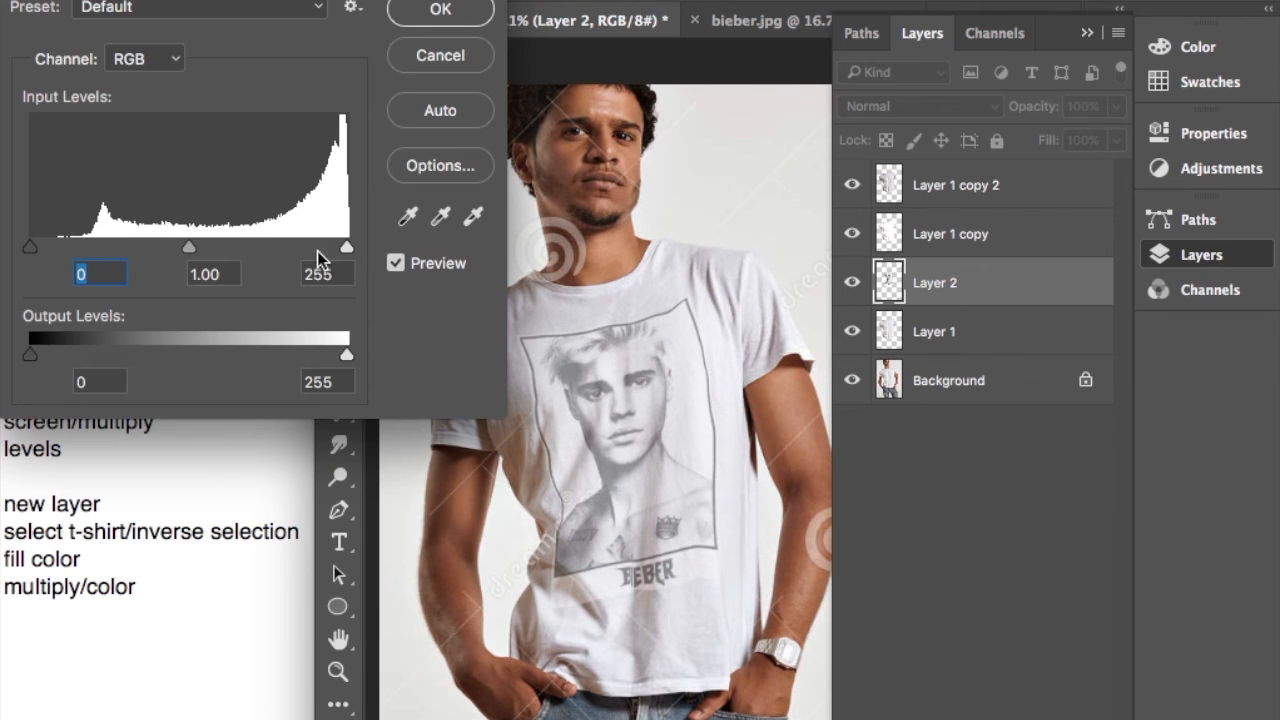
{"action": "mouse_move", "coordinate": [344, 249]}
{"action": "left_mouse_down"}
{"action": "mouse_move", "coordinate": [265, 247]}
{"action": "mouse_move", "coordinate": [327, 246]}
{"action": "left_mouse_up"}
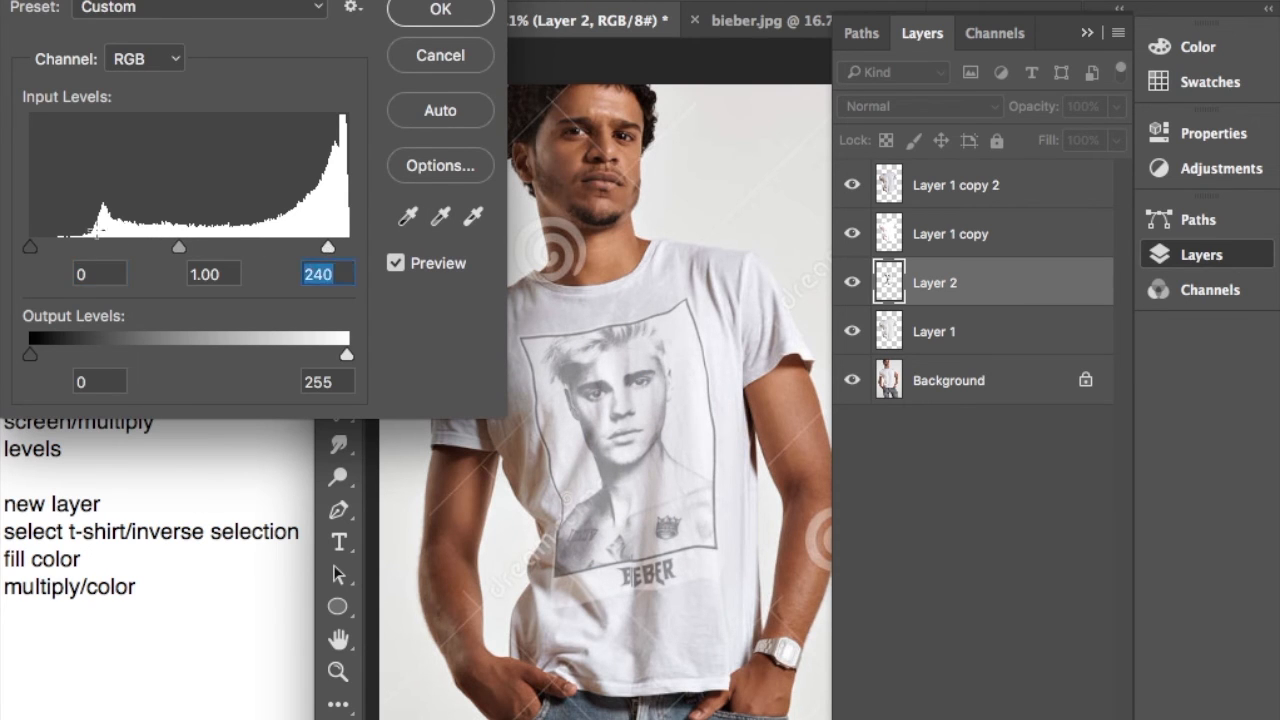
{"action": "left_click_drag", "start_coordinate": [30, 247], "coordinate": [112, 258]}
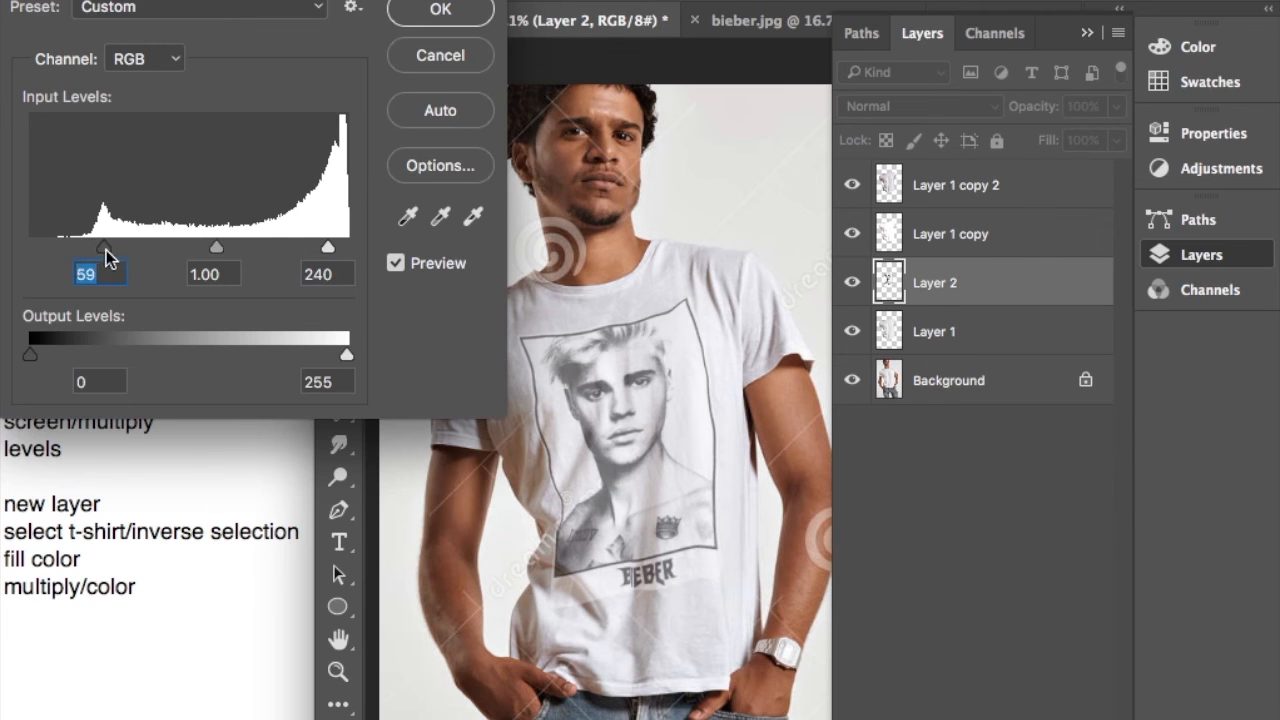
{"action": "left_click", "coordinate": [470, 10]}
Lower the opacity of Layer 2 to 57% and set its blend mode to Multiply.
{"action": "left_click", "coordinate": [1116, 106]}
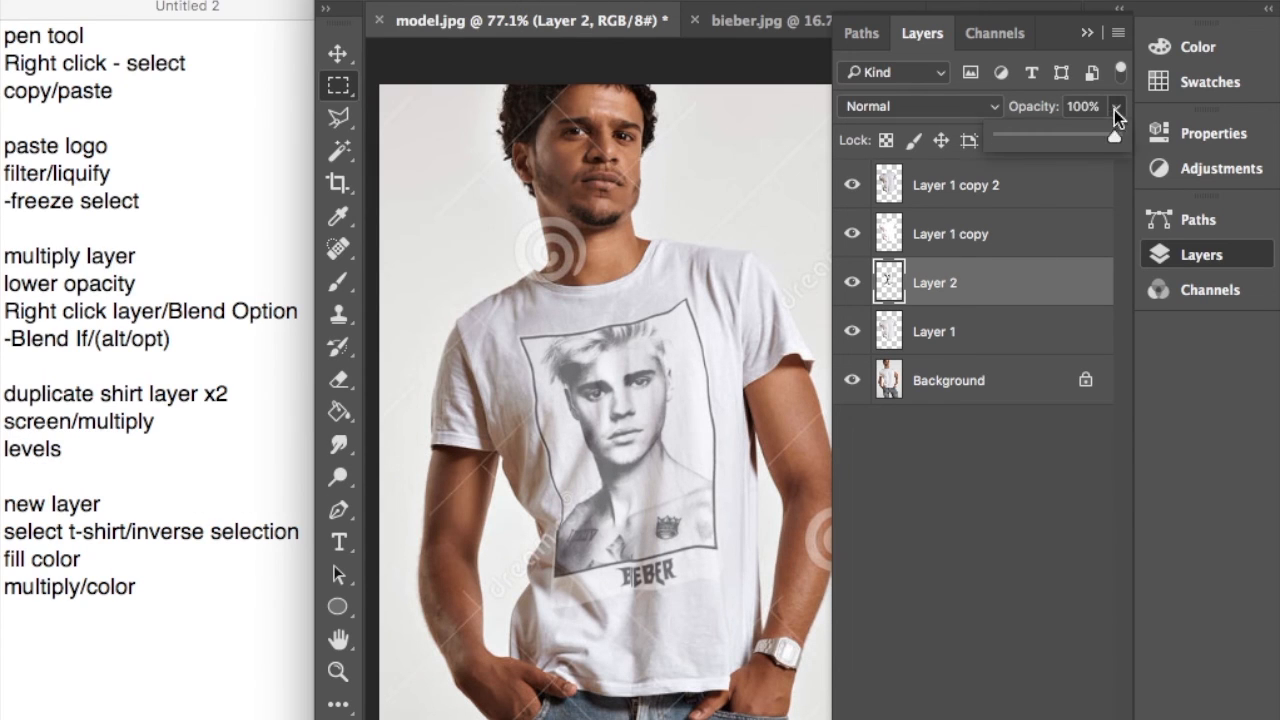
{"action": "left_click_drag", "start_coordinate": [1080, 141], "coordinate": [1064, 141]}
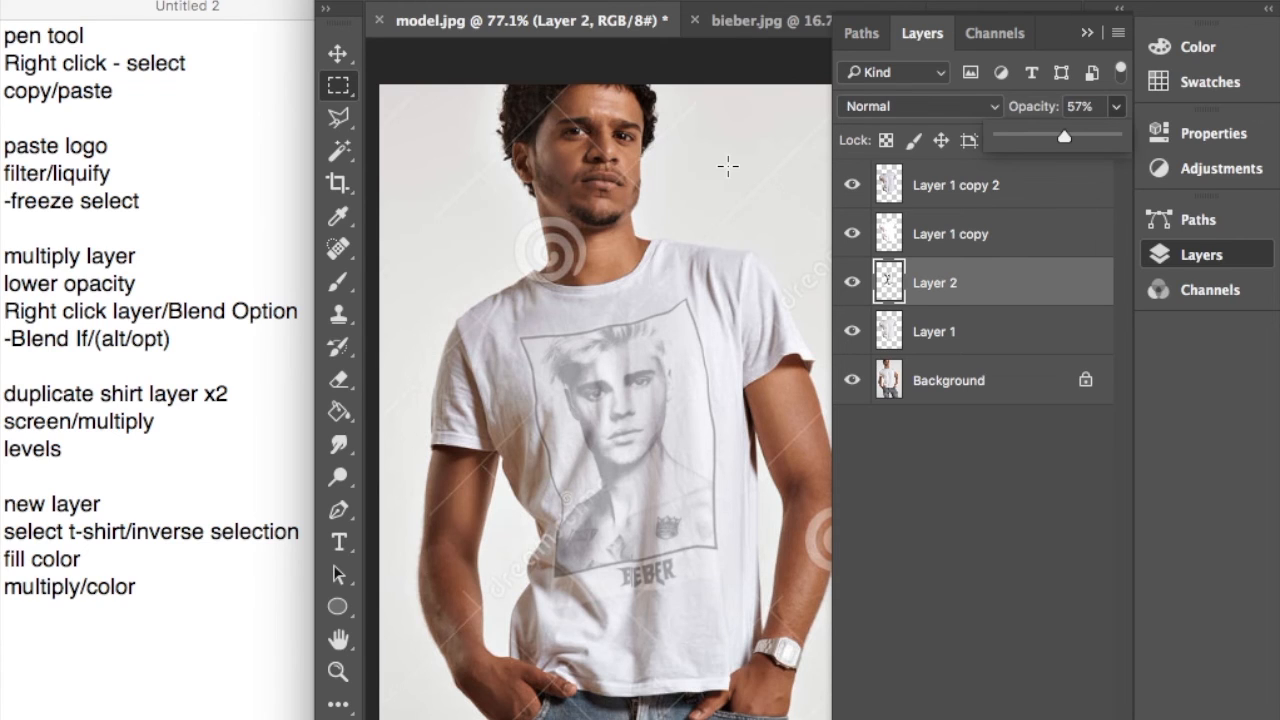
{"action": "key", "text": "shift+alt+m"}
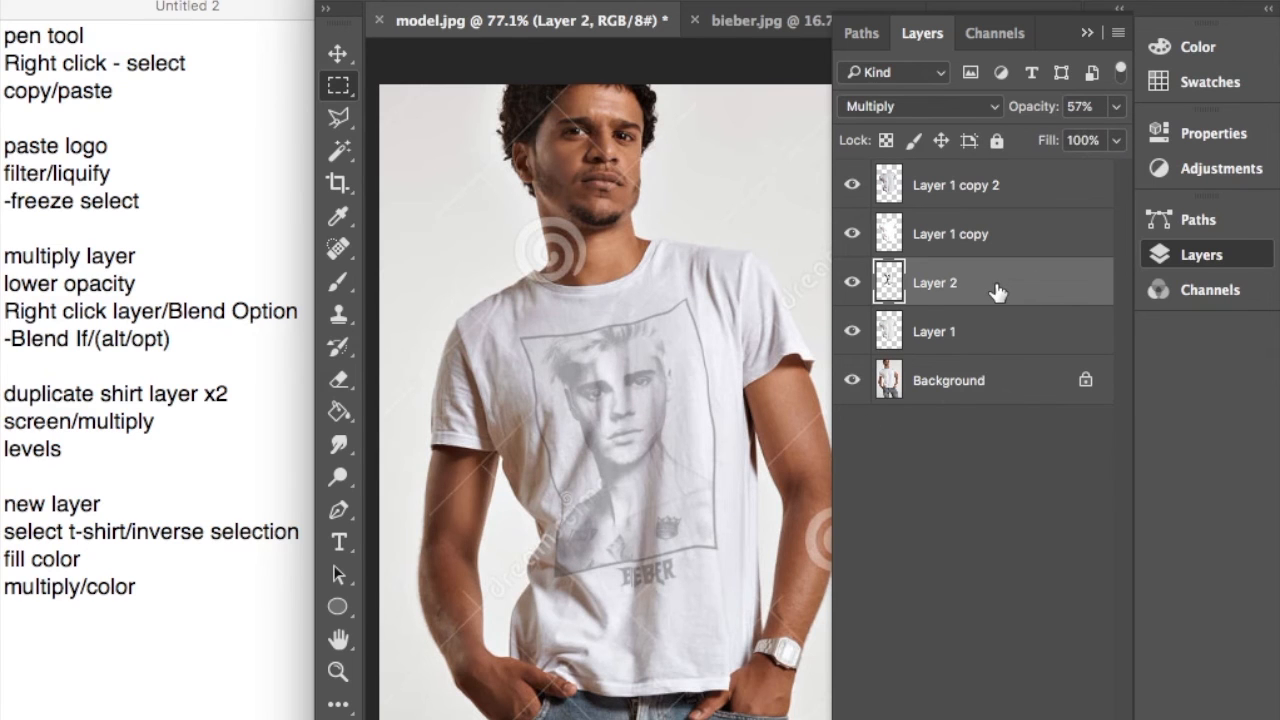
Hide Layer 1 copy and Layer 1 copy 2, and open the blending options of Layer 2 with the shirt in view.
{"action": "left_click", "coordinate": [852, 233]}
{"action": "left_click", "coordinate": [851, 184]}
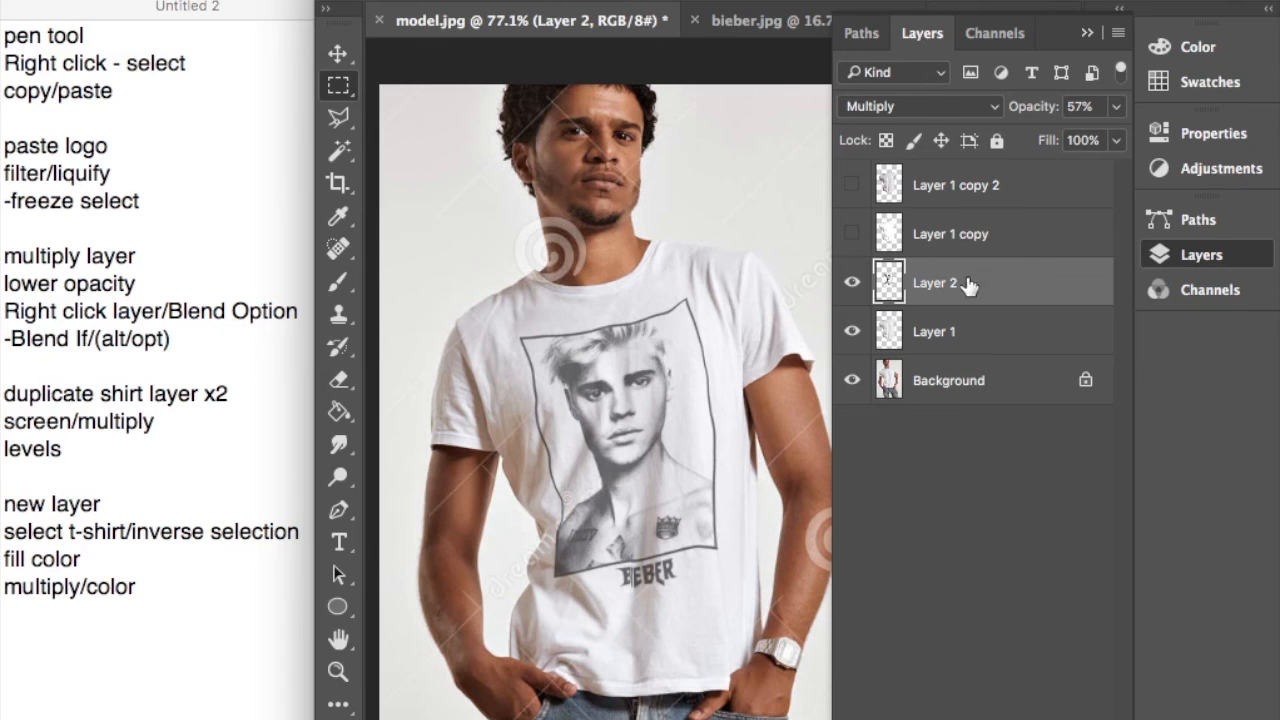
{"action": "right_click", "coordinate": [1019, 290]}
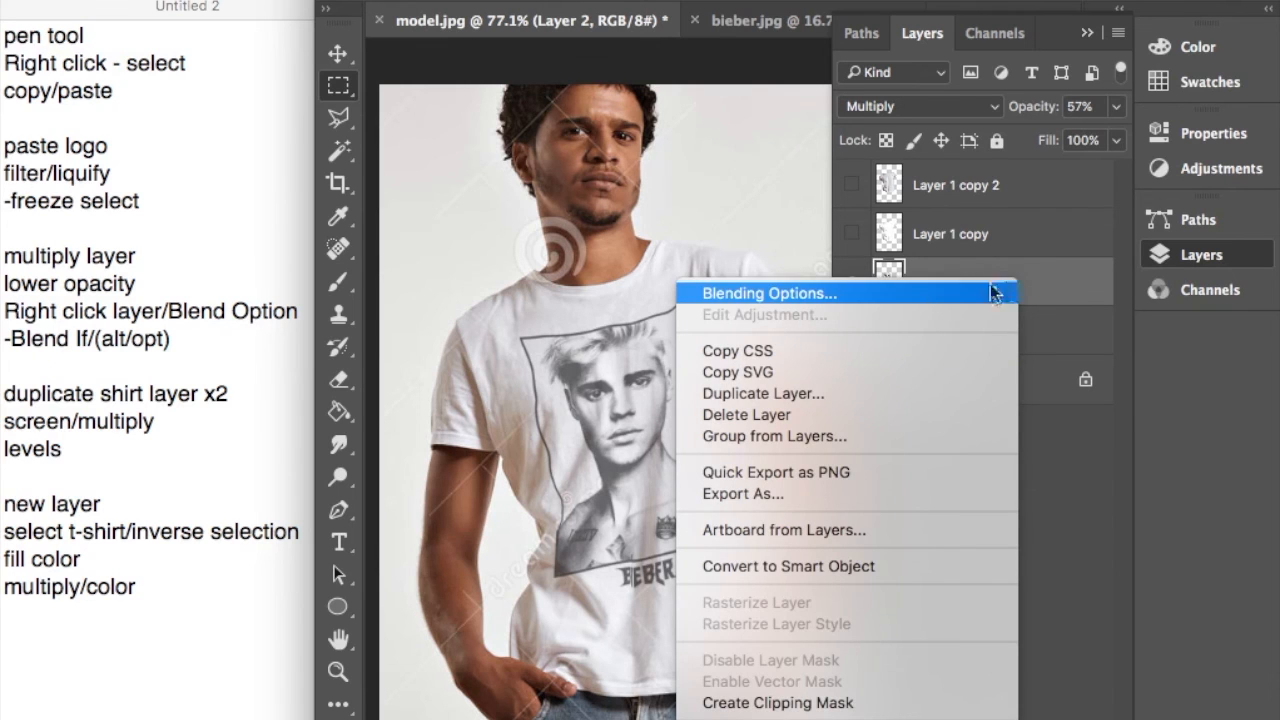
{"action": "left_click", "coordinate": [920, 293]}
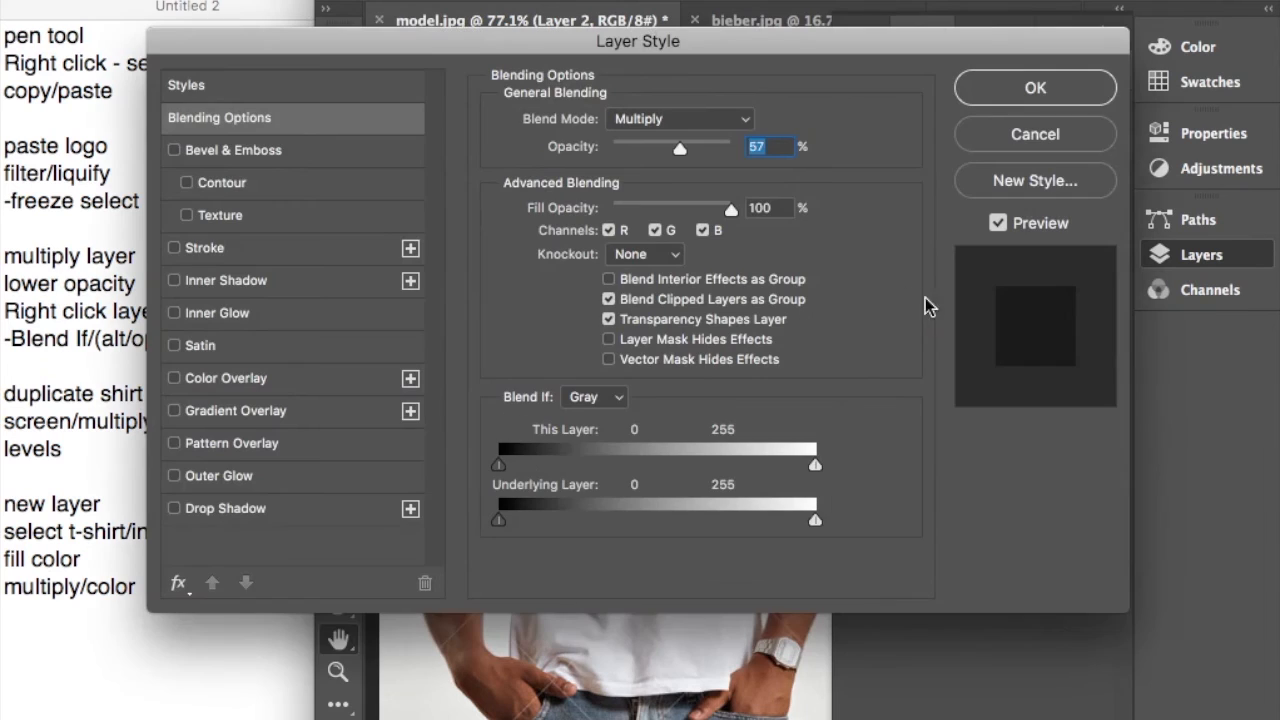
{"action": "left_click_drag", "start_coordinate": [682, 47], "coordinate": [748, 0]}
{"action": "left_click_drag", "start_coordinate": [224, 0], "coordinate": [27, 0]}
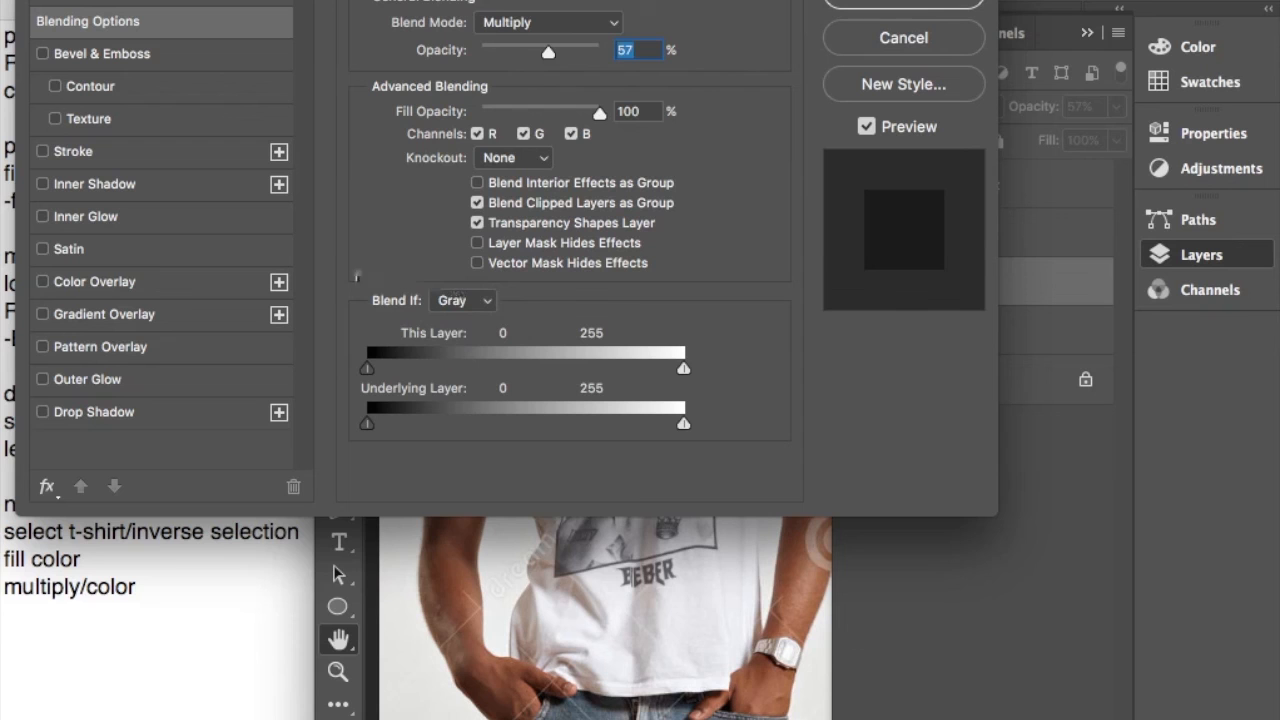
{"action": "left_click_drag", "start_coordinate": [824, 3], "coordinate": [411, 3]}
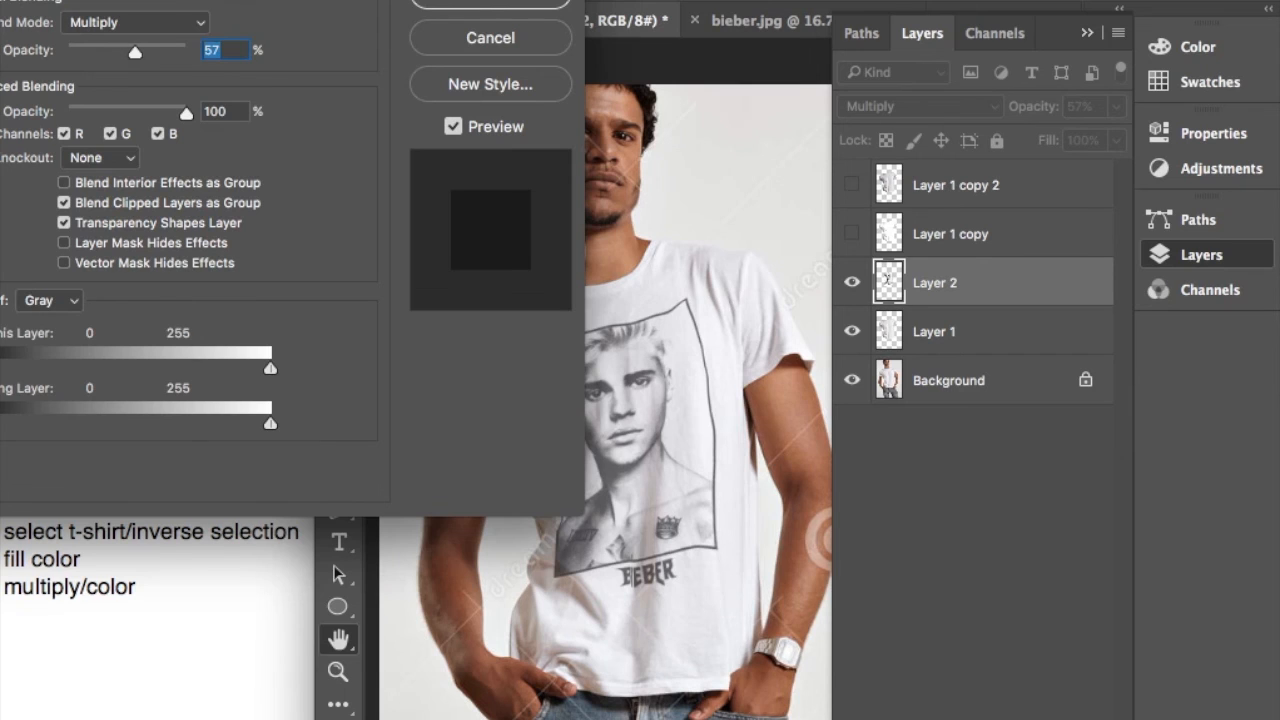
{"action": "left_click_drag", "start_coordinate": [250, 2], "coordinate": [325, 2]}
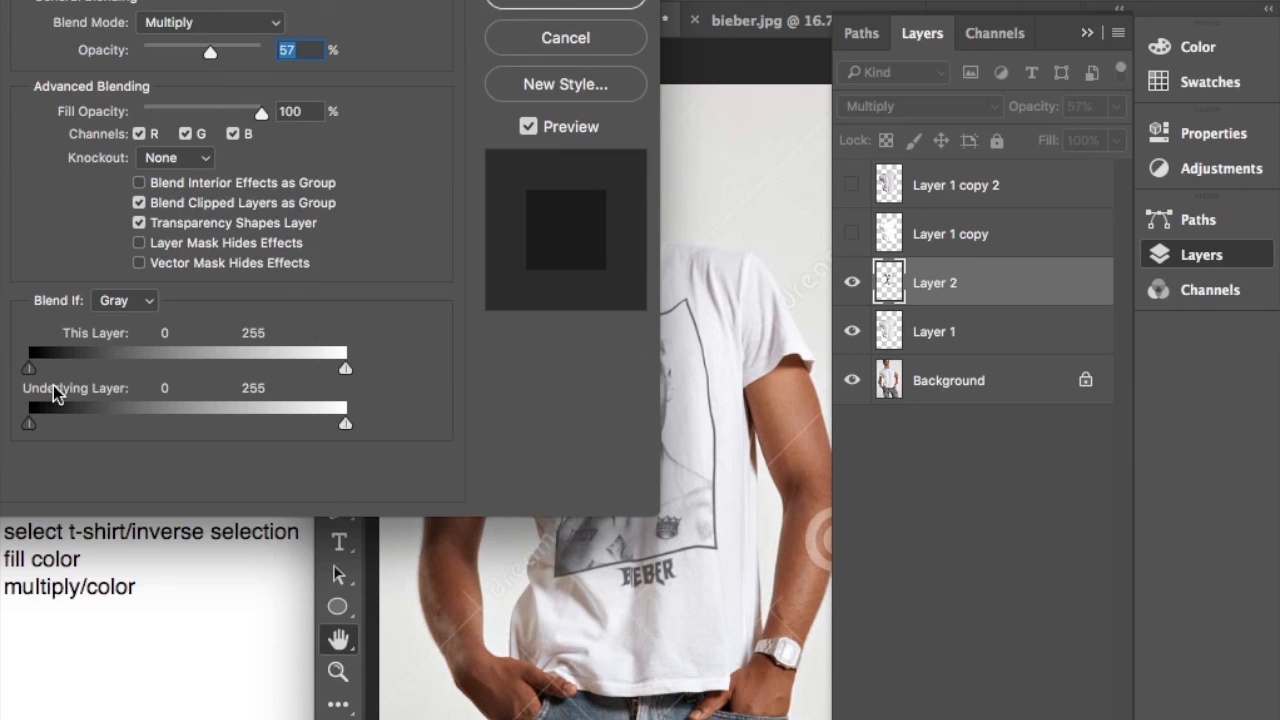
Set Layer 2's Blend If range for the underlying layer to a split 26 / 56 for shadows and 249 for highlights.
{"action": "left_click_drag", "start_coordinate": [28, 424], "coordinate": [212, 431]}
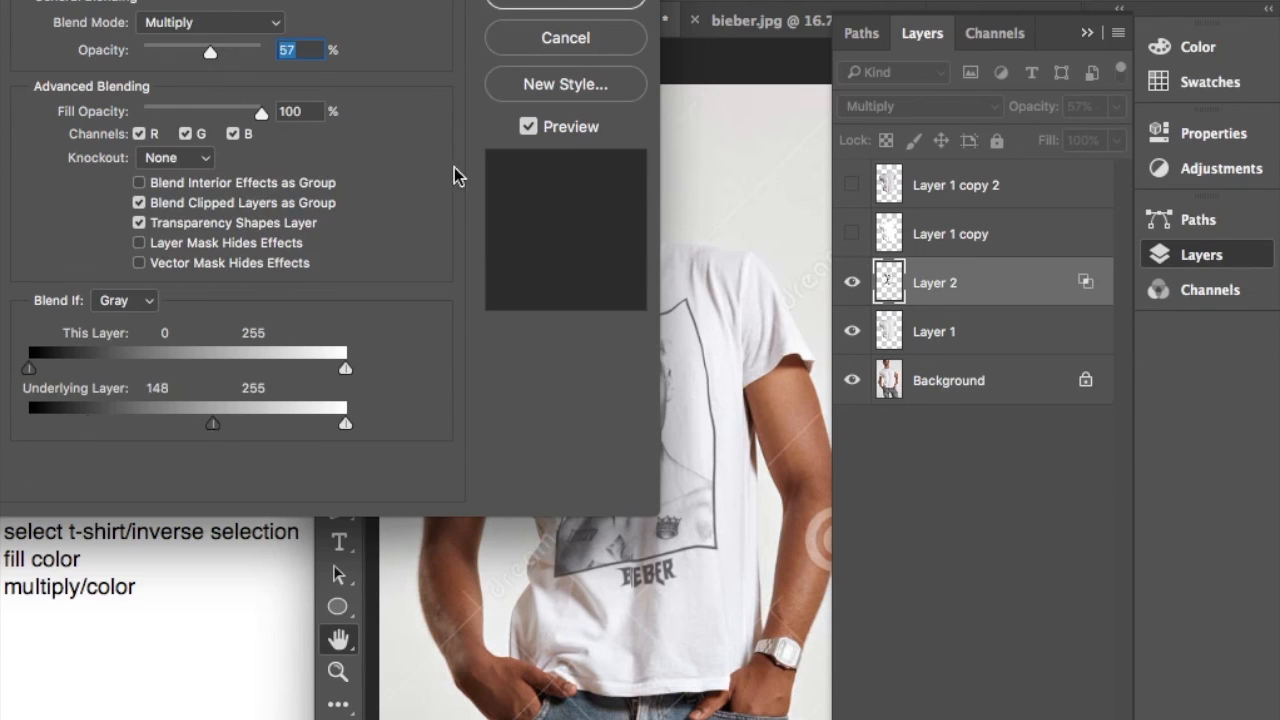
{"action": "left_click_drag", "start_coordinate": [450, 1], "coordinate": [340, 1]}
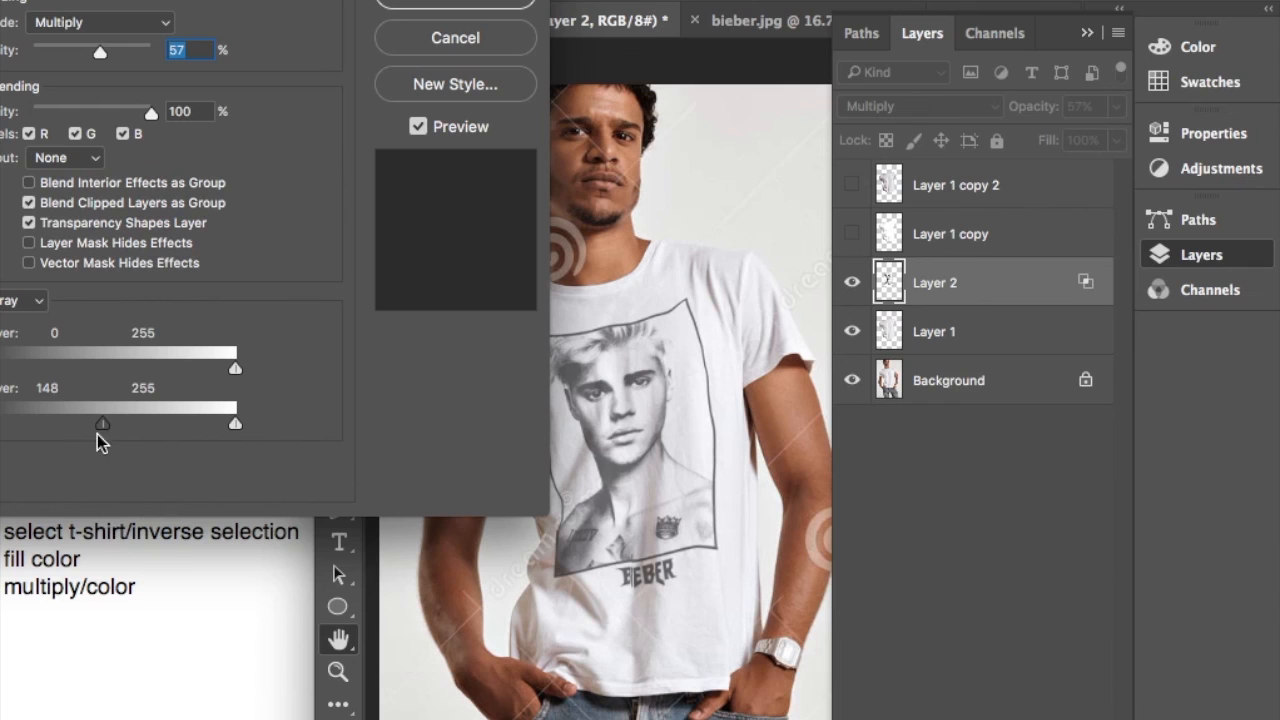
{"action": "left_click_drag", "start_coordinate": [103, 424], "coordinate": [5, 426]}
{"action": "mouse_move", "coordinate": [239, 429]}
{"action": "left_mouse_down"}
{"action": "mouse_move", "coordinate": [200, 428]}
{"action": "mouse_move", "coordinate": [227, 427]}
{"action": "left_mouse_up"}
{"action": "left_click_drag", "start_coordinate": [150, 1], "coordinate": [236, 1]}
{"action": "left_click_drag", "start_coordinate": [82, 427], "coordinate": [27, 421]}
{"action": "mouse_move", "coordinate": [5, 369]}
{"action": "left_mouse_down"}
{"action": "mouse_move", "coordinate": [25, 369]}
{"action": "mouse_move", "coordinate": [4, 370]}
{"action": "left_mouse_up"}
{"action": "left_click_drag", "start_coordinate": [25, 432], "coordinate": [78, 425]}
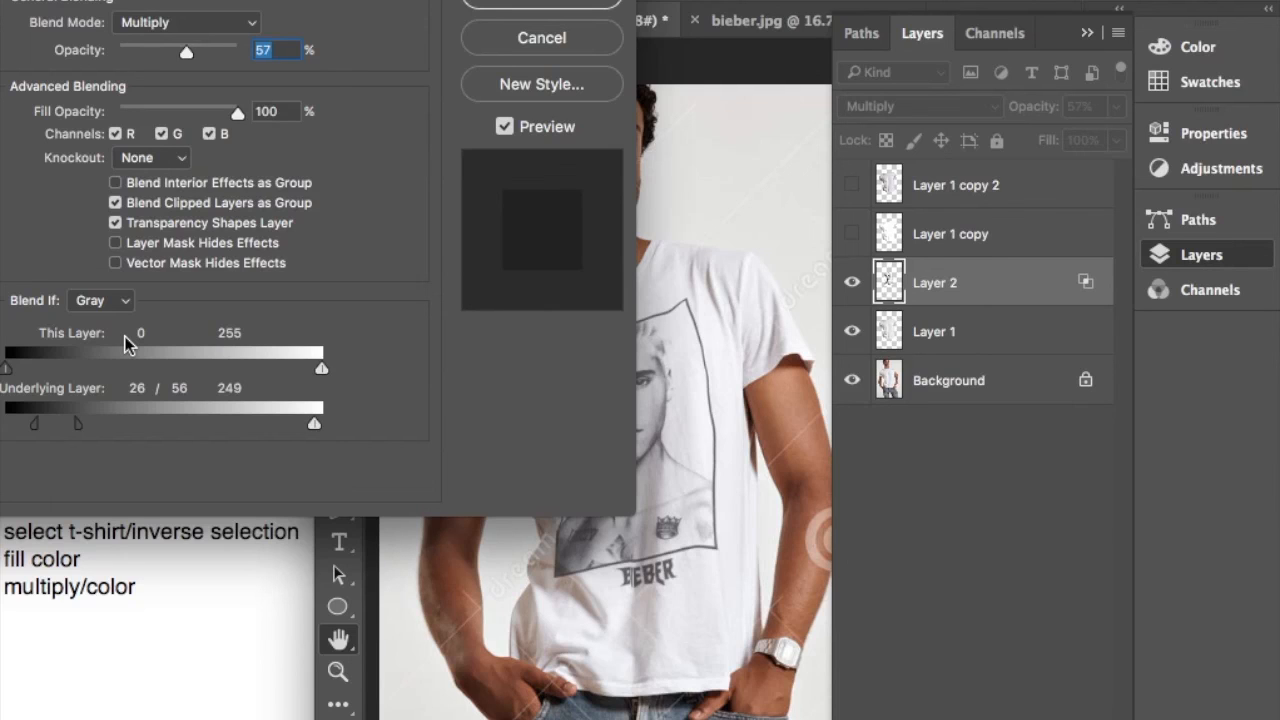
{"action": "left_click", "coordinate": [592, 6]}
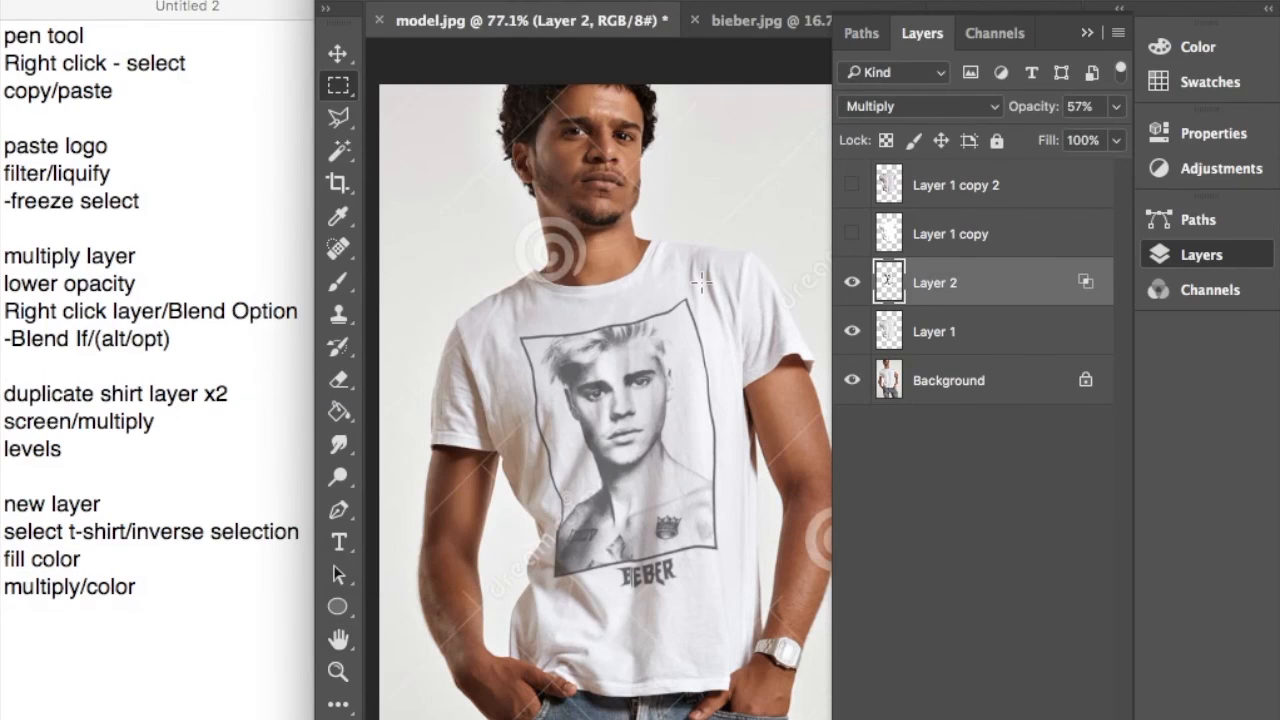